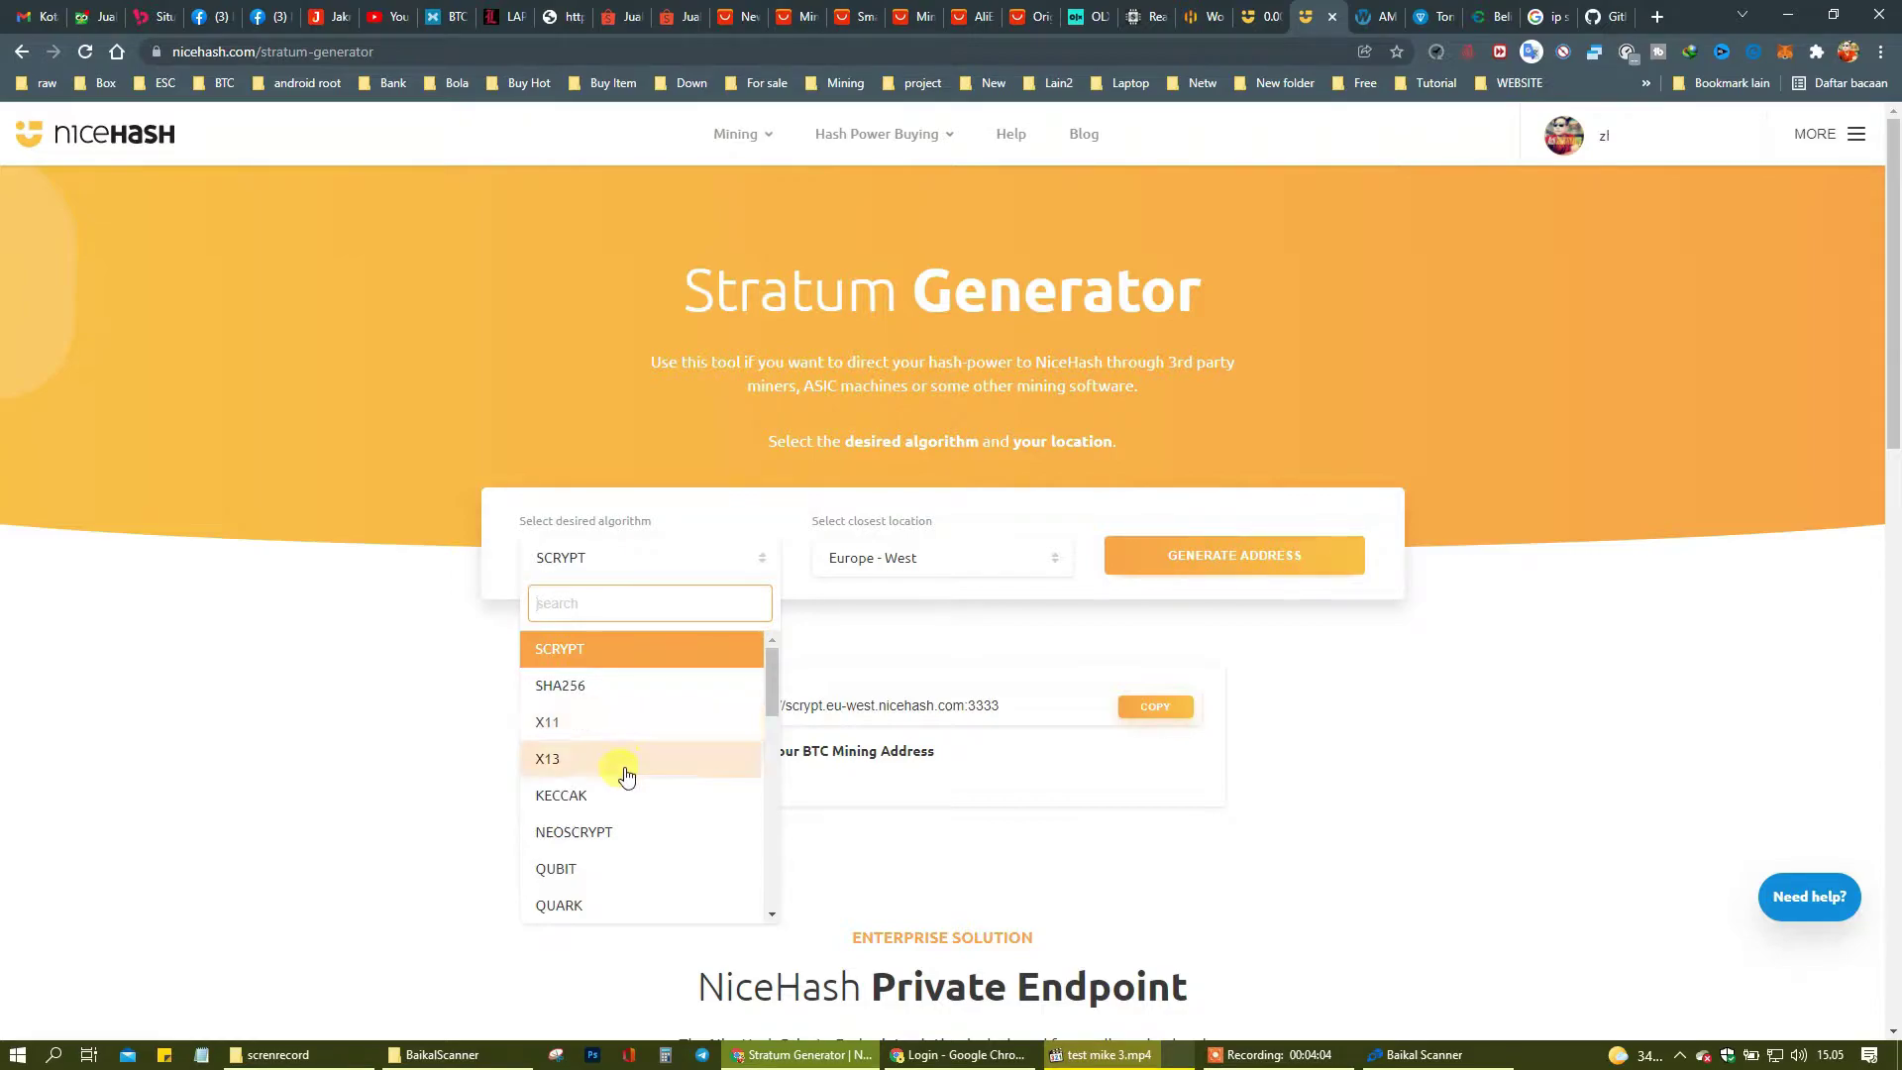
- Generate and copy the X11 Europe - West stratum address x11.eu-west.nicehash.com:3336
{"action": "left_click", "coordinate": [621, 730]}
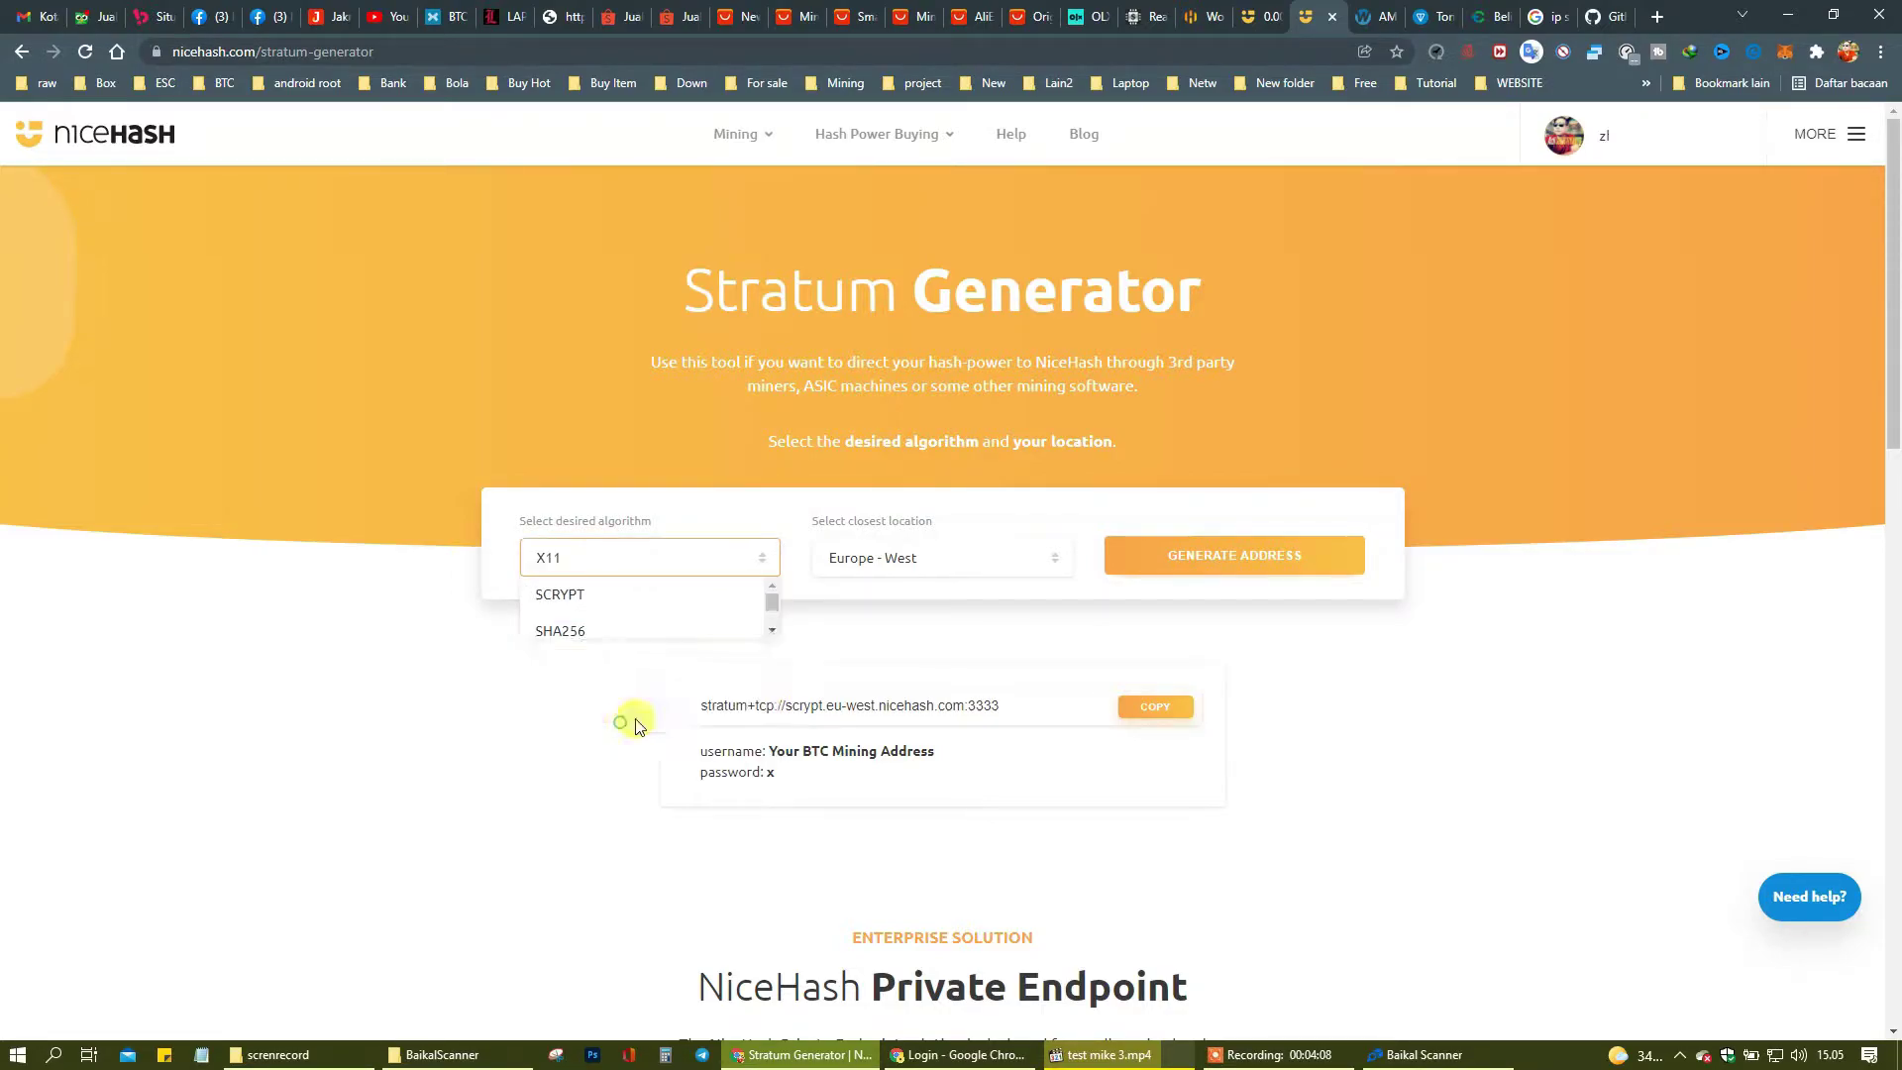
{"action": "left_click", "coordinate": [959, 568]}
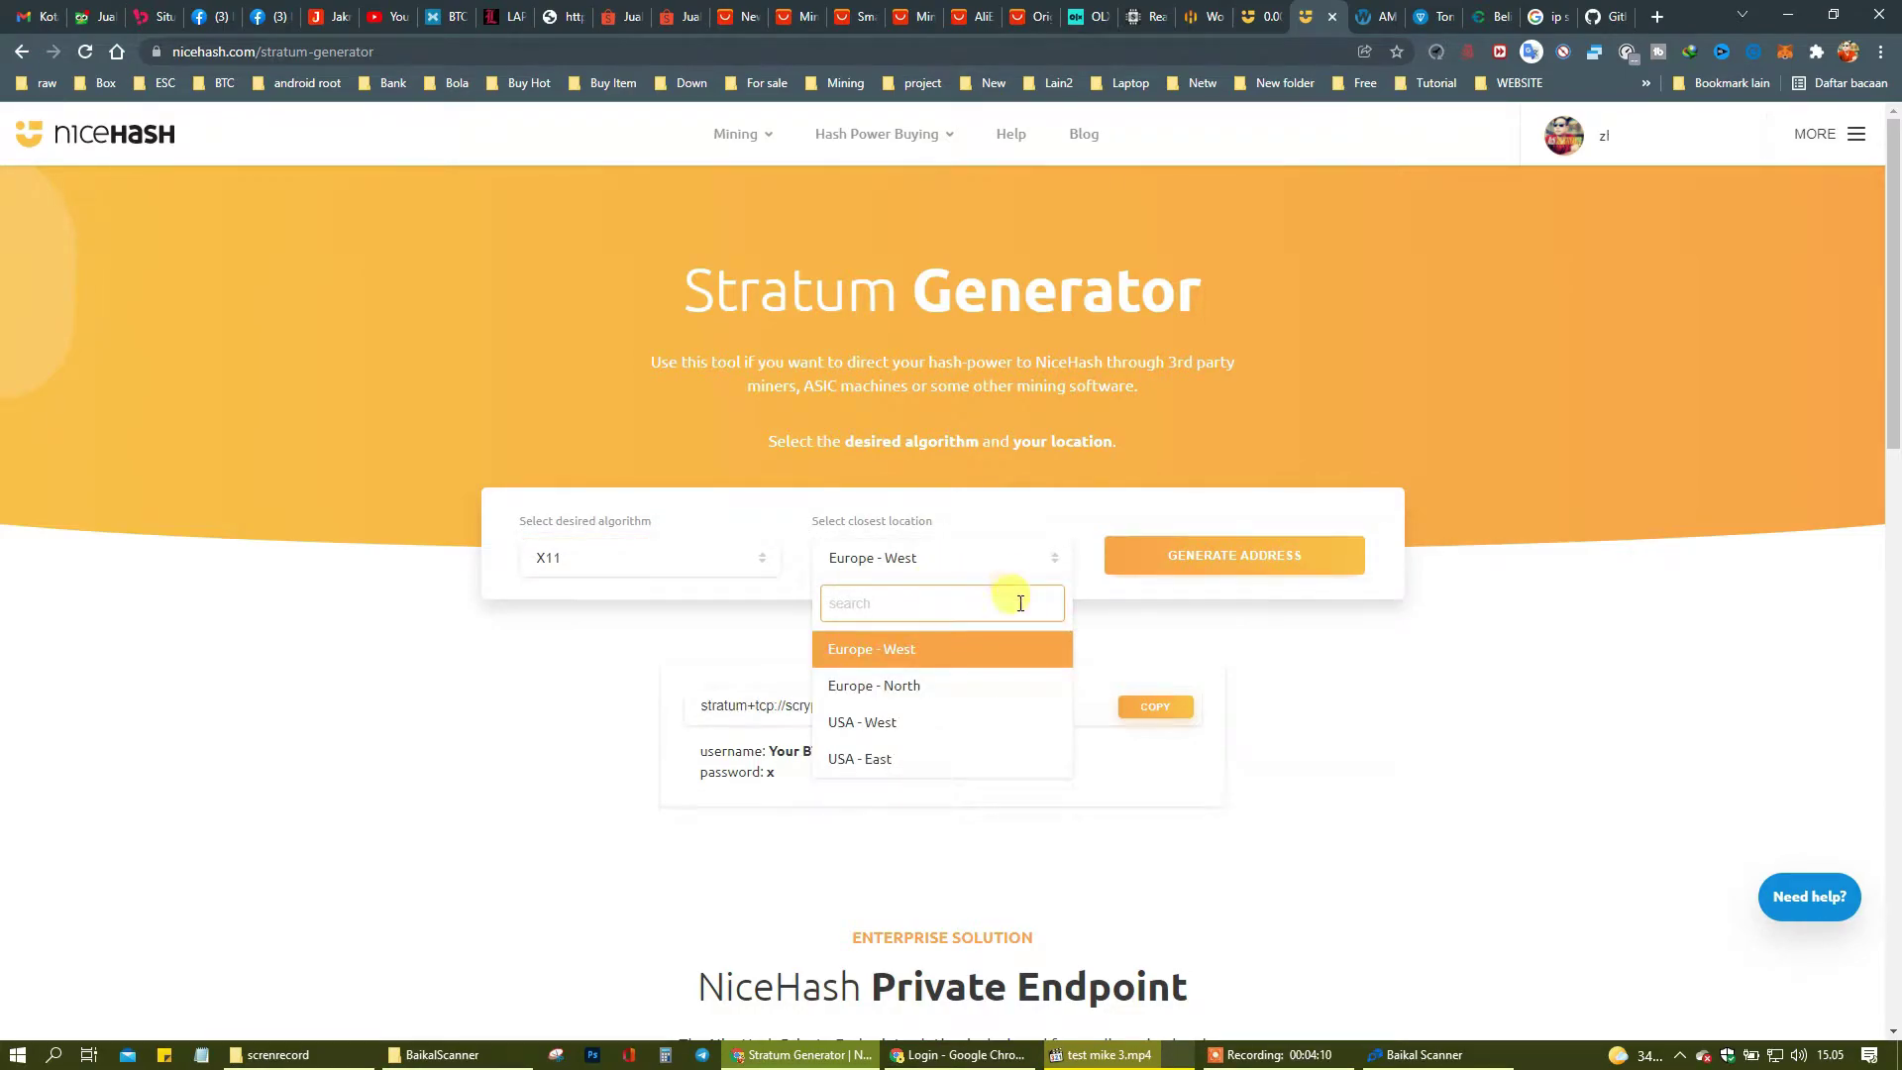
{"action": "scroll", "coordinate": [985, 700], "scroll_direction": "down", "scroll_amount": 3}
{"action": "scroll", "coordinate": [951, 599], "scroll_direction": "up", "scroll_amount": 2}
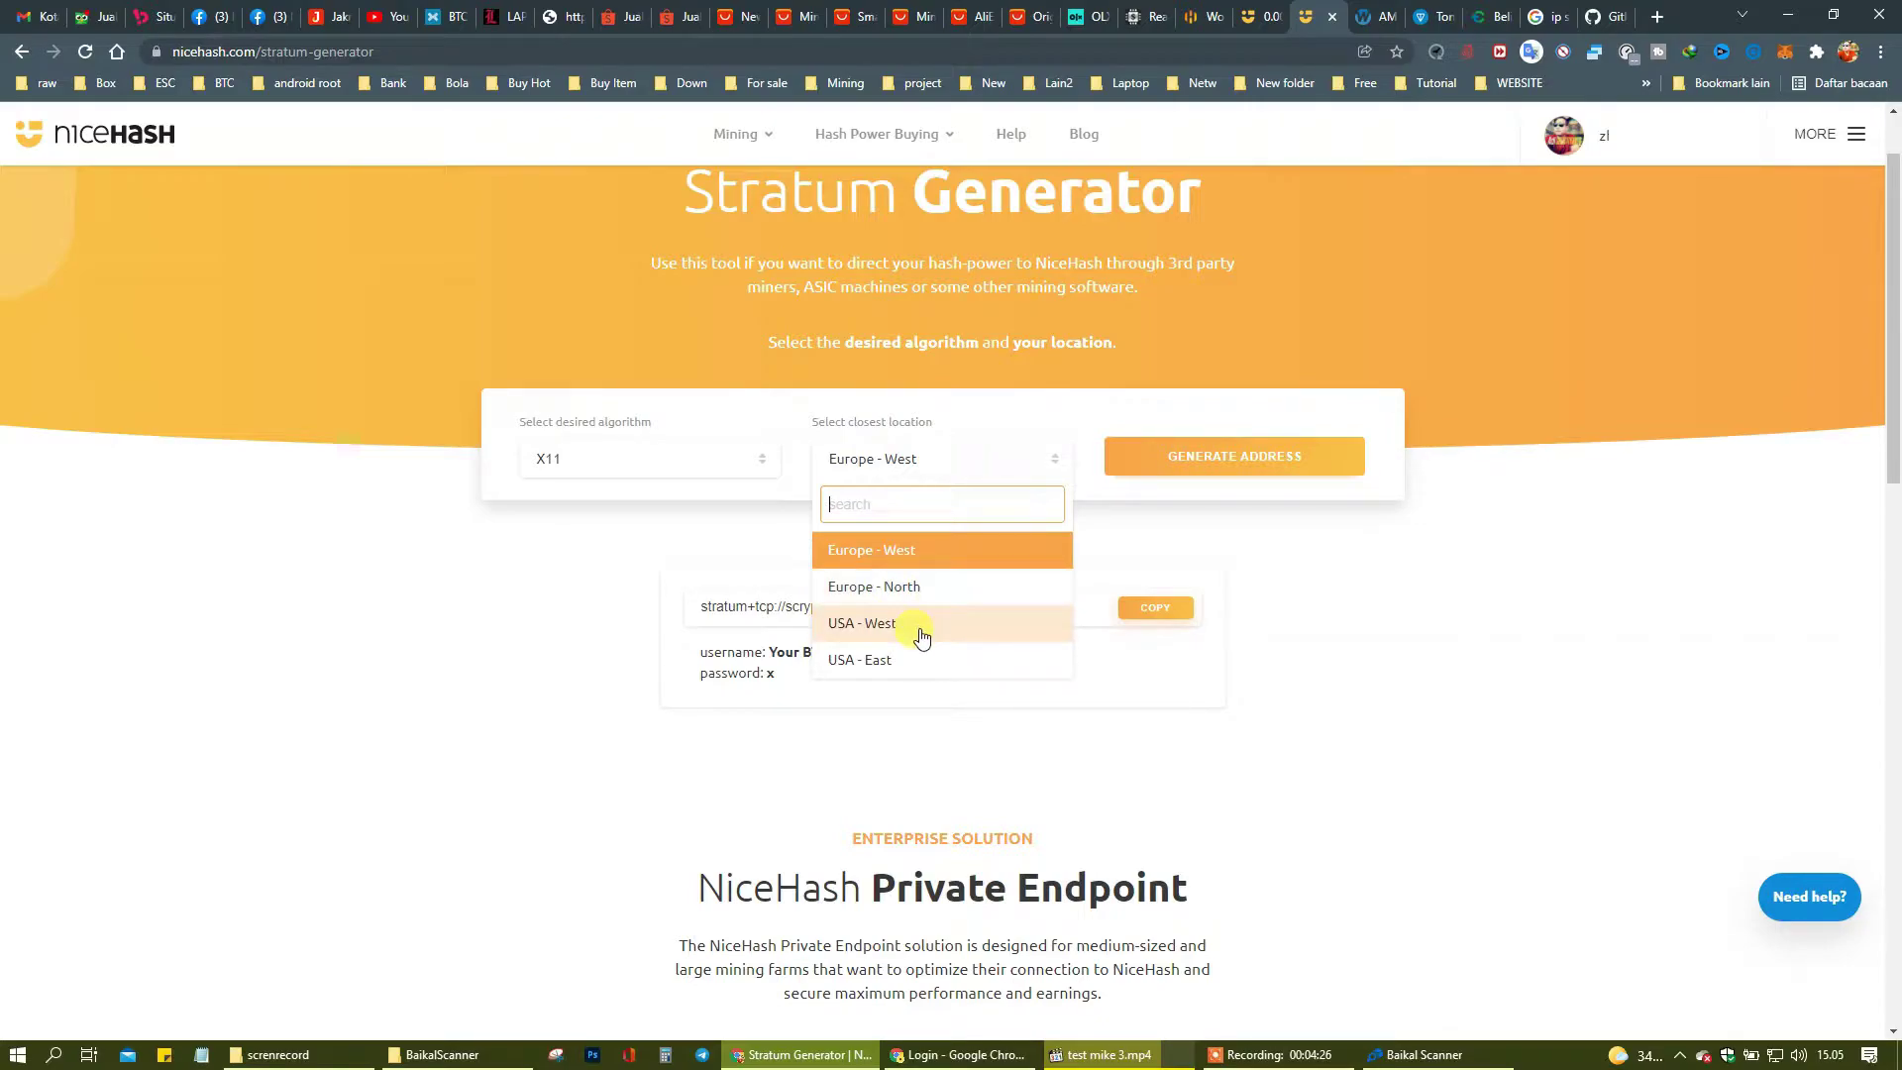
{"action": "left_click", "coordinate": [968, 550]}
{"action": "left_click", "coordinate": [1290, 458]}
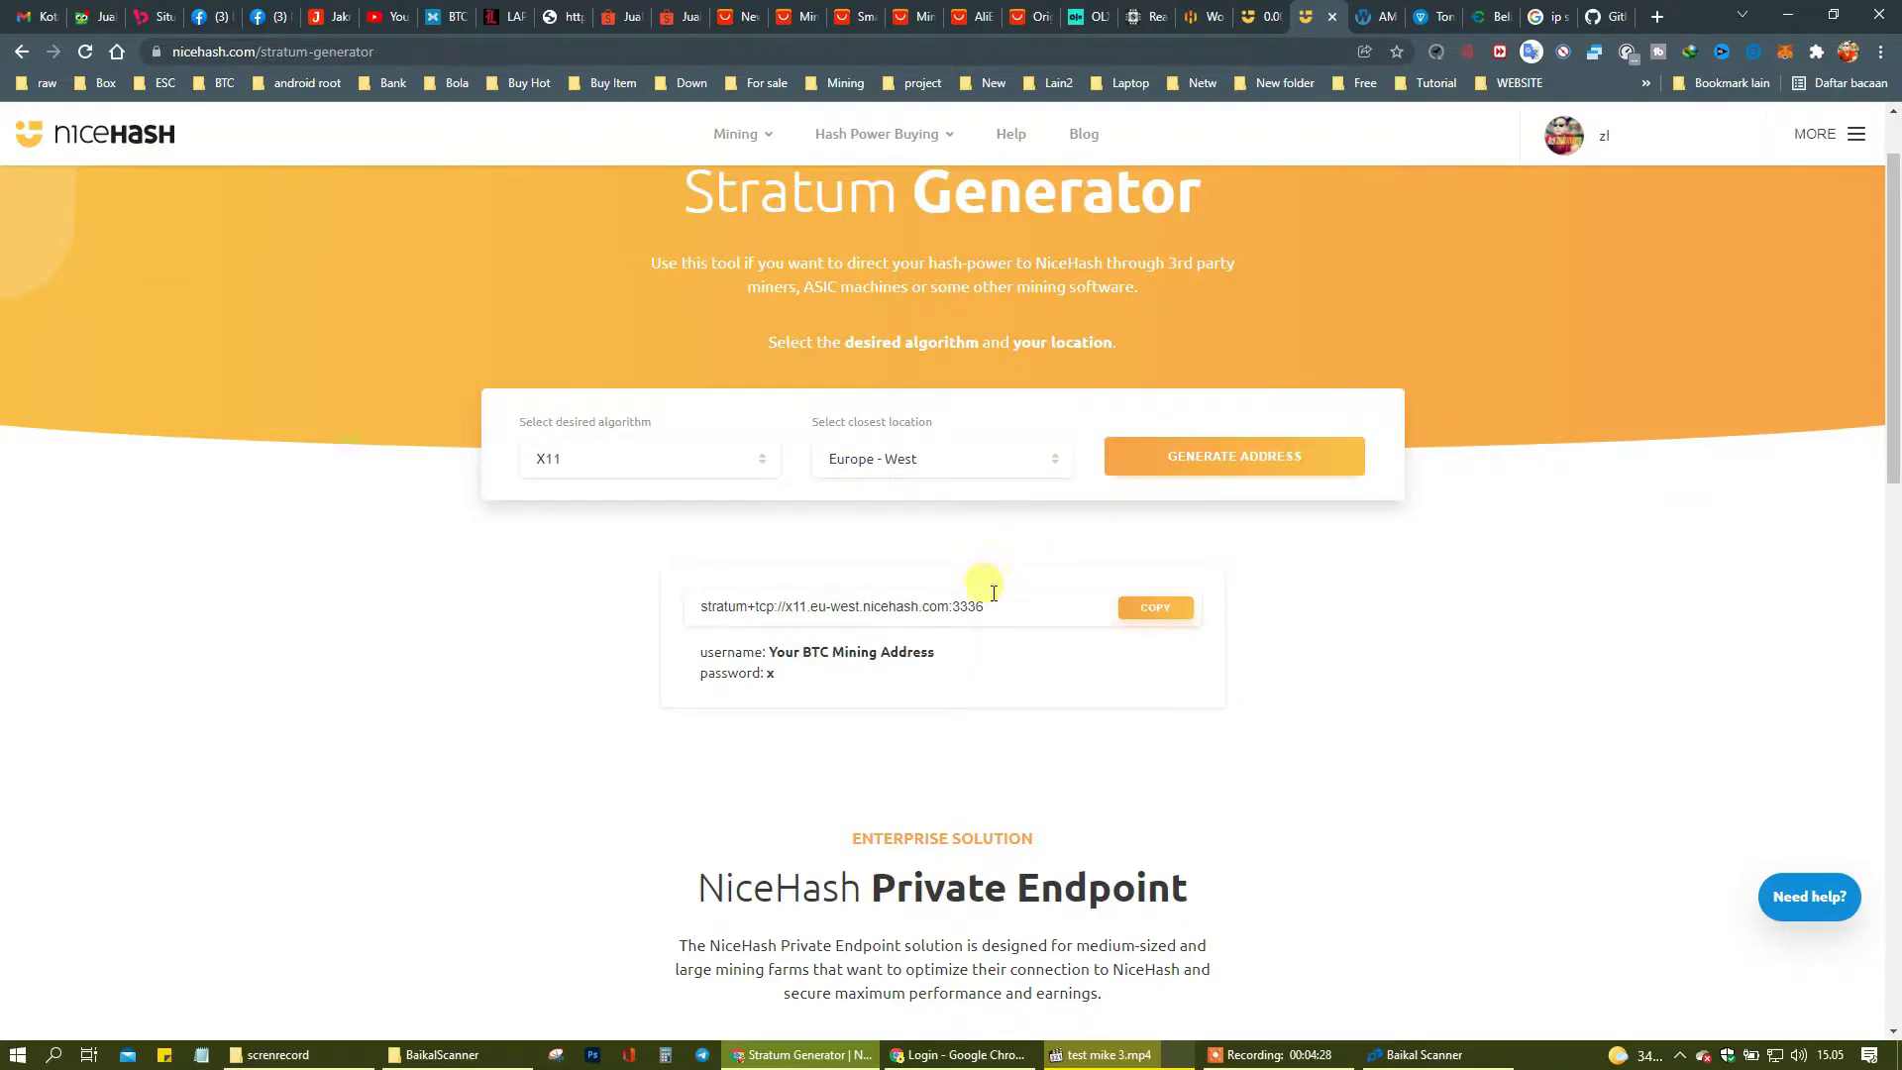
{"action": "left_click", "coordinate": [1161, 612]}
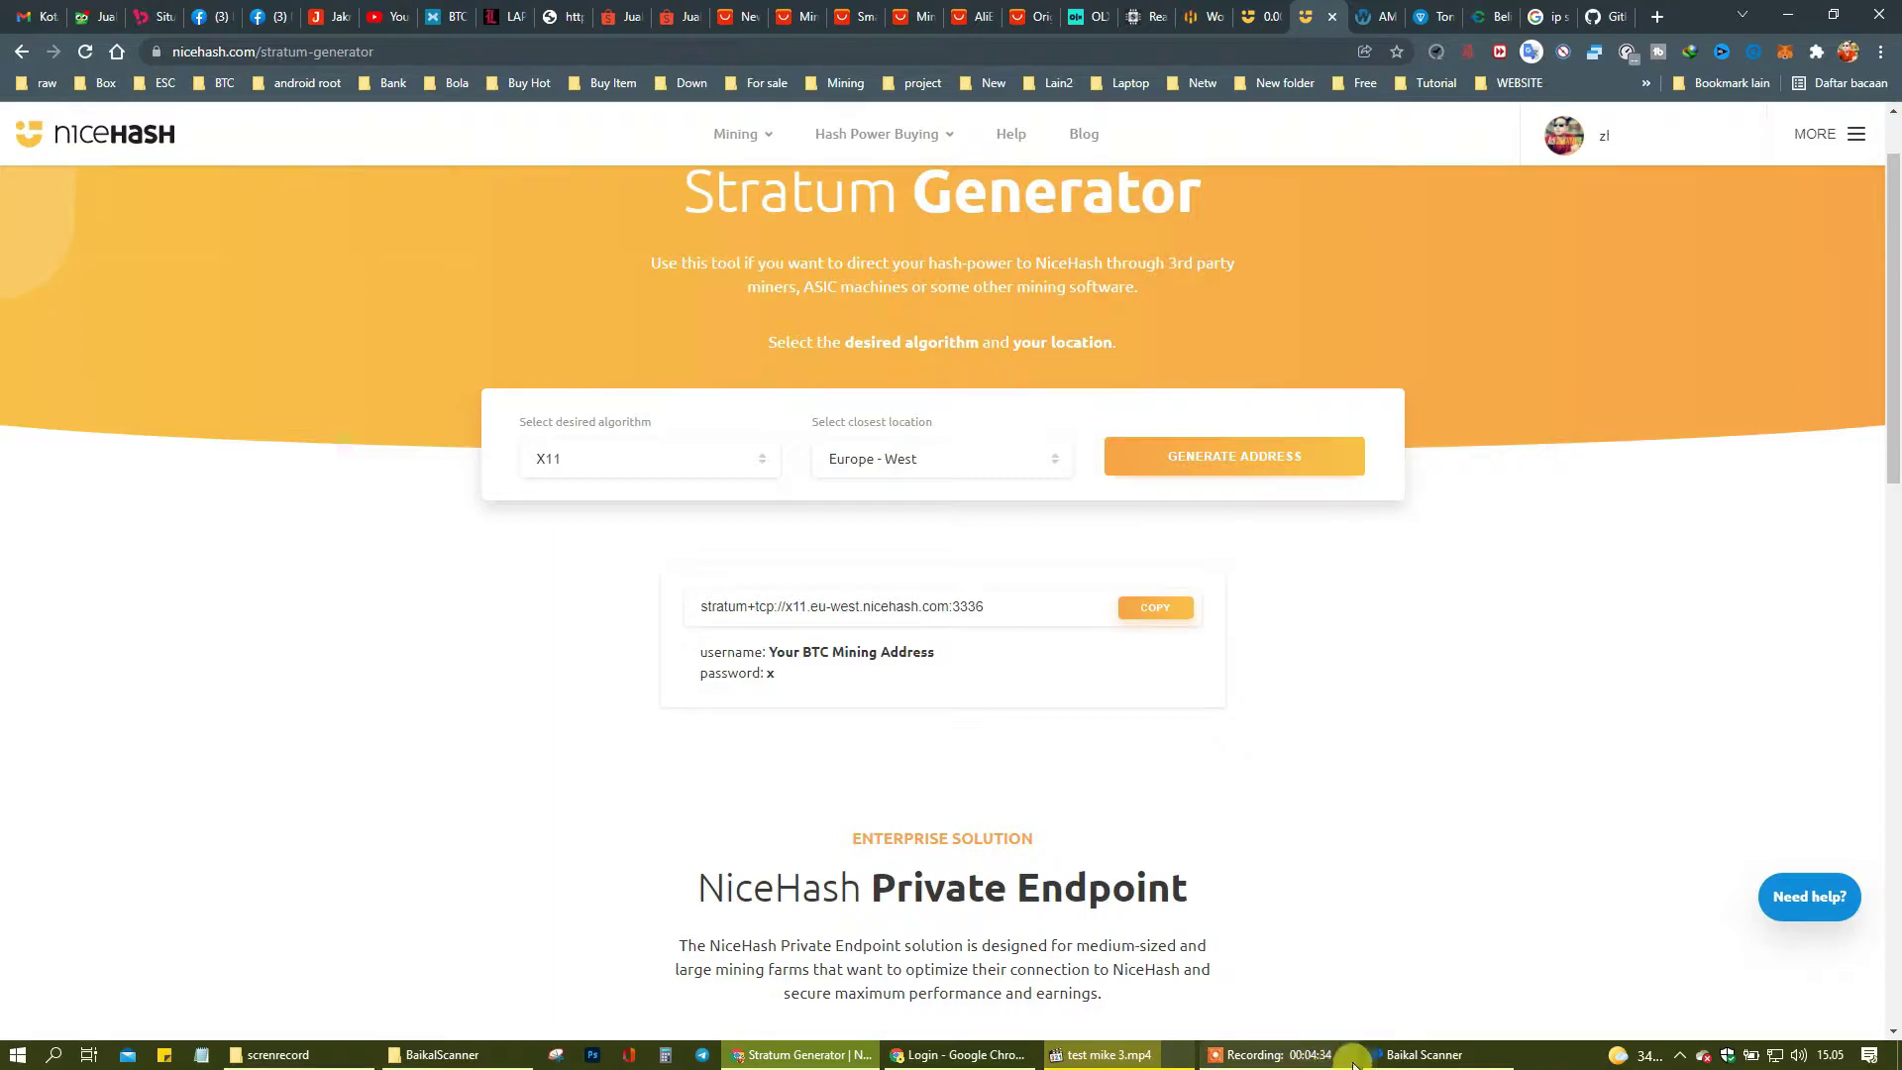
{"action": "left_click", "coordinate": [956, 1054]}
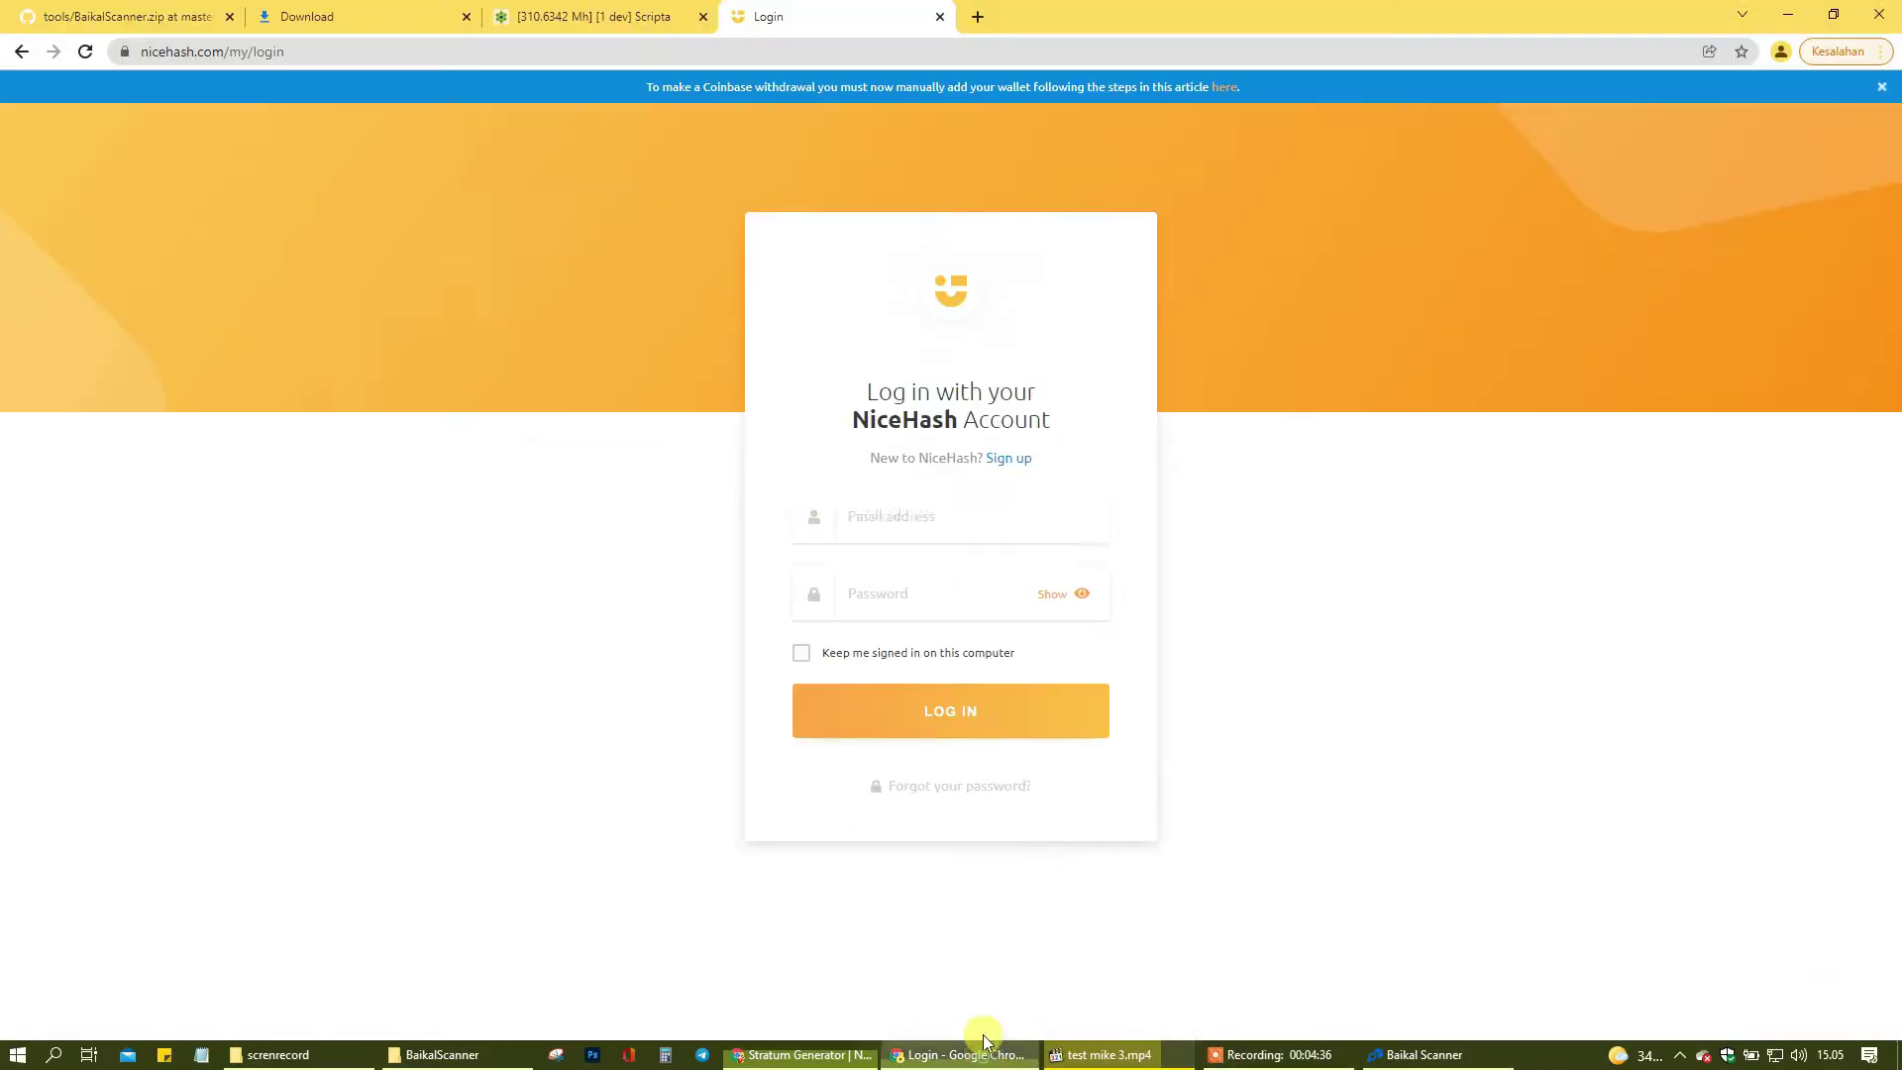
- Paste the NiceHash X11 address into the first pool's URL and enable its Extranonce
{"action": "left_click", "coordinate": [614, 12]}
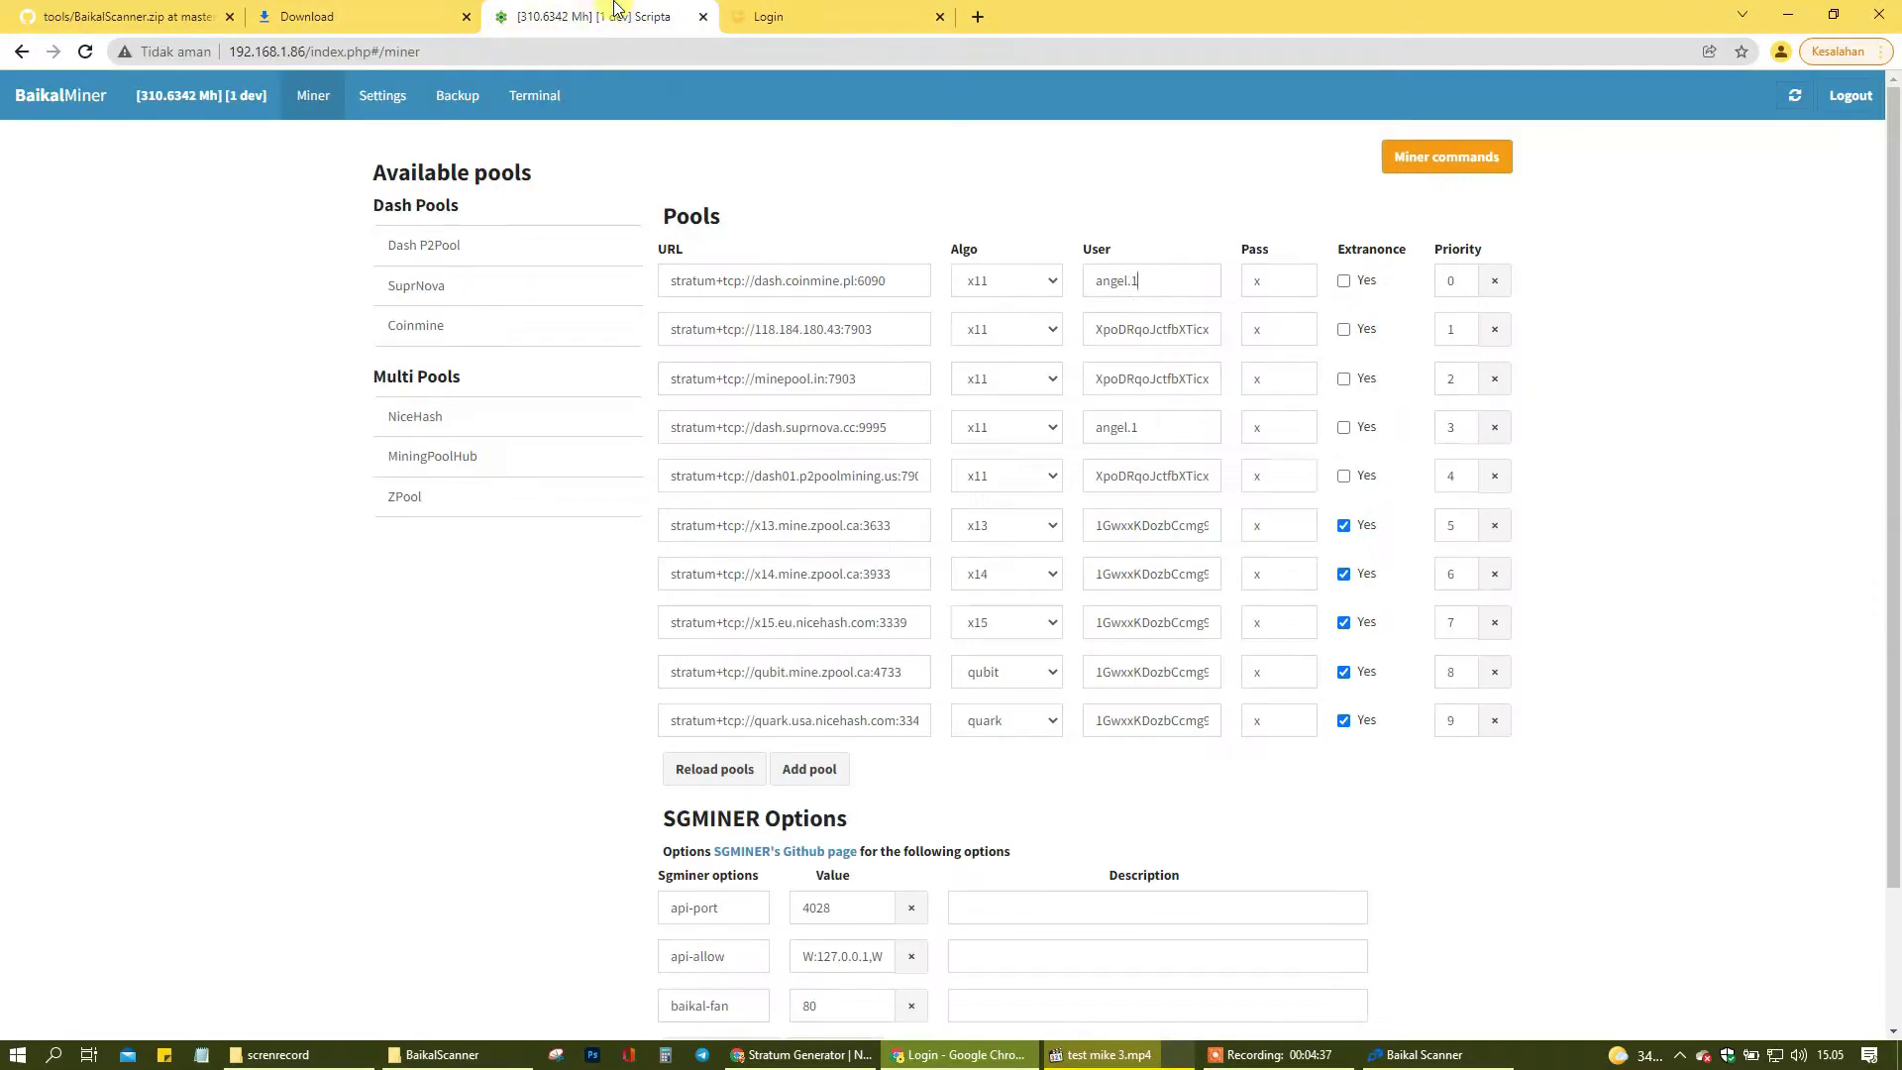
{"action": "triple_click", "coordinate": [887, 281]}
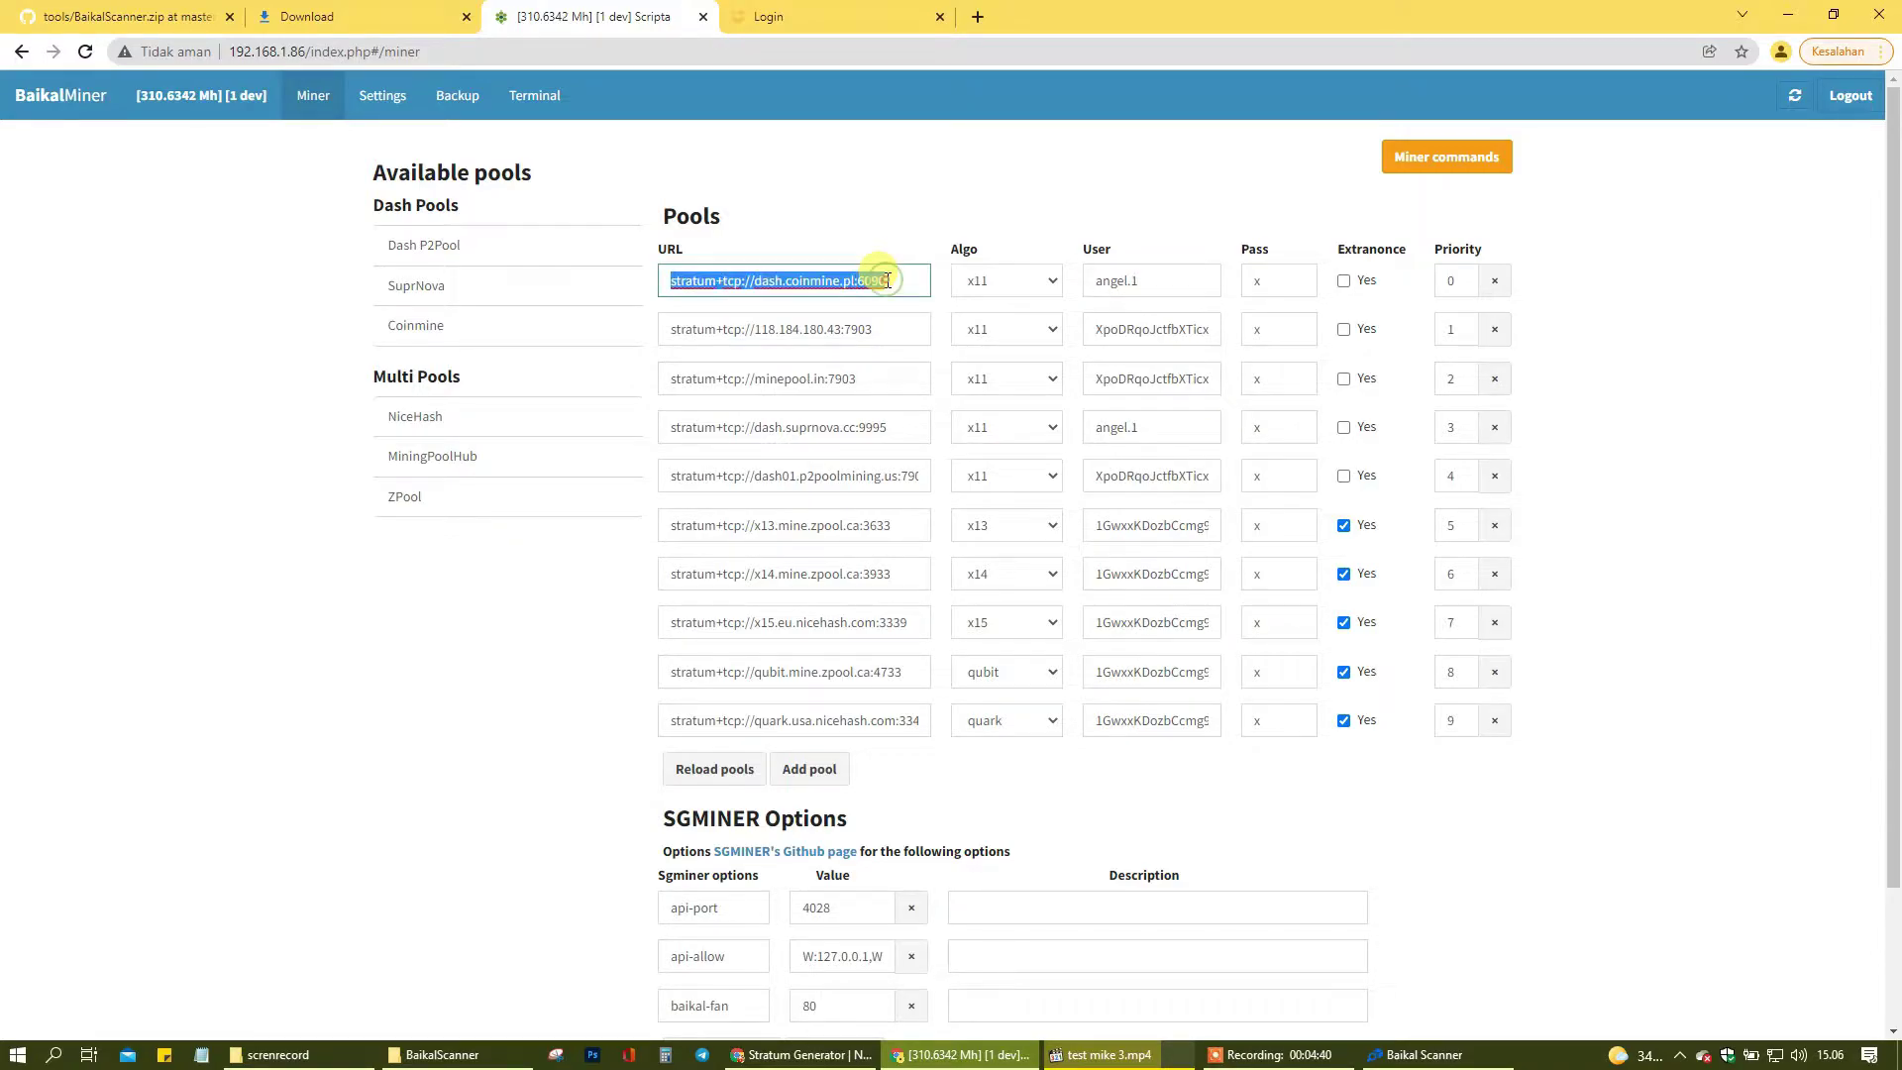
{"action": "right_click", "coordinate": [887, 280]}
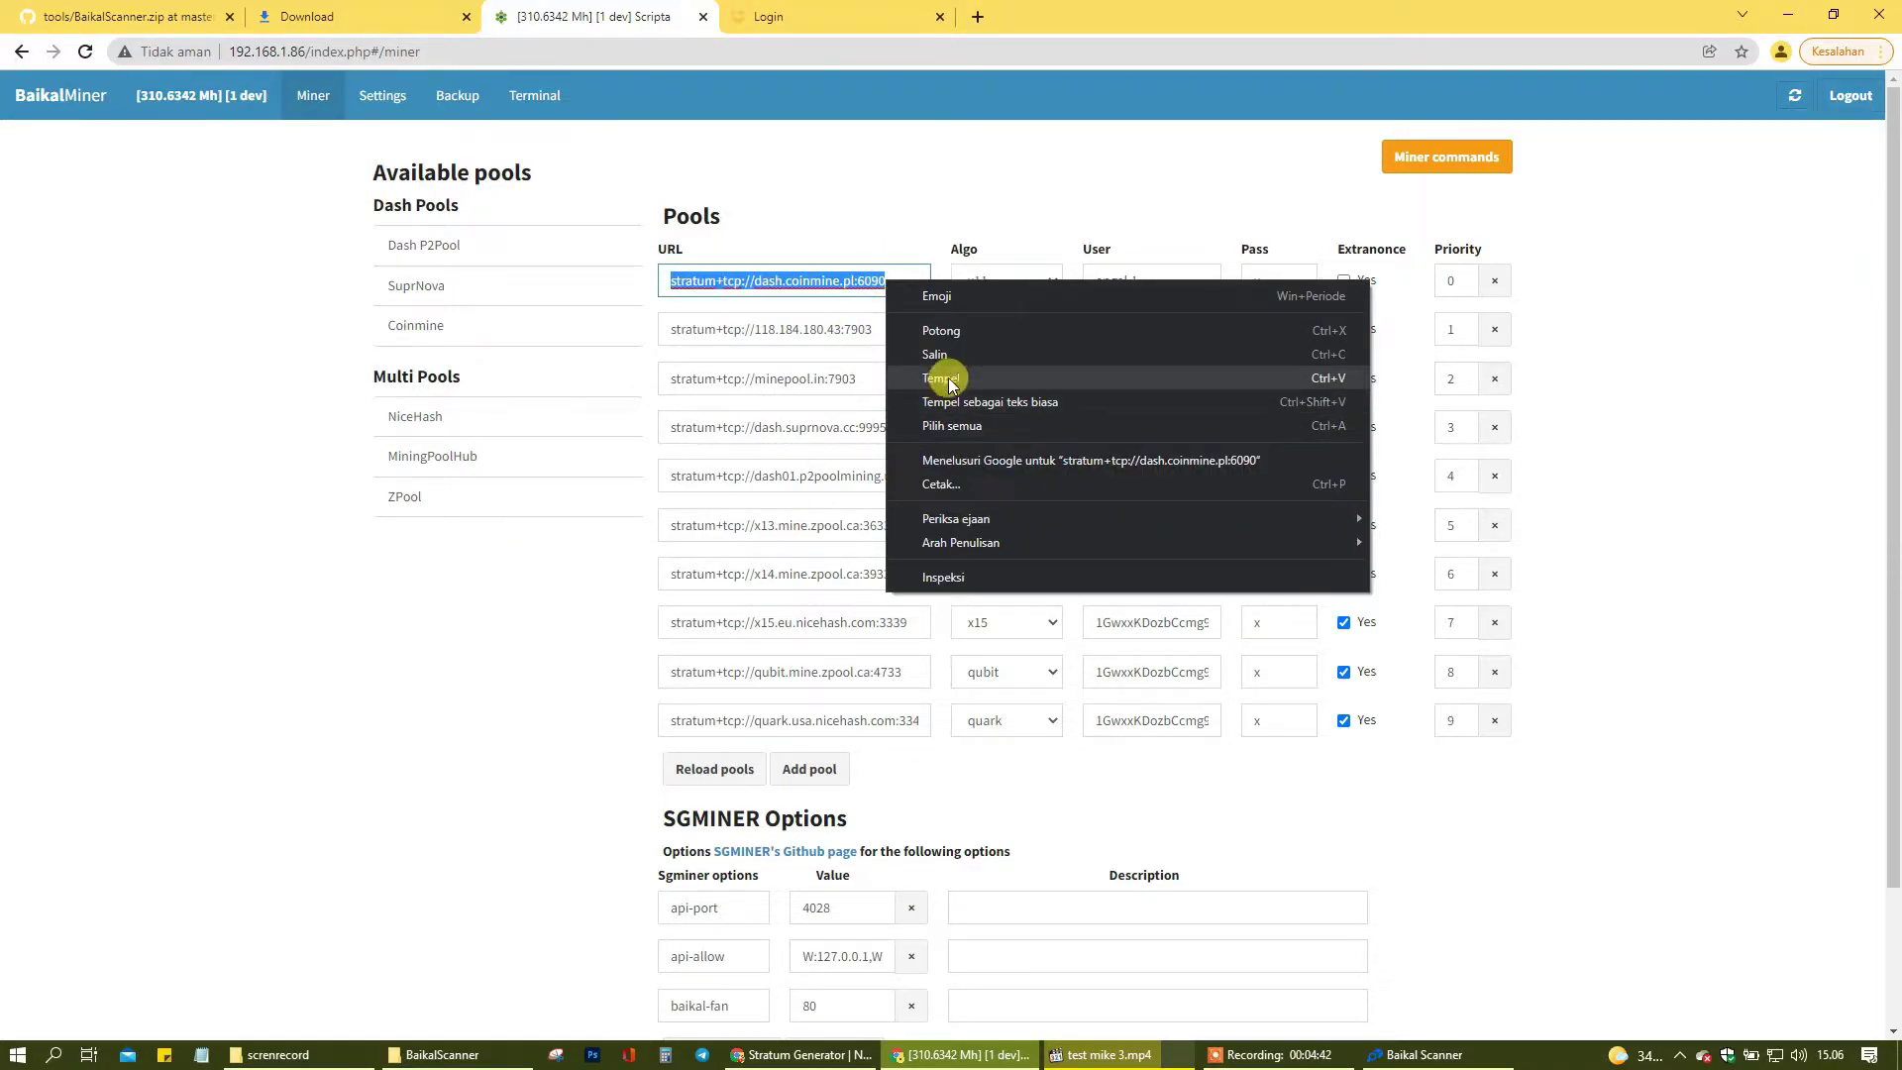
{"action": "left_click", "coordinate": [1050, 374]}
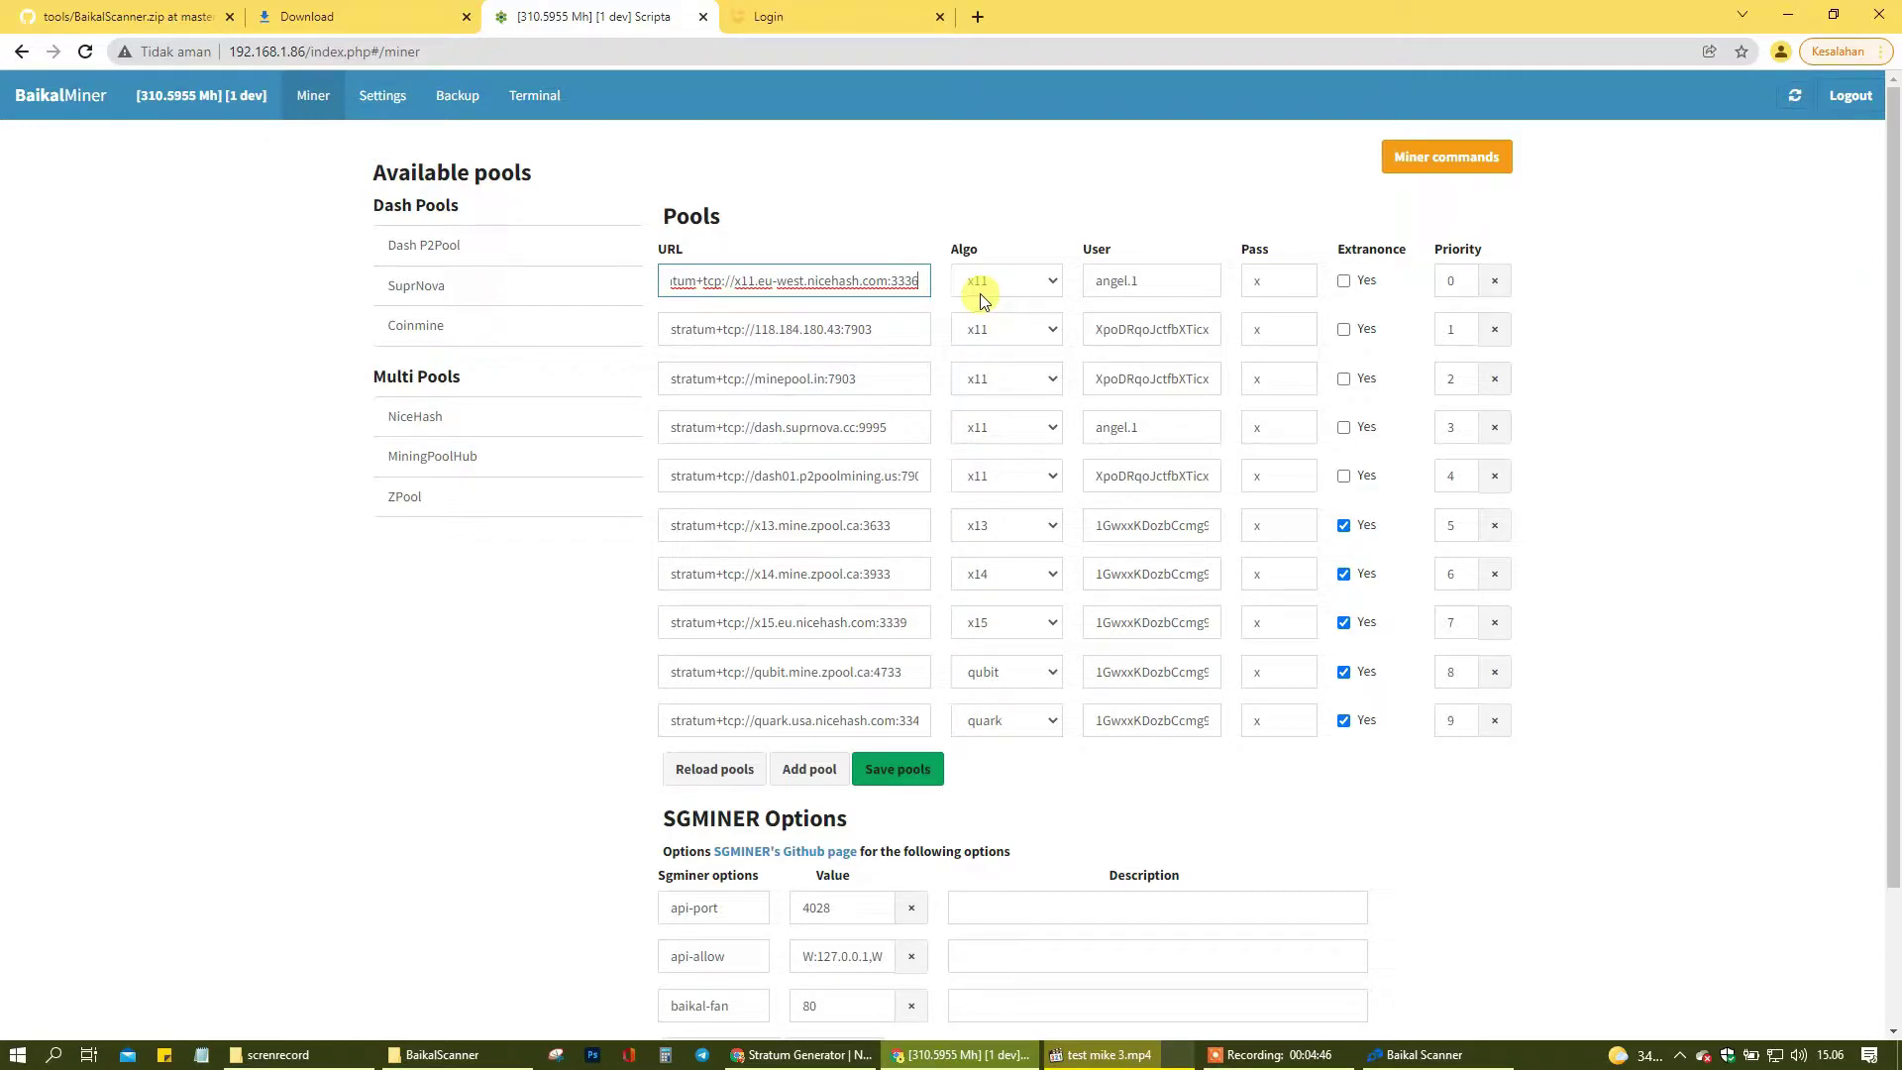
{"action": "left_click", "coordinate": [1144, 282]}
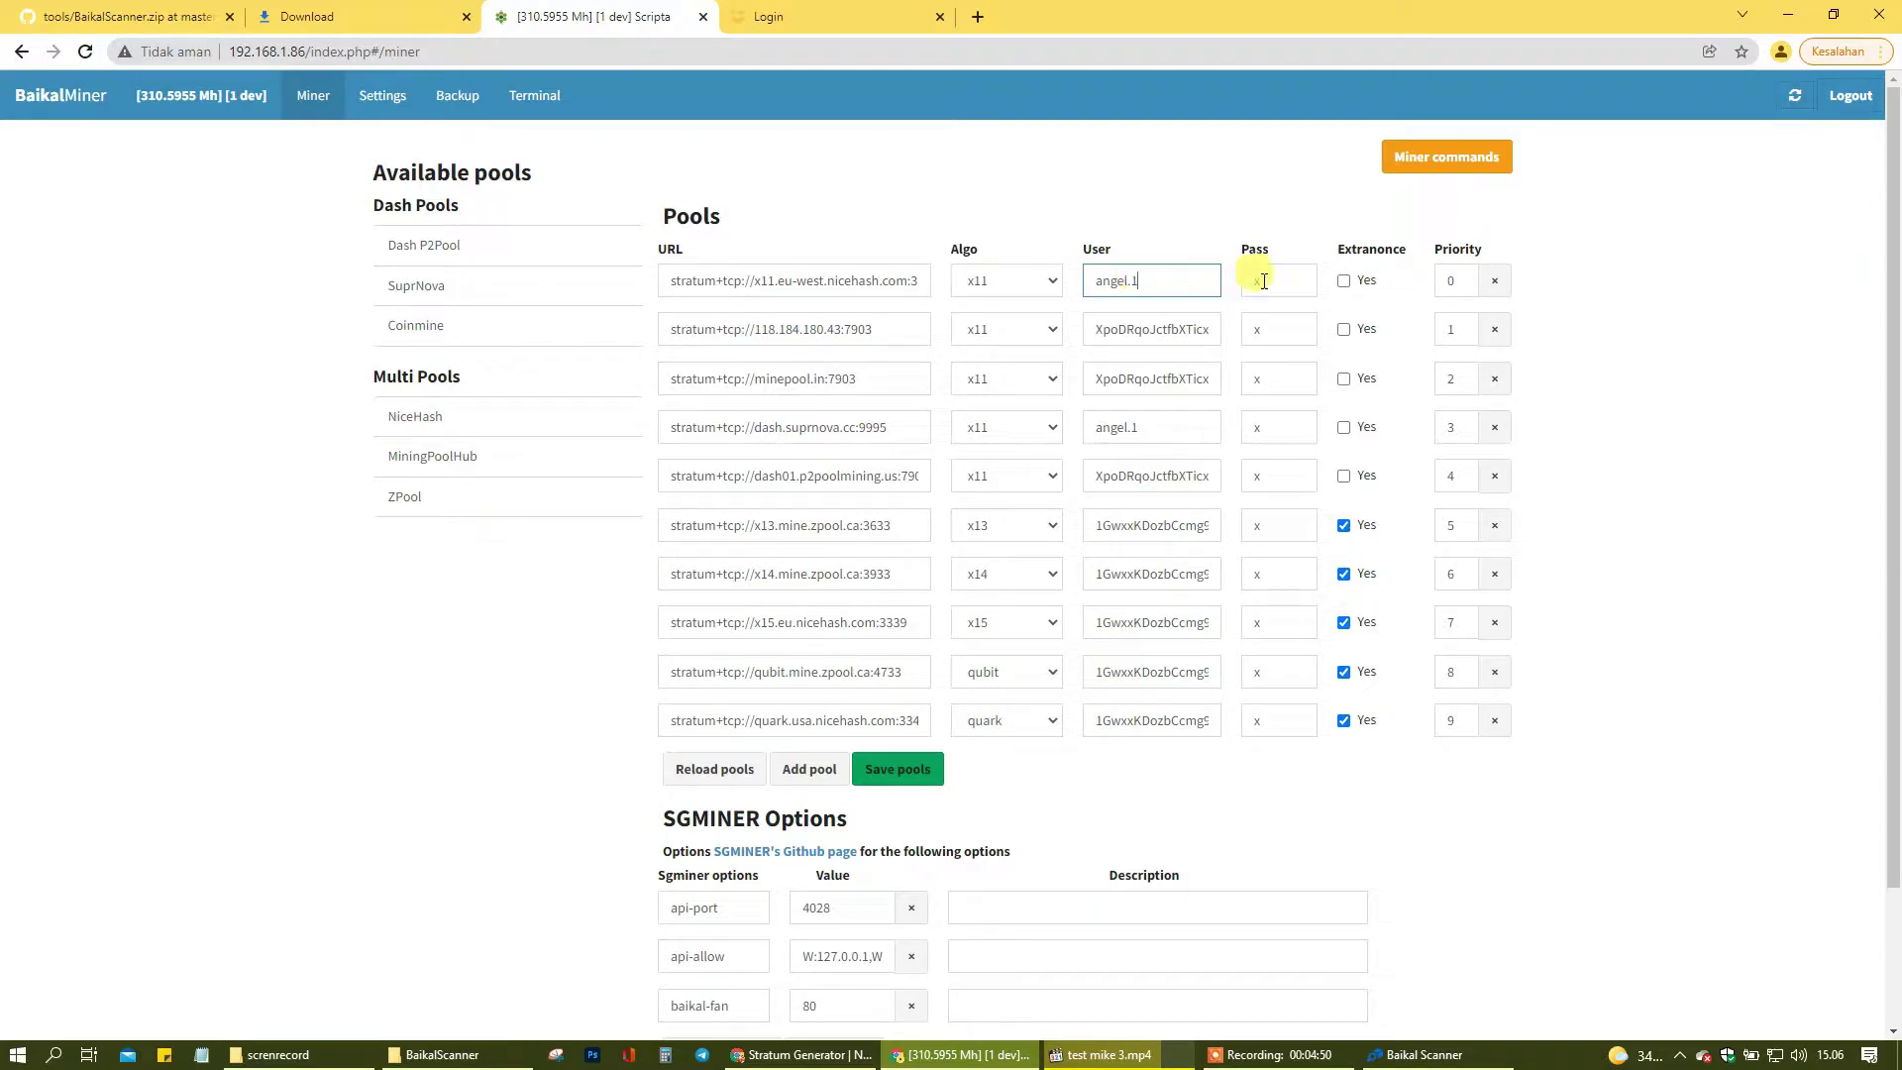
{"action": "left_click", "coordinate": [1343, 282]}
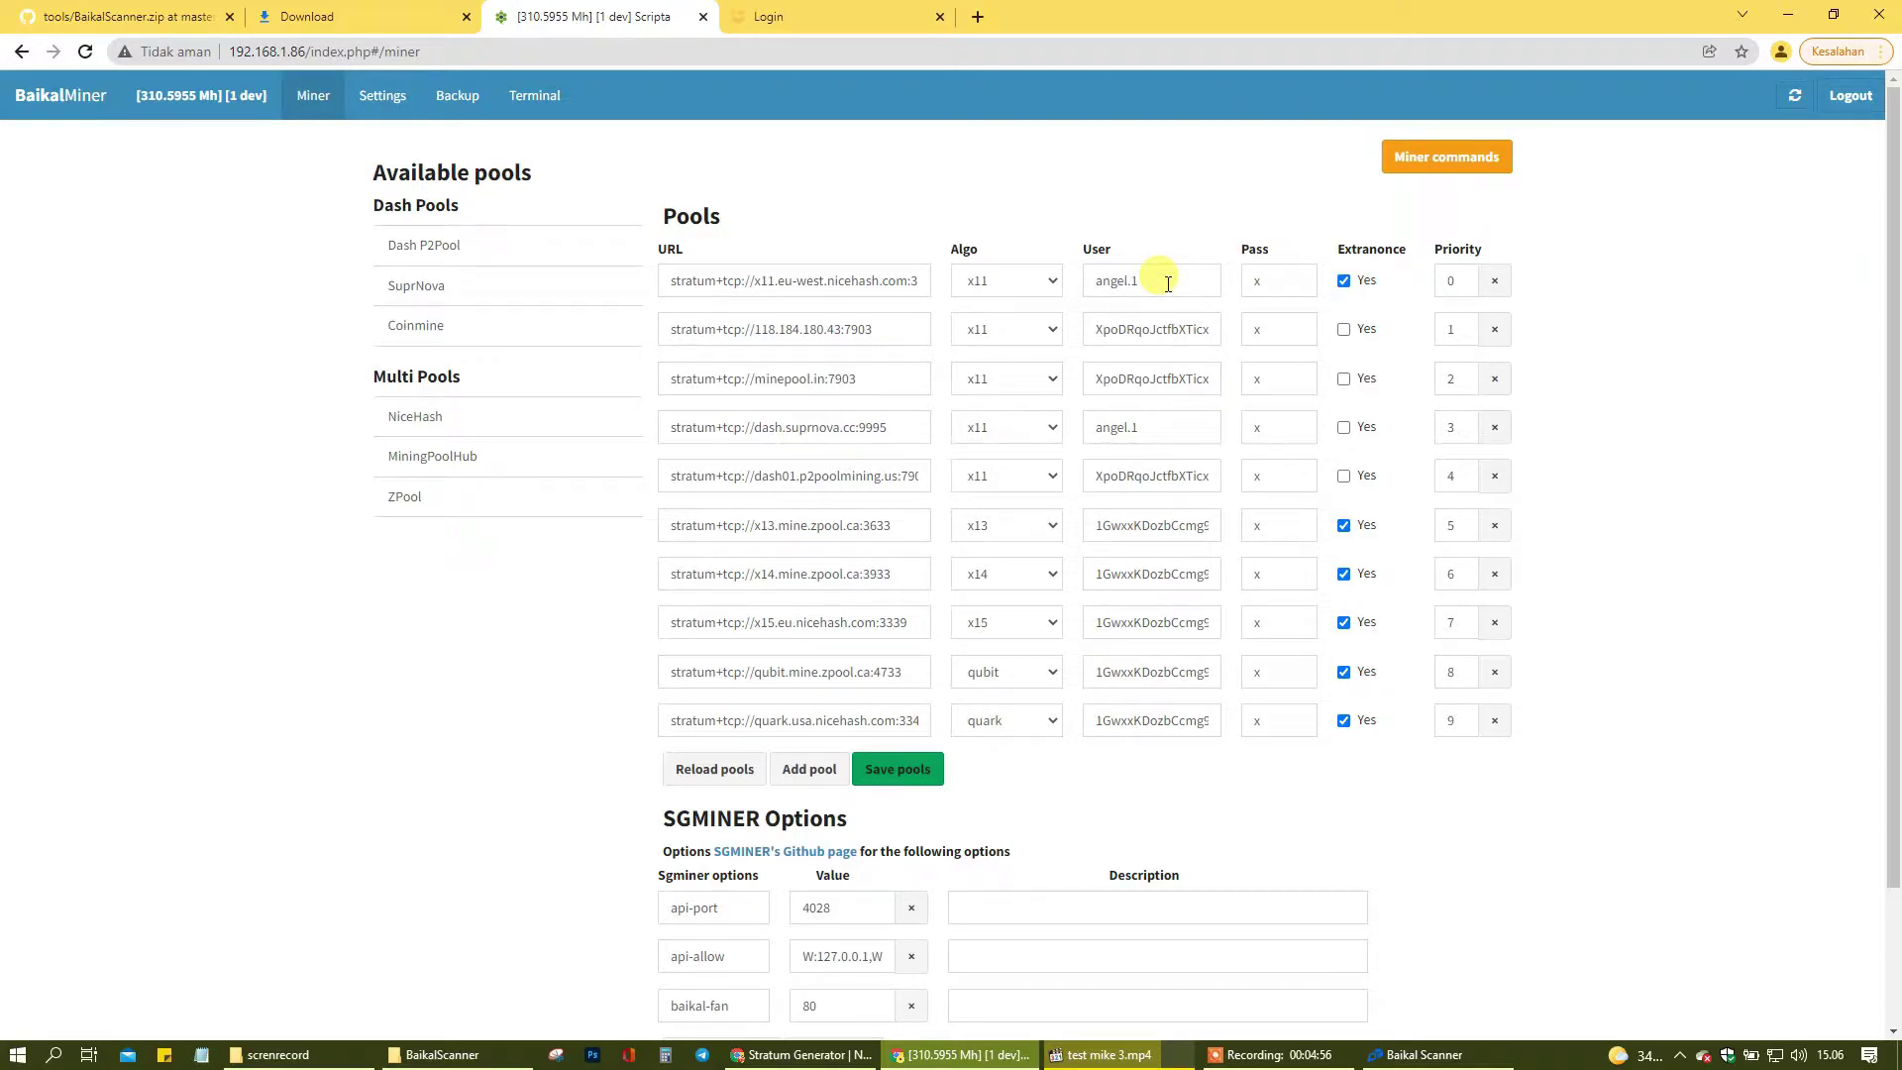
- Try pasting into the second and third pool user names, undoing both pastes
{"action": "triple_click", "coordinate": [1129, 329]}
{"action": "key", "text": "ctrl+v"}
{"action": "key", "text": "ctrl+a"}
{"action": "key", "text": "ctrl+z"}
{"action": "triple_click", "coordinate": [1120, 378]}
{"action": "key", "text": "ctrl+v"}
{"action": "key", "text": "ctrl+a"}
{"action": "key", "text": "ctrl+z"}
{"action": "left_click", "coordinate": [1171, 329]}
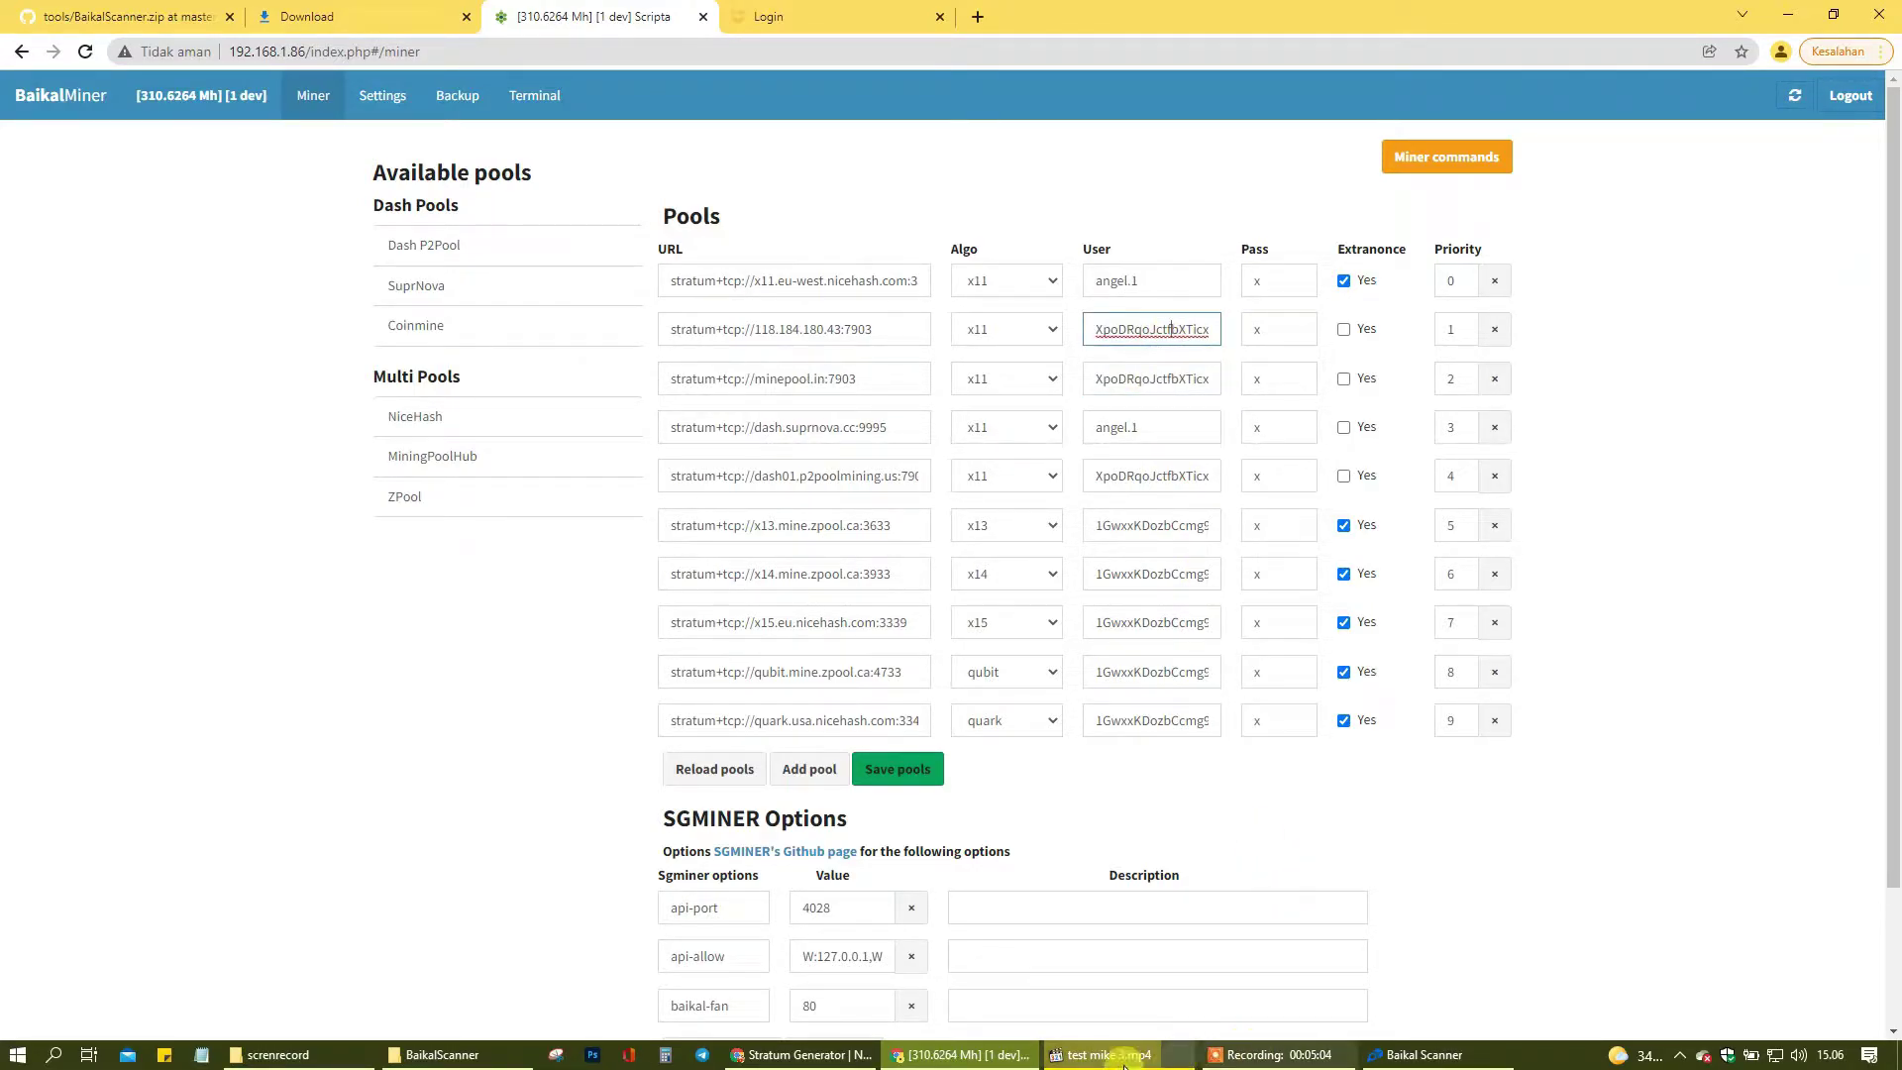
{"action": "left_click", "coordinate": [803, 1055]}
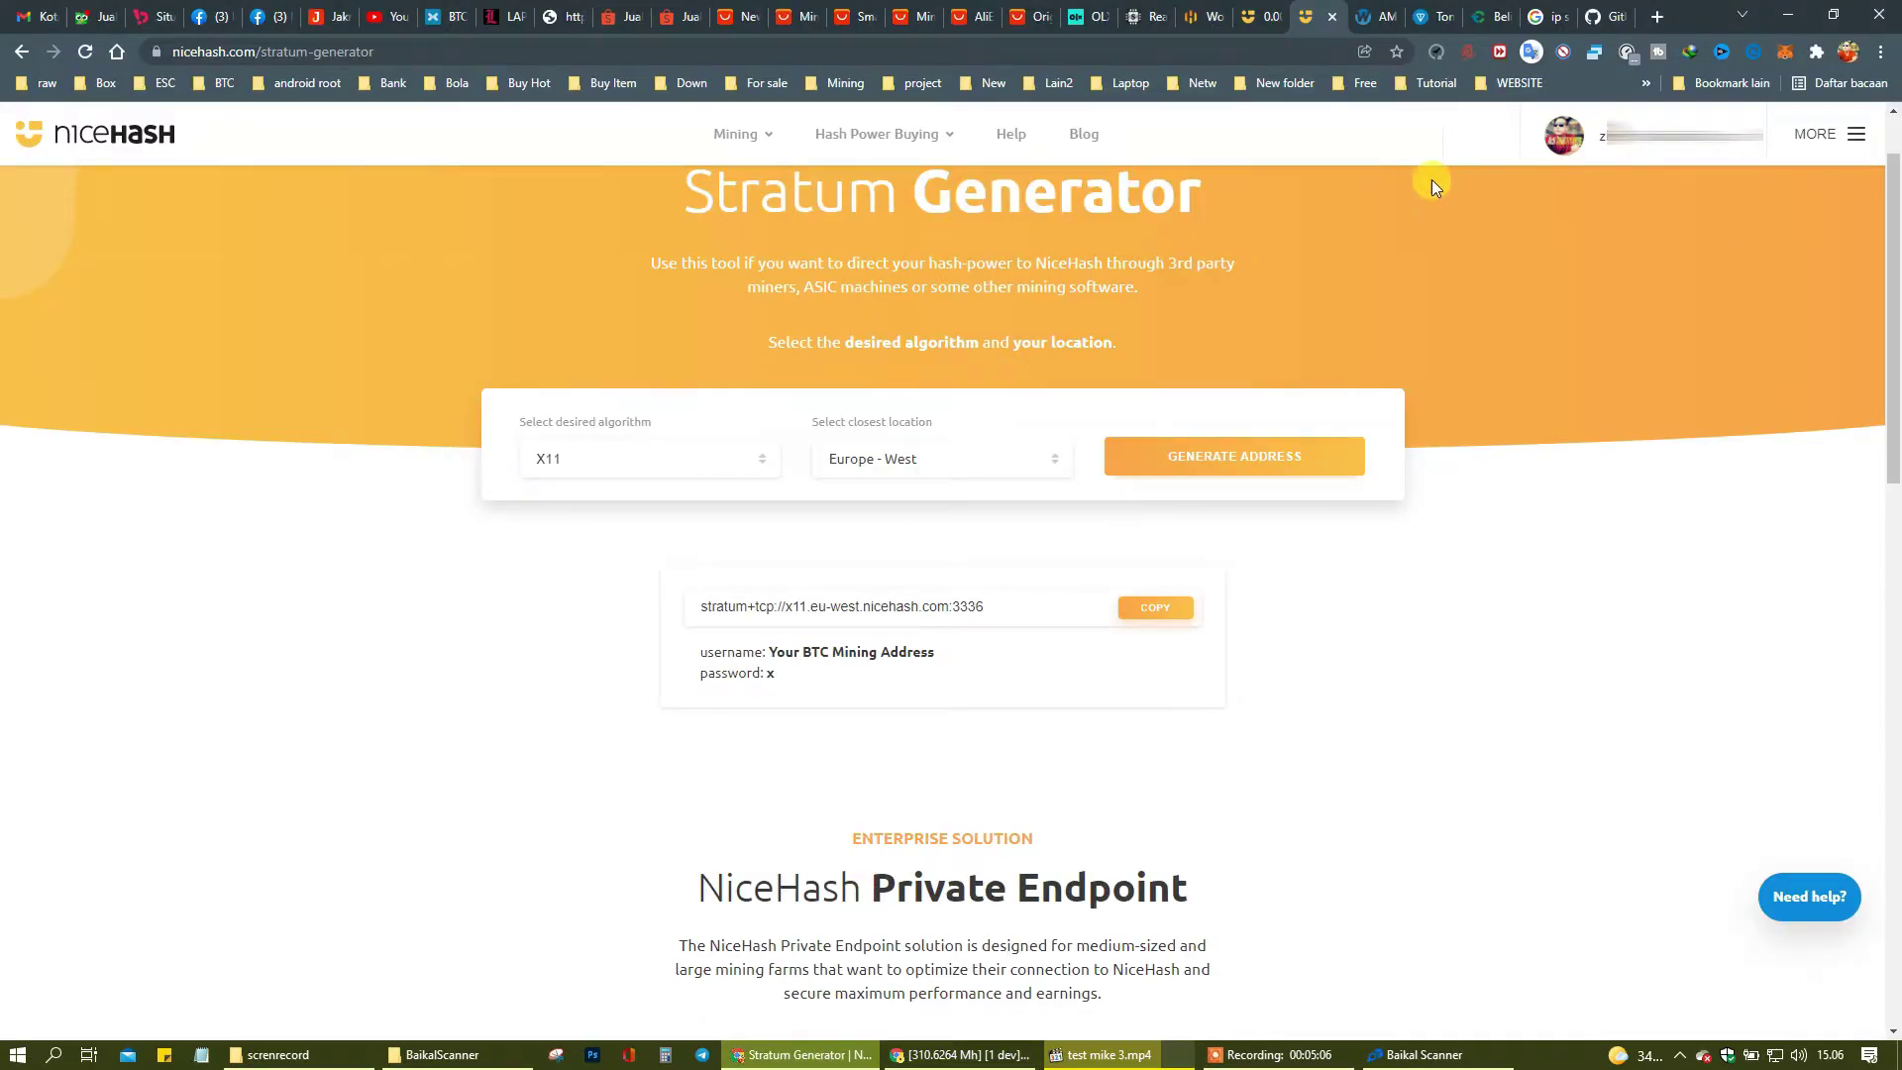
- Reveal and copy the NiceHash wallet's Bitcoin deposit address from the Wallets page
{"action": "left_click", "coordinate": [1634, 154]}
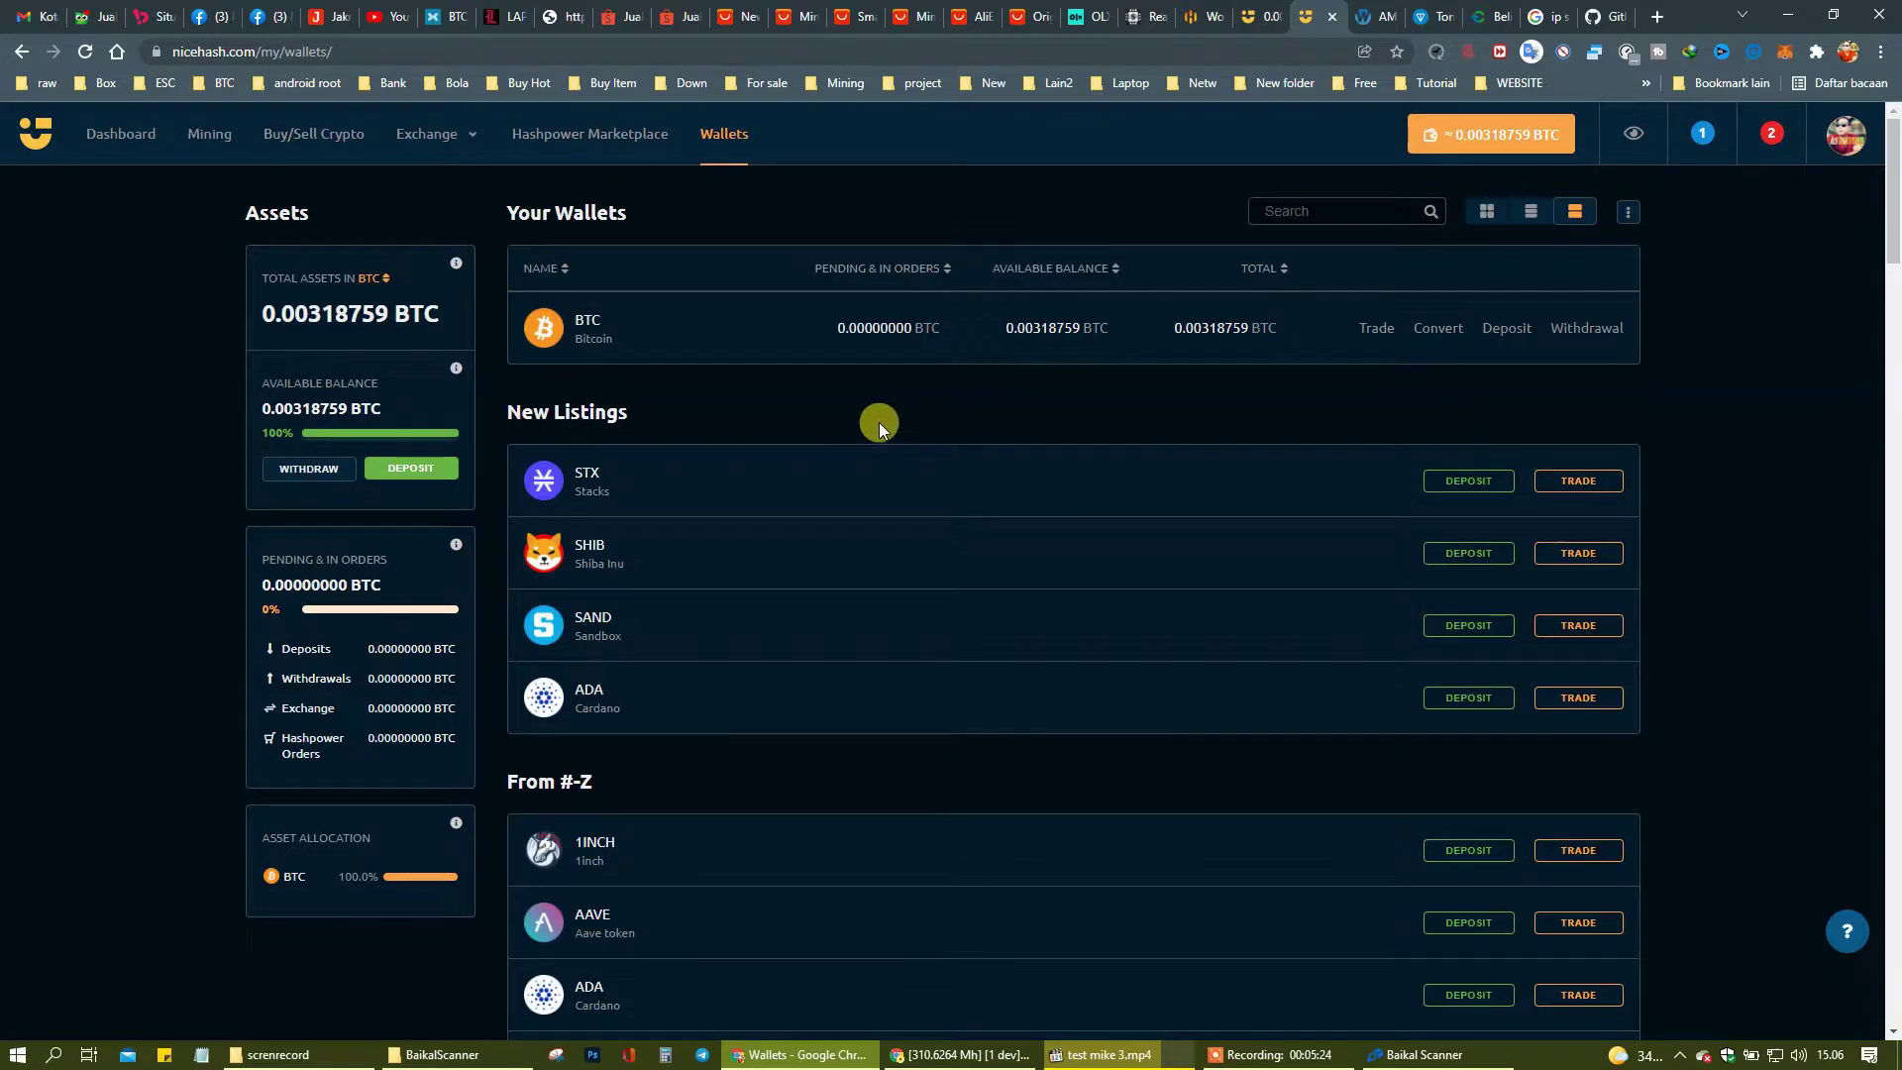
{"action": "left_click", "coordinate": [376, 467]}
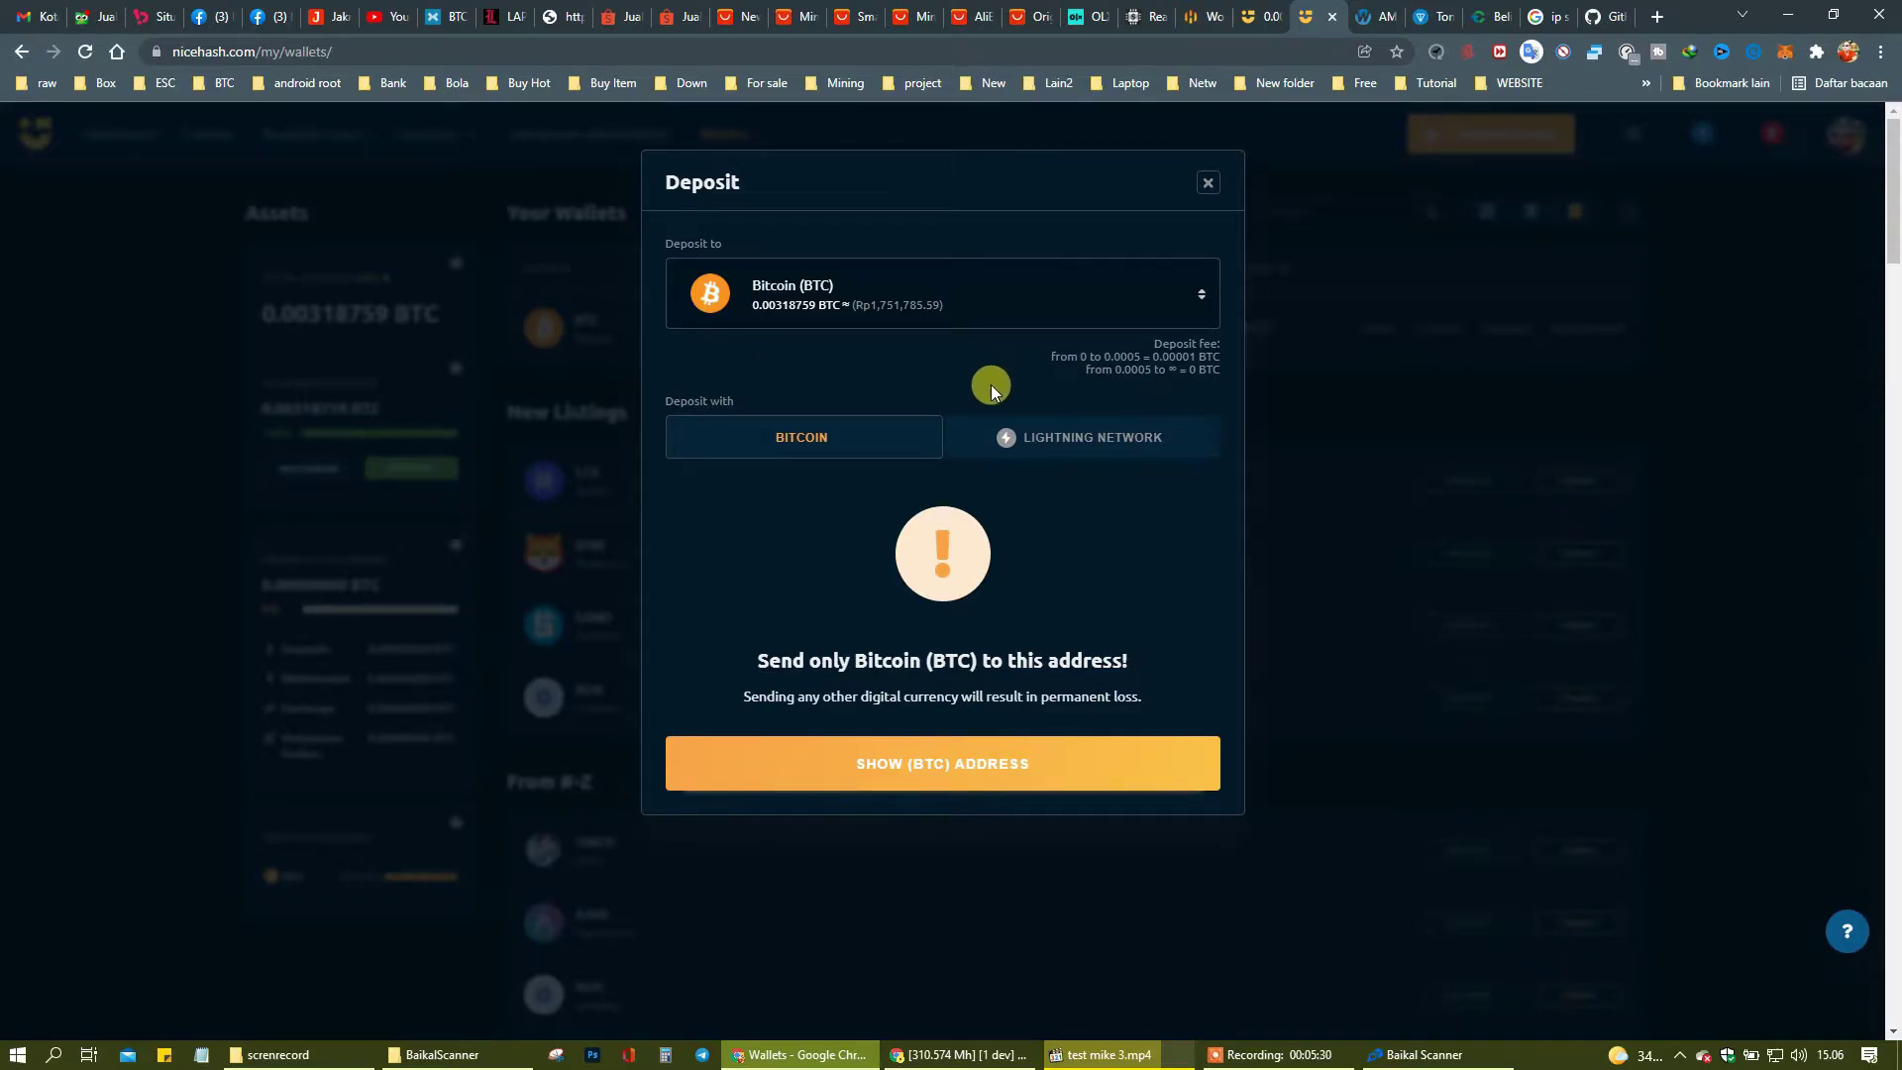
{"action": "left_click", "coordinate": [989, 741]}
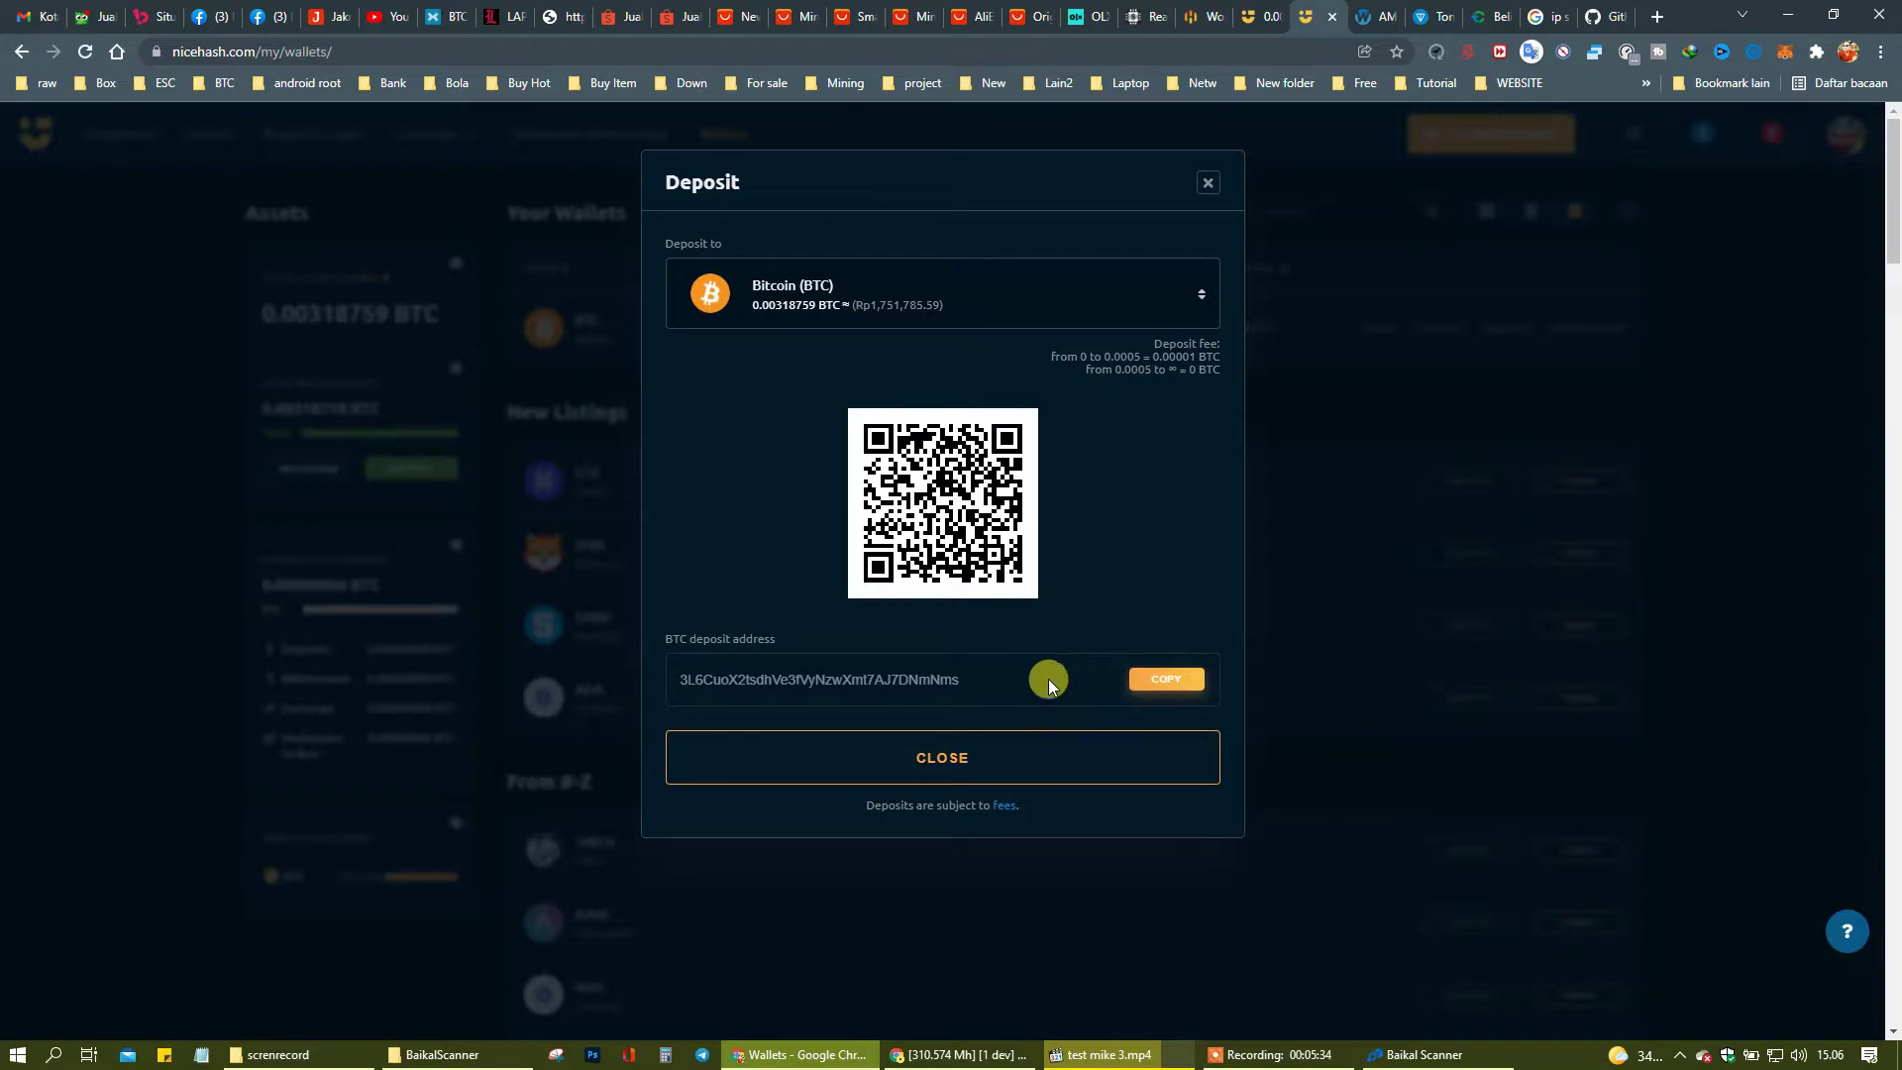
{"action": "left_click", "coordinate": [1159, 674]}
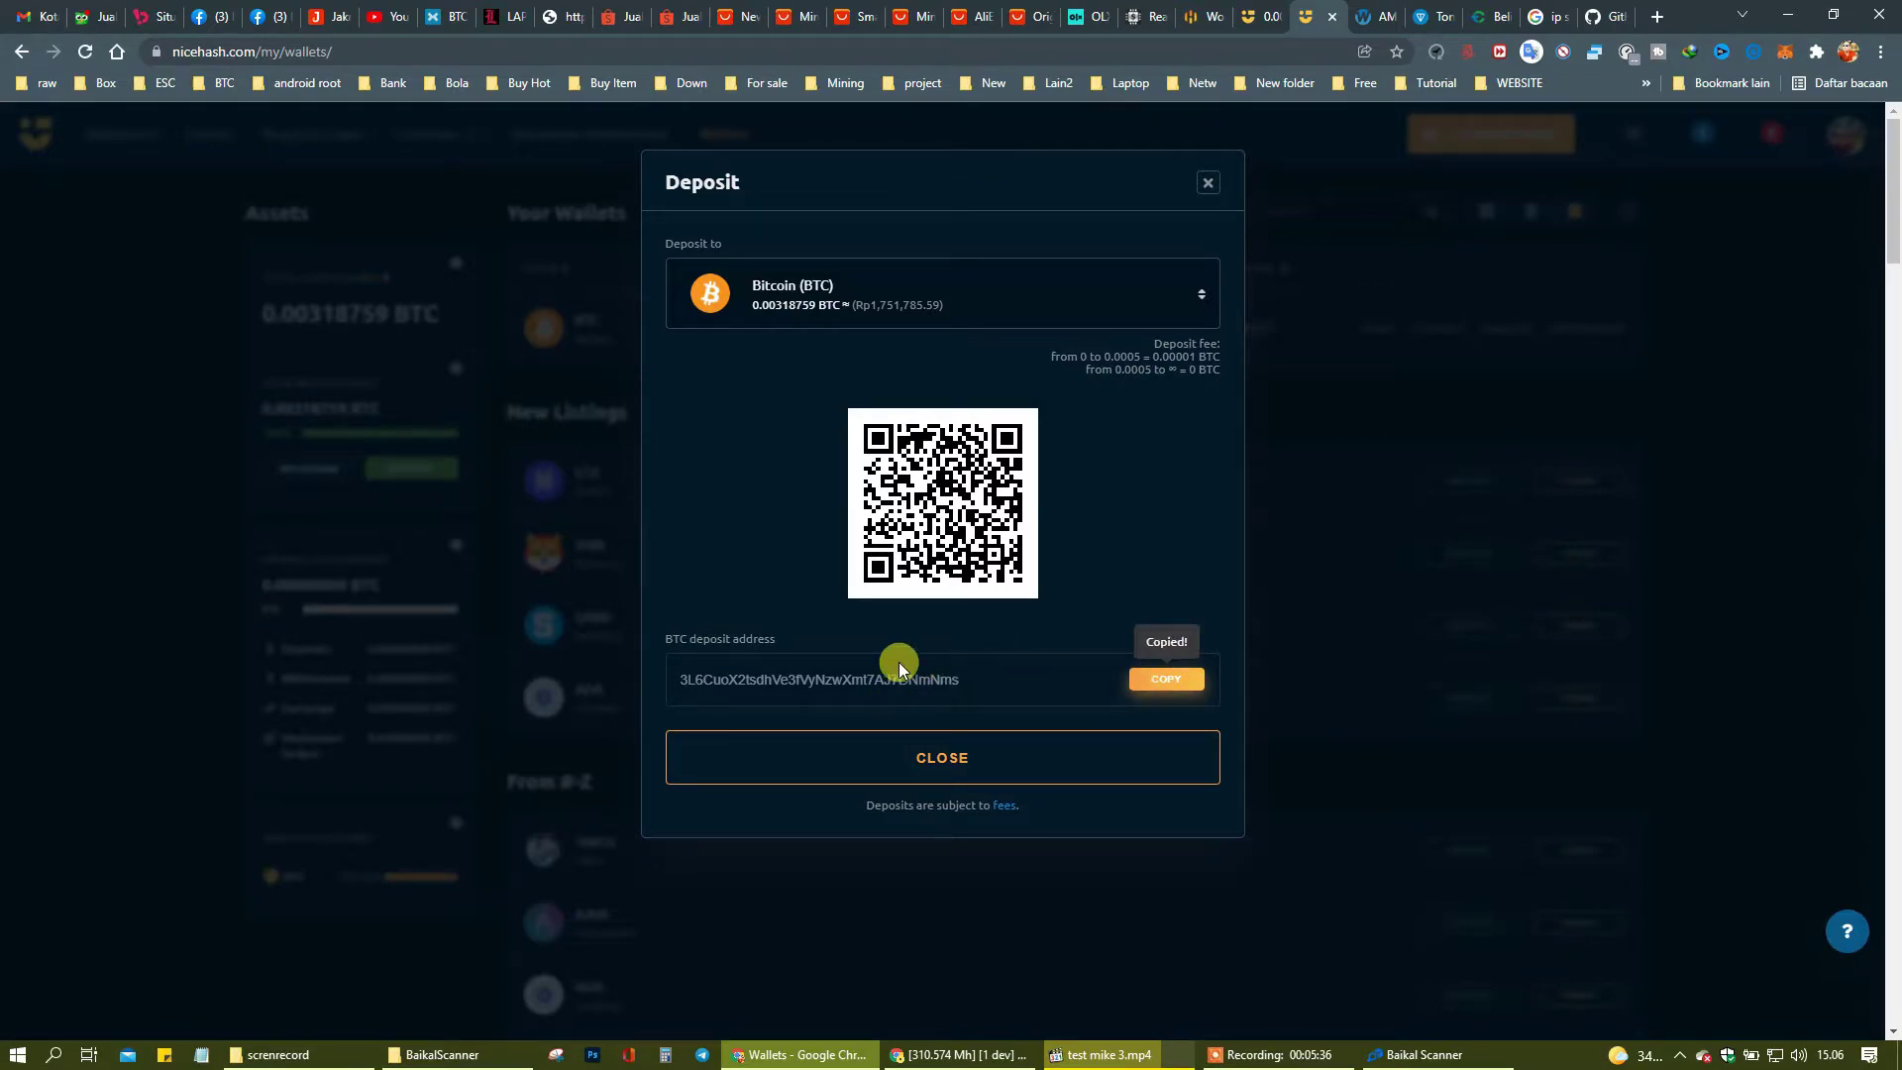
{"action": "left_click", "coordinate": [961, 1054]}
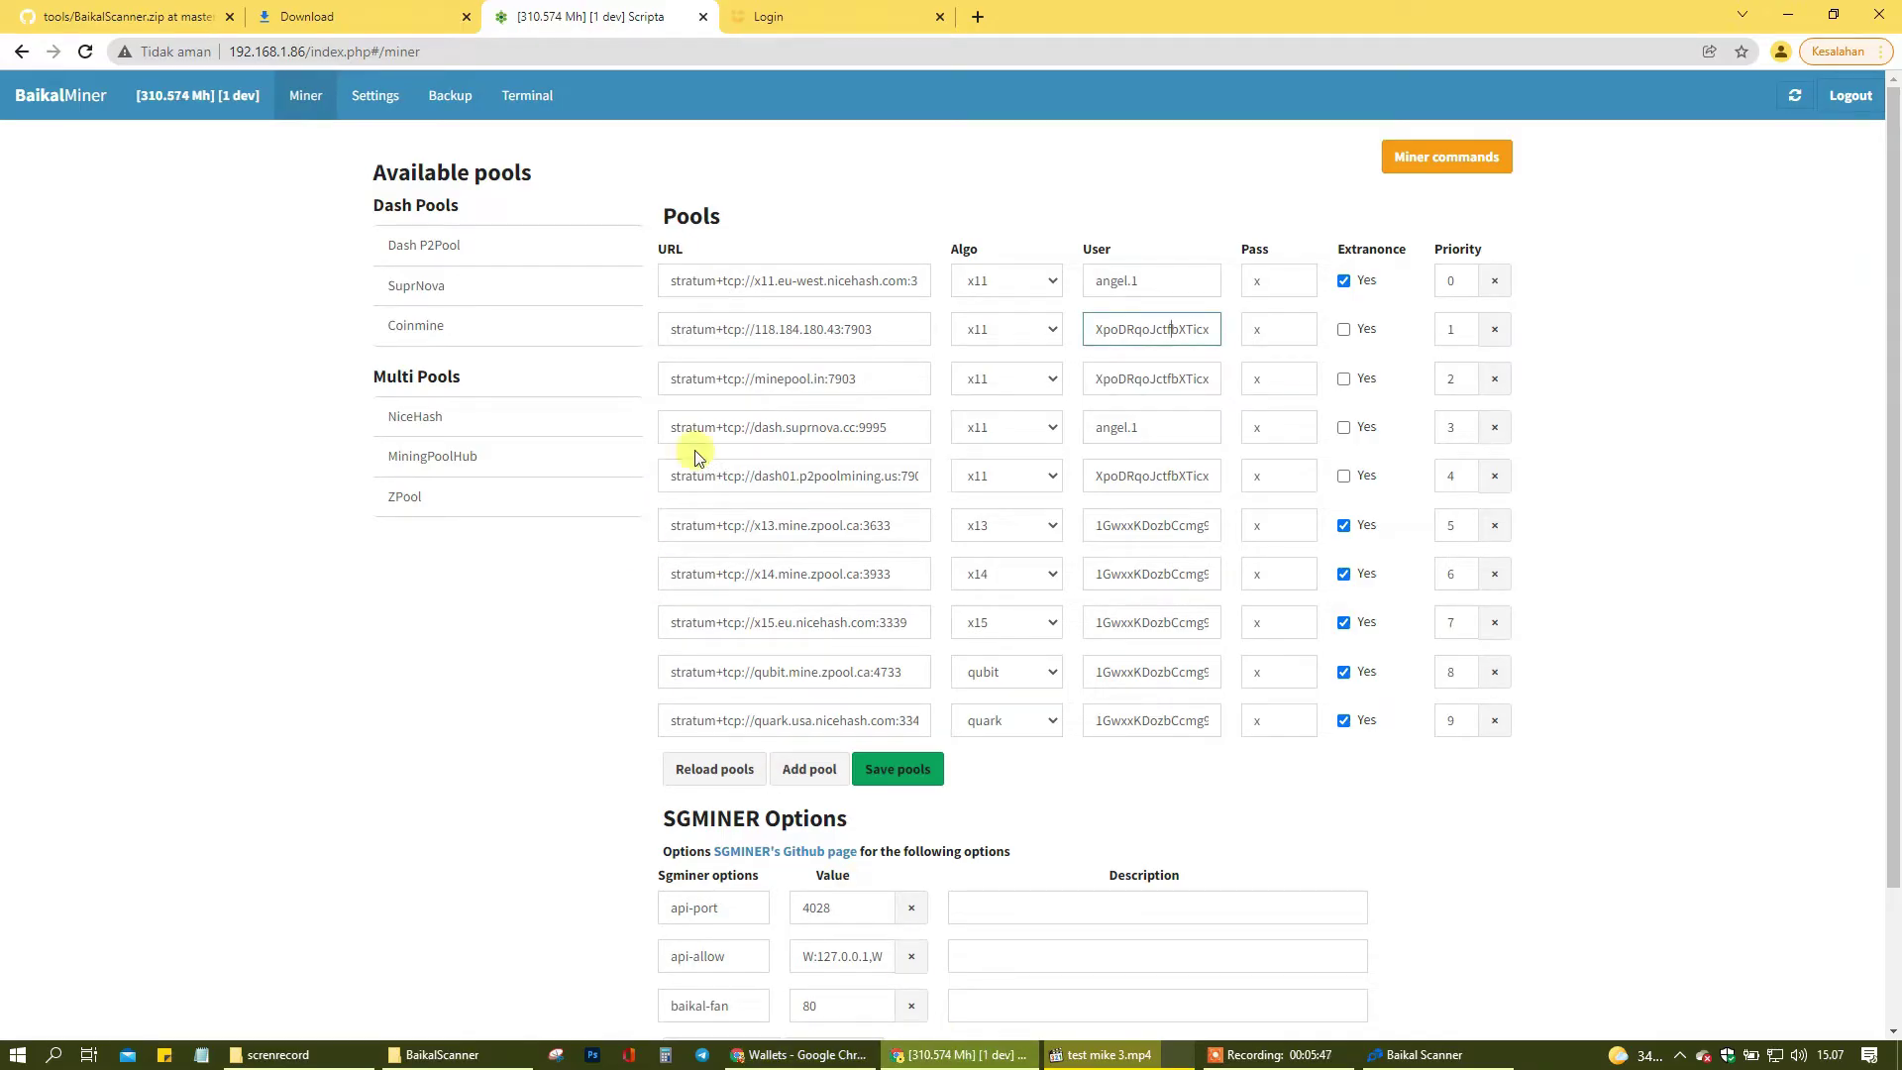
- Make the first pool user the Bitcoin deposit address followed by worker name .BaikalCube
{"action": "double_click", "coordinate": [1151, 283]}
{"action": "right_click", "coordinate": [1152, 280]}
{"action": "left_click", "coordinate": [1177, 384]}
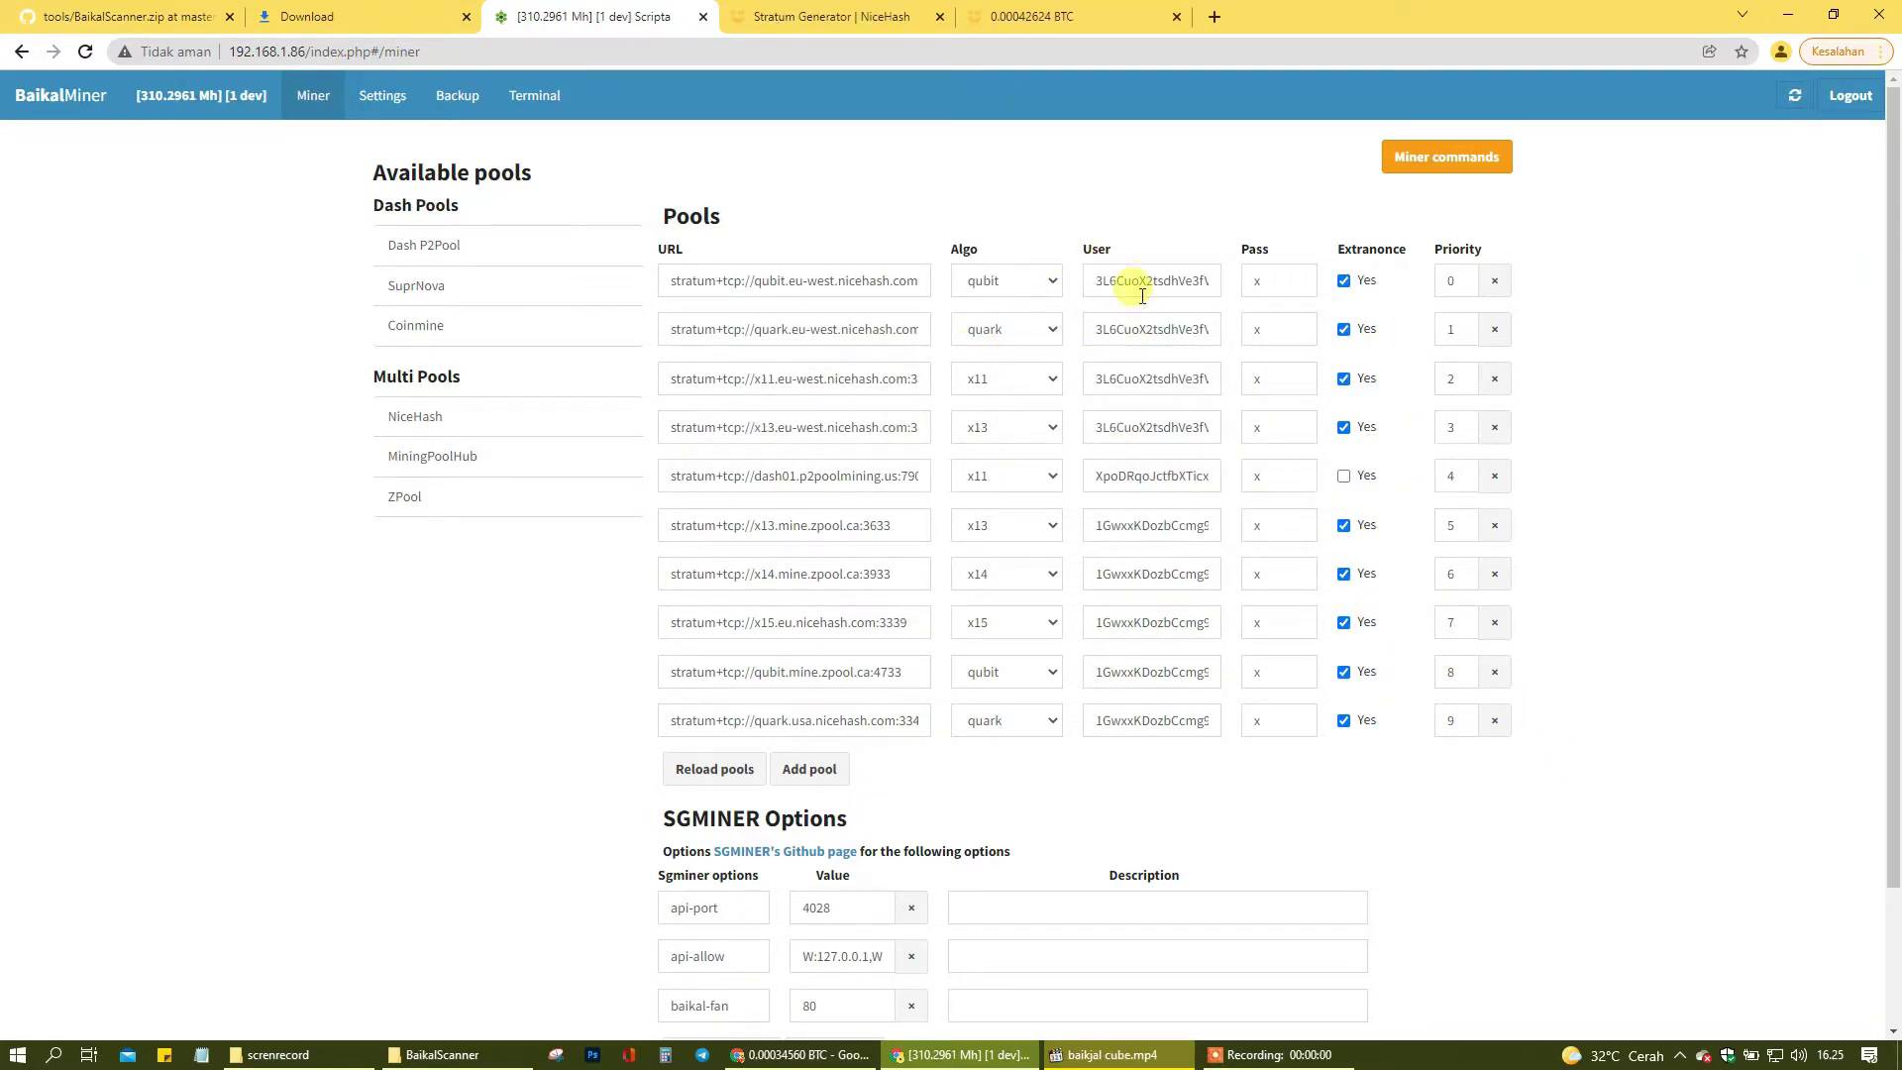
{"action": "left_click", "coordinate": [1172, 283]}
{"action": "left_click_drag", "start_coordinate": [1171, 282], "coordinate": [1253, 284]}
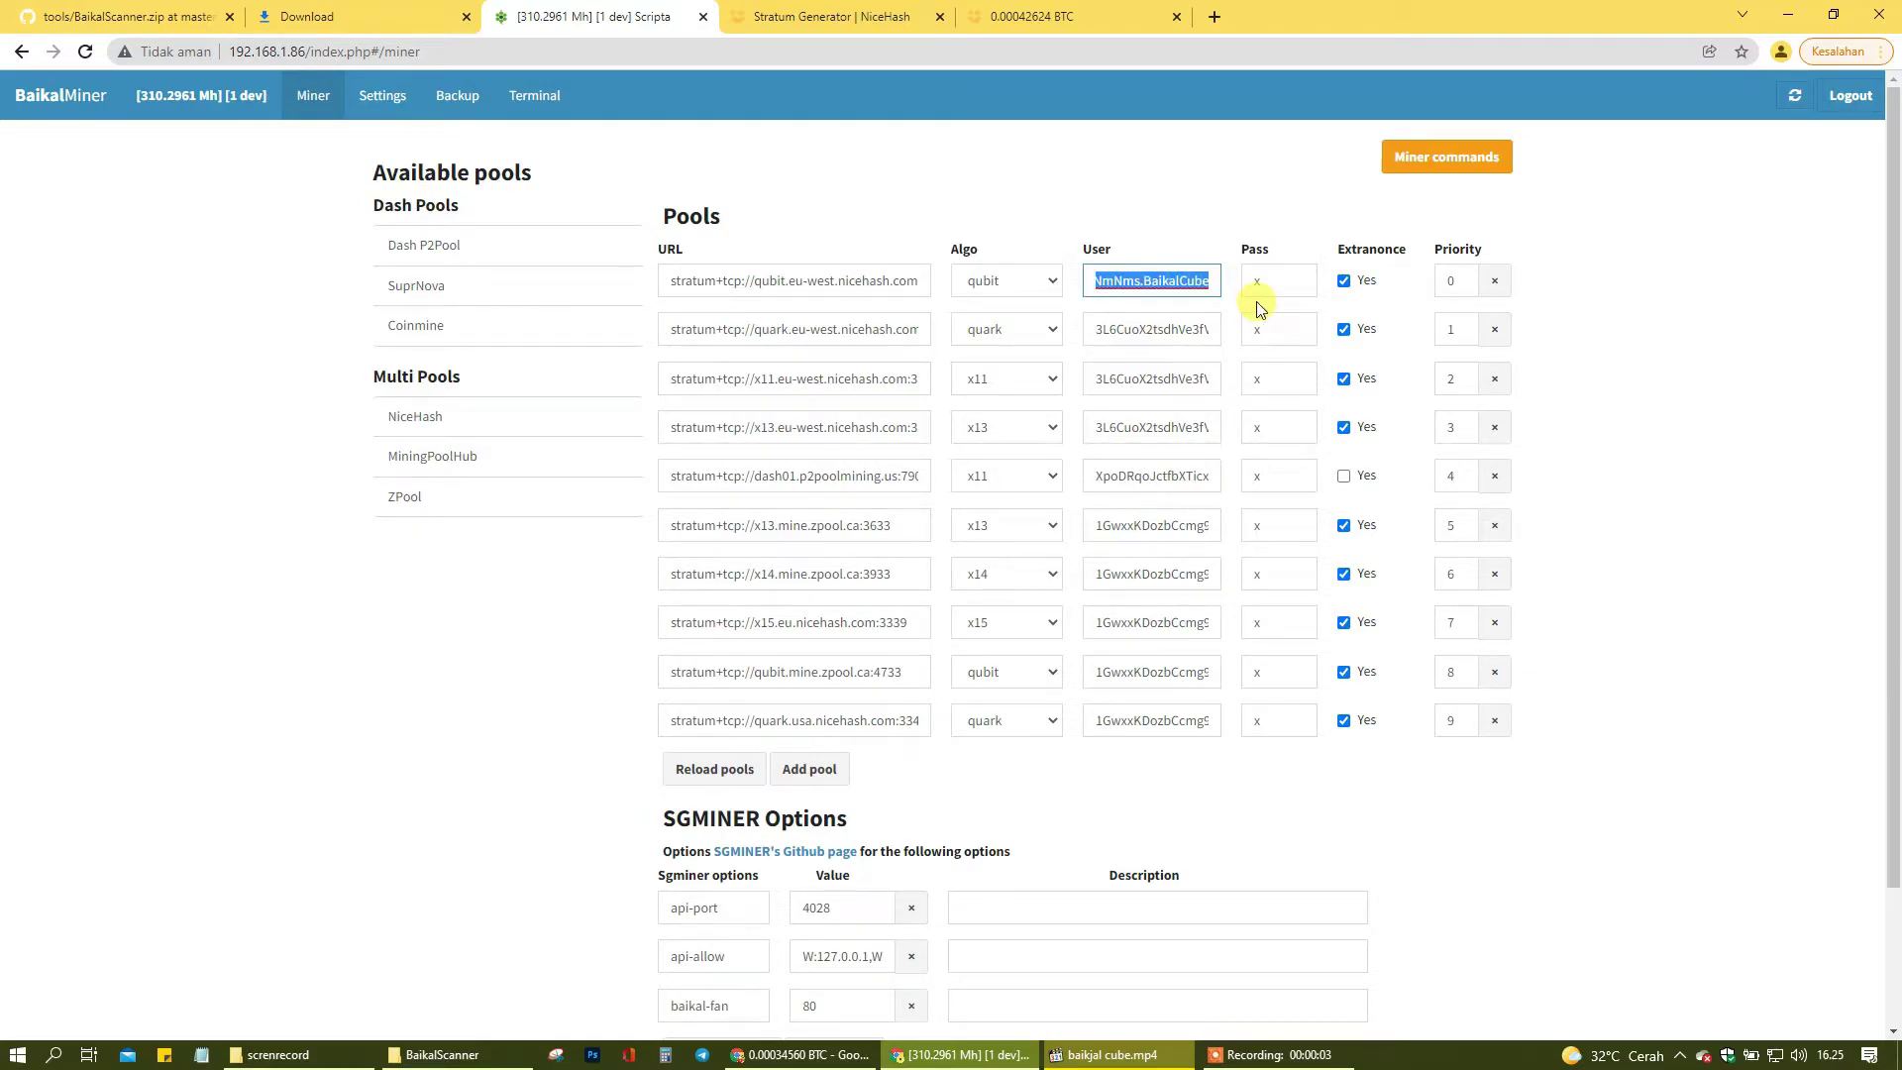
{"action": "left_click", "coordinate": [1135, 283]}
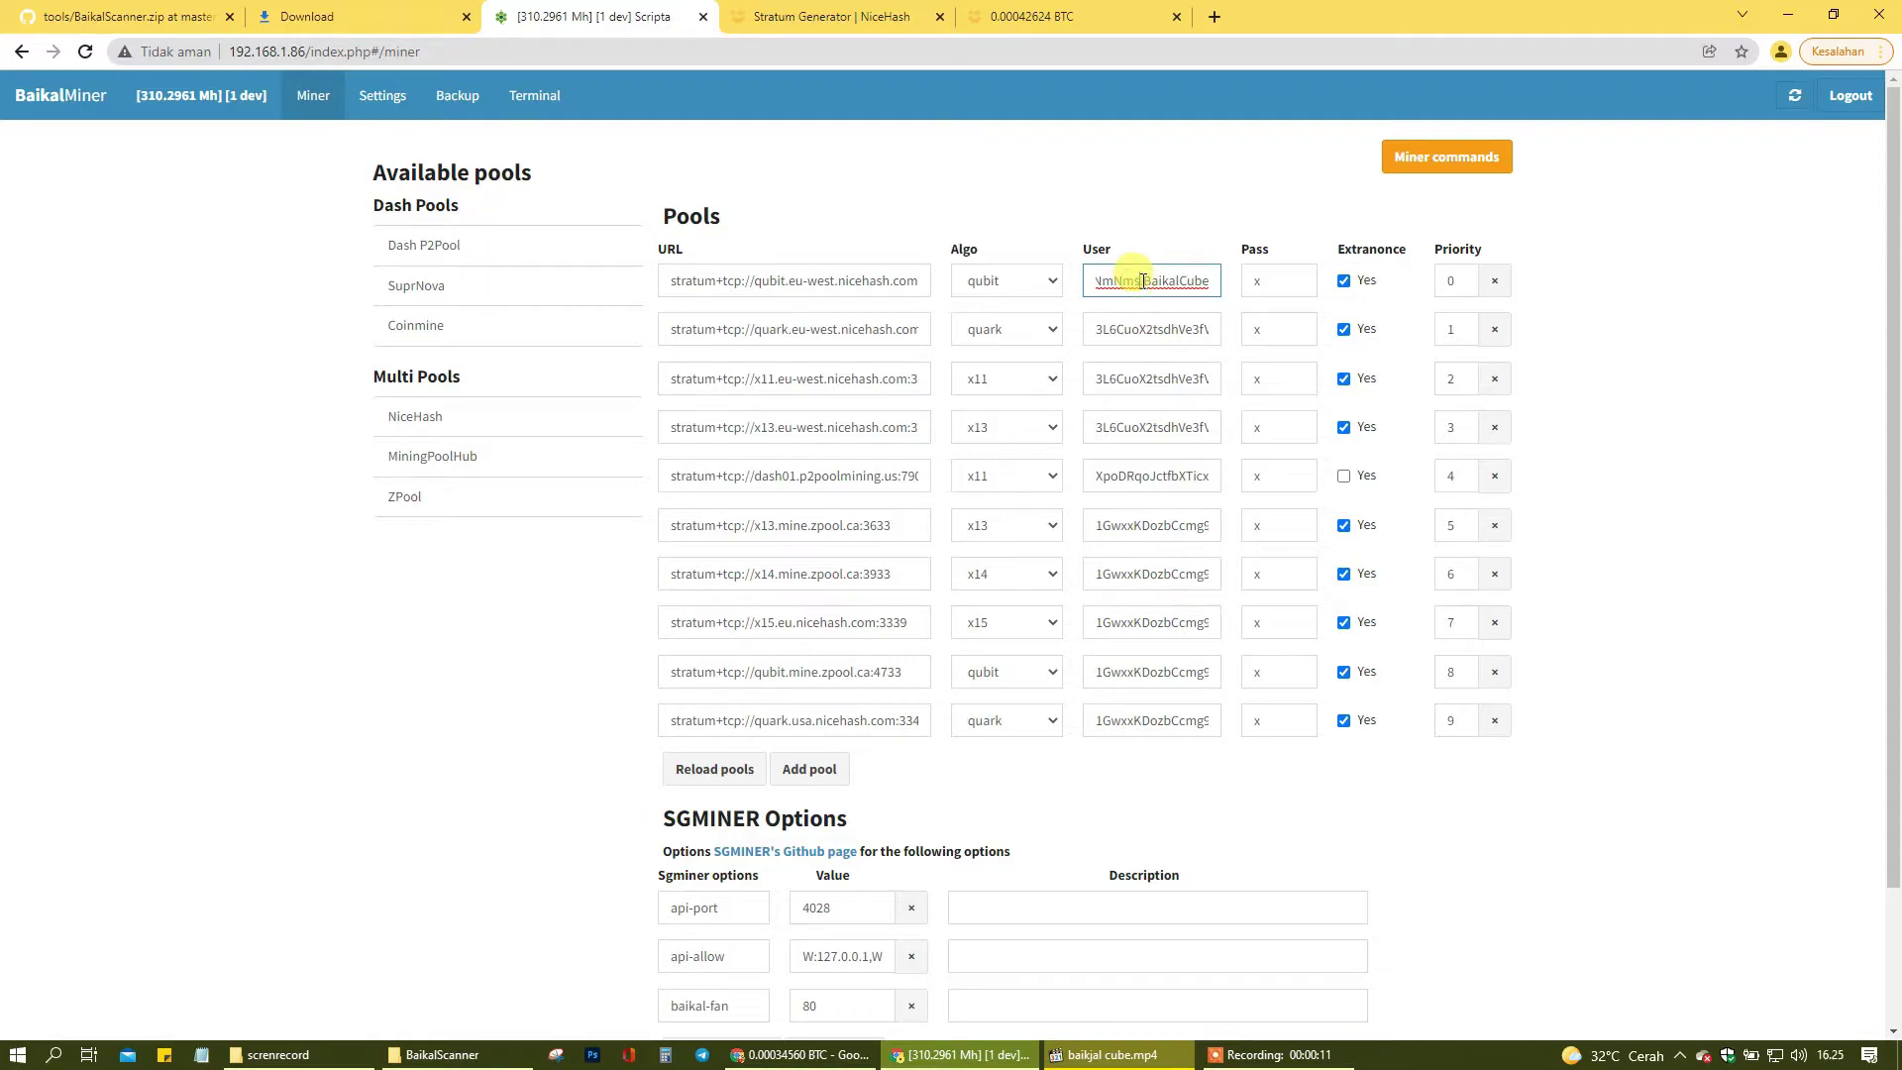
{"action": "left_click_drag", "start_coordinate": [1145, 280], "coordinate": [1216, 283]}
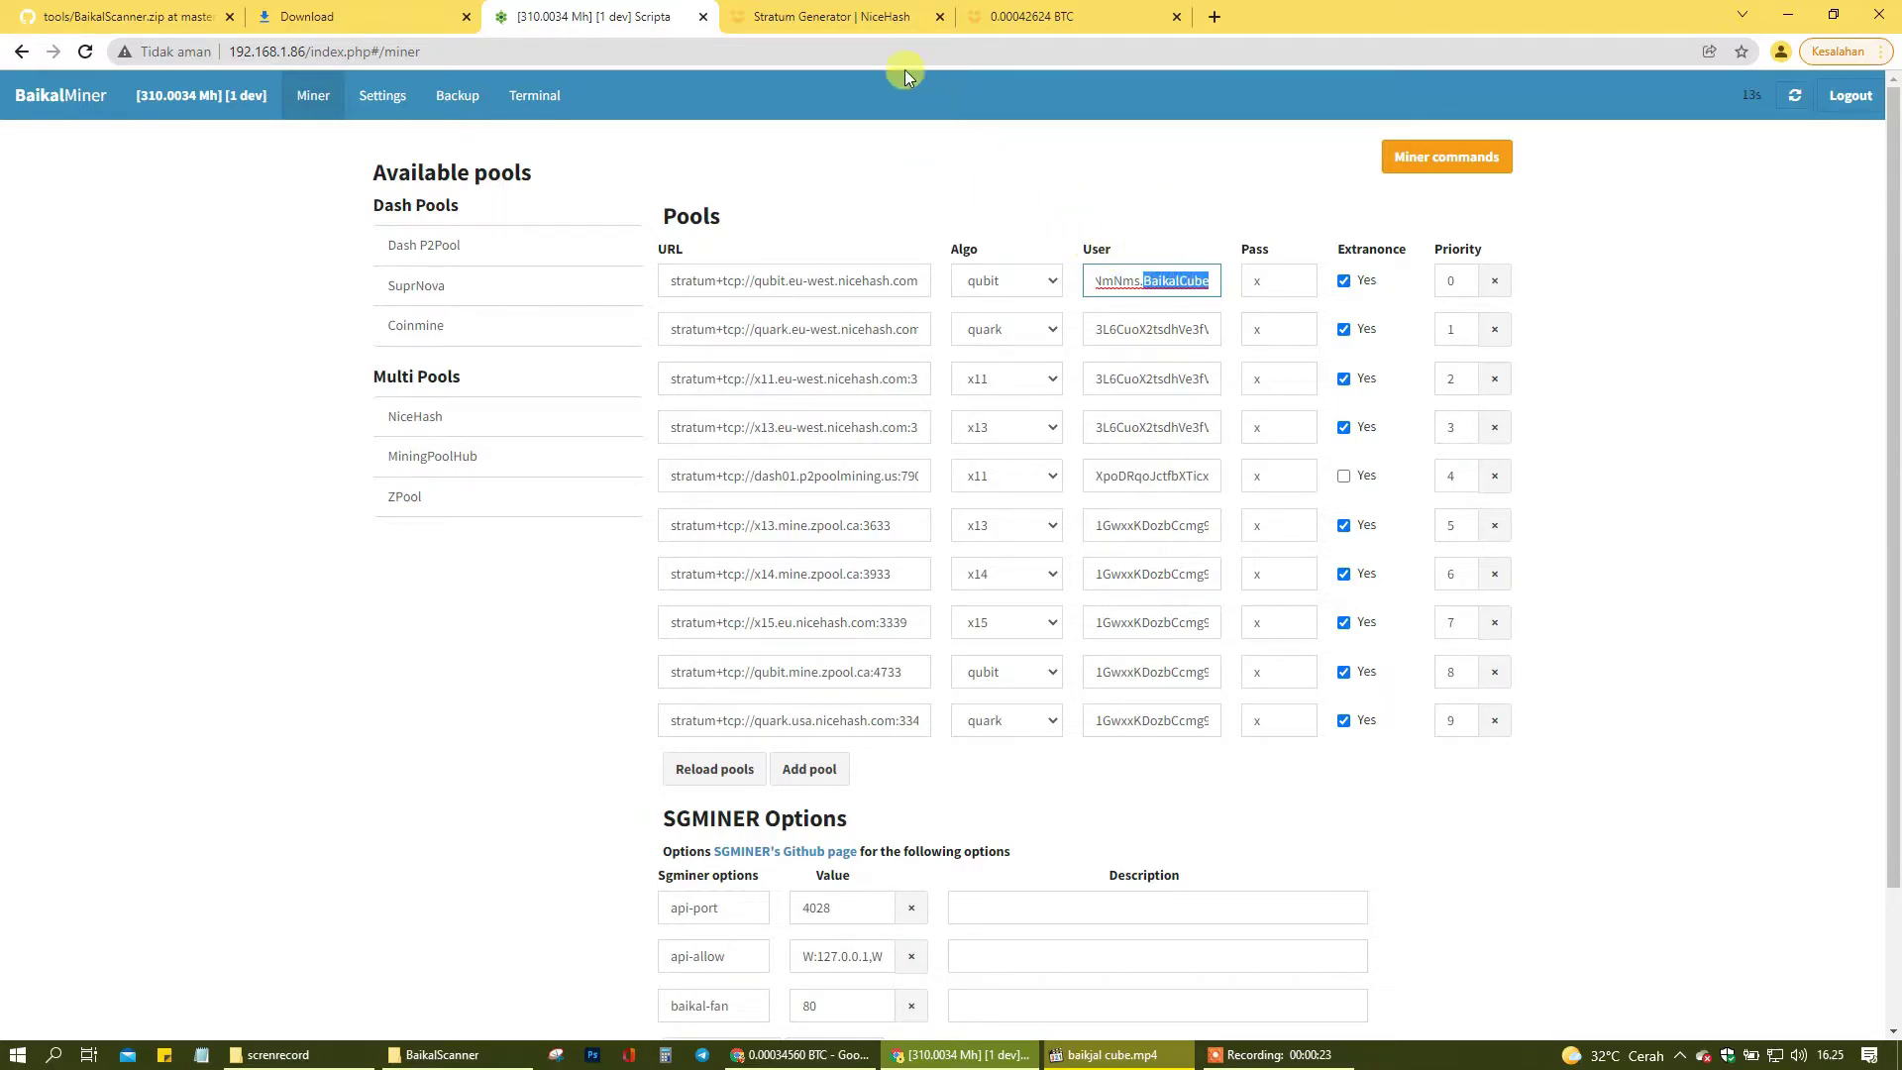
{"action": "left_click", "coordinate": [840, 12]}
{"action": "left_click", "coordinate": [1001, 16]}
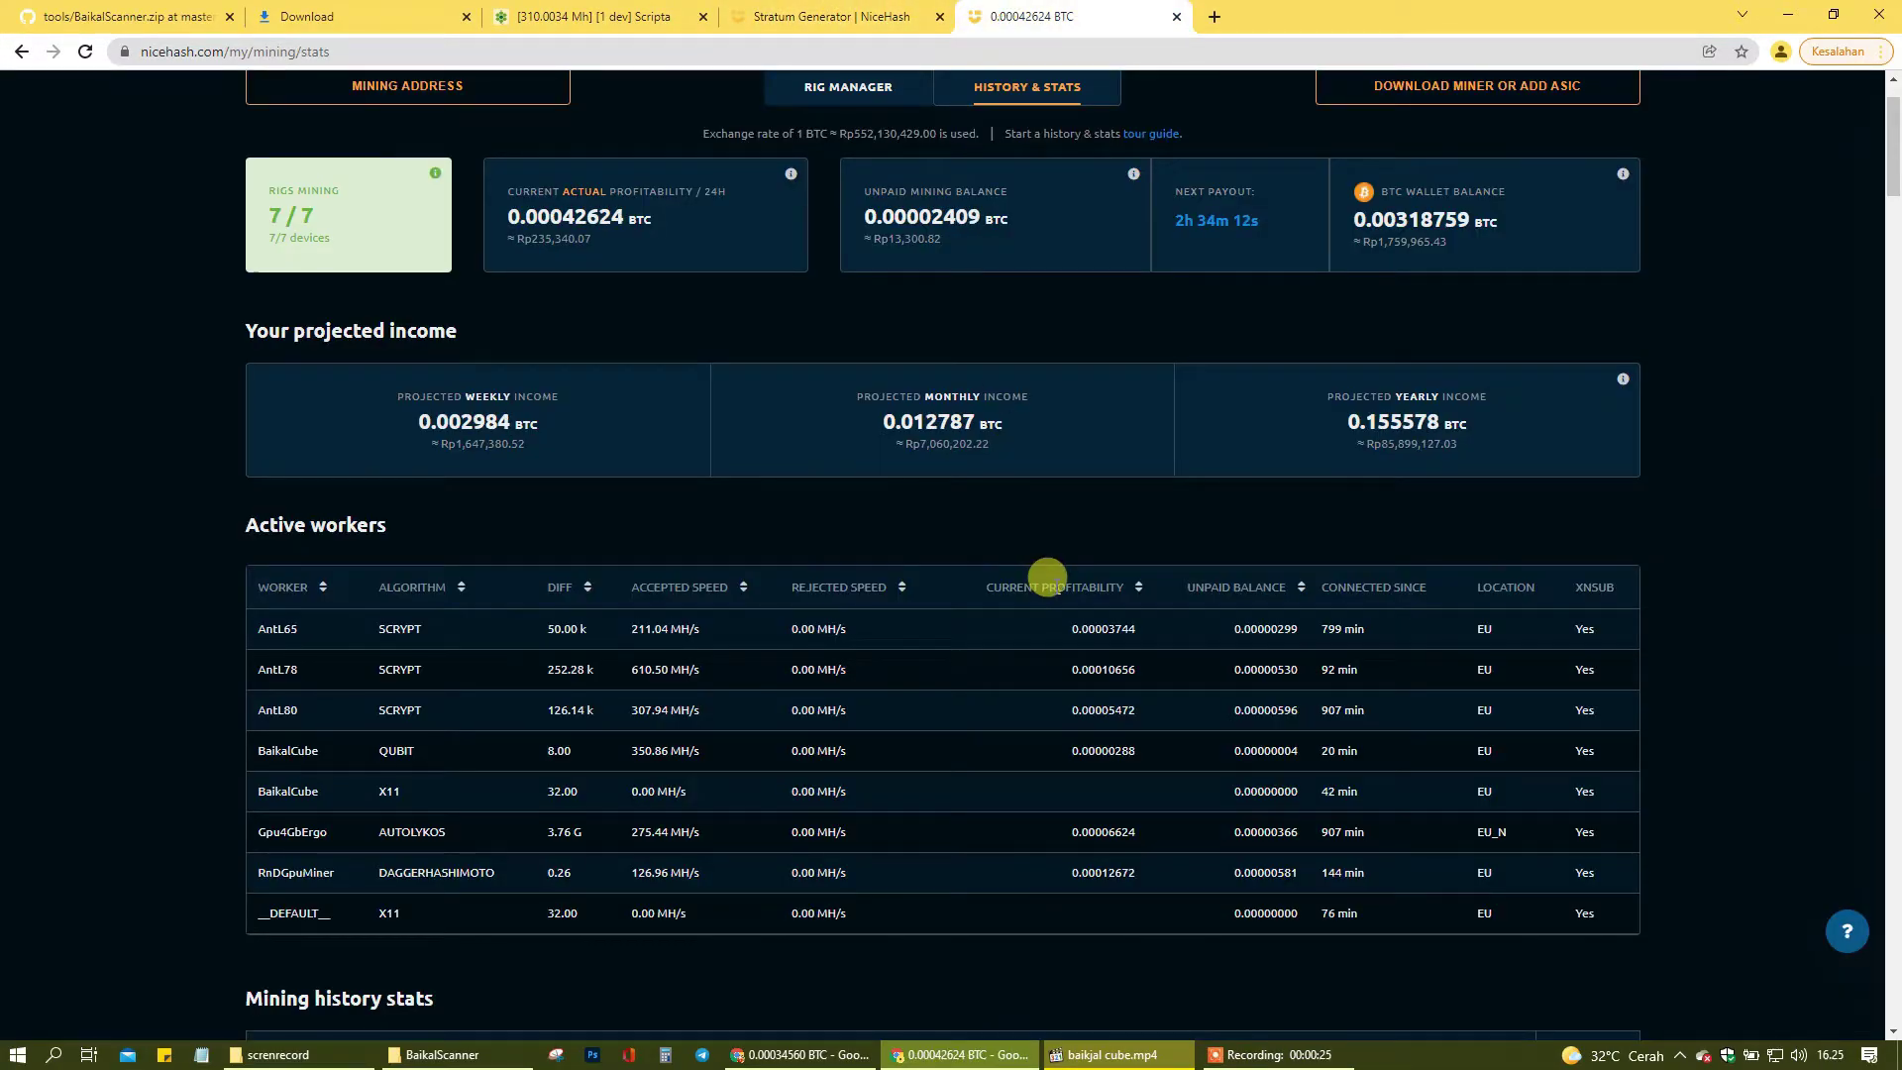
- Verify BaikalCube is listed under Active workers on QUBIT at 350.86 MH/s accepted
{"action": "scroll", "coordinate": [1060, 601], "scroll_direction": "down", "scroll_amount": 3}
{"action": "scroll", "coordinate": [1050, 599], "scroll_direction": "up", "scroll_amount": 2}
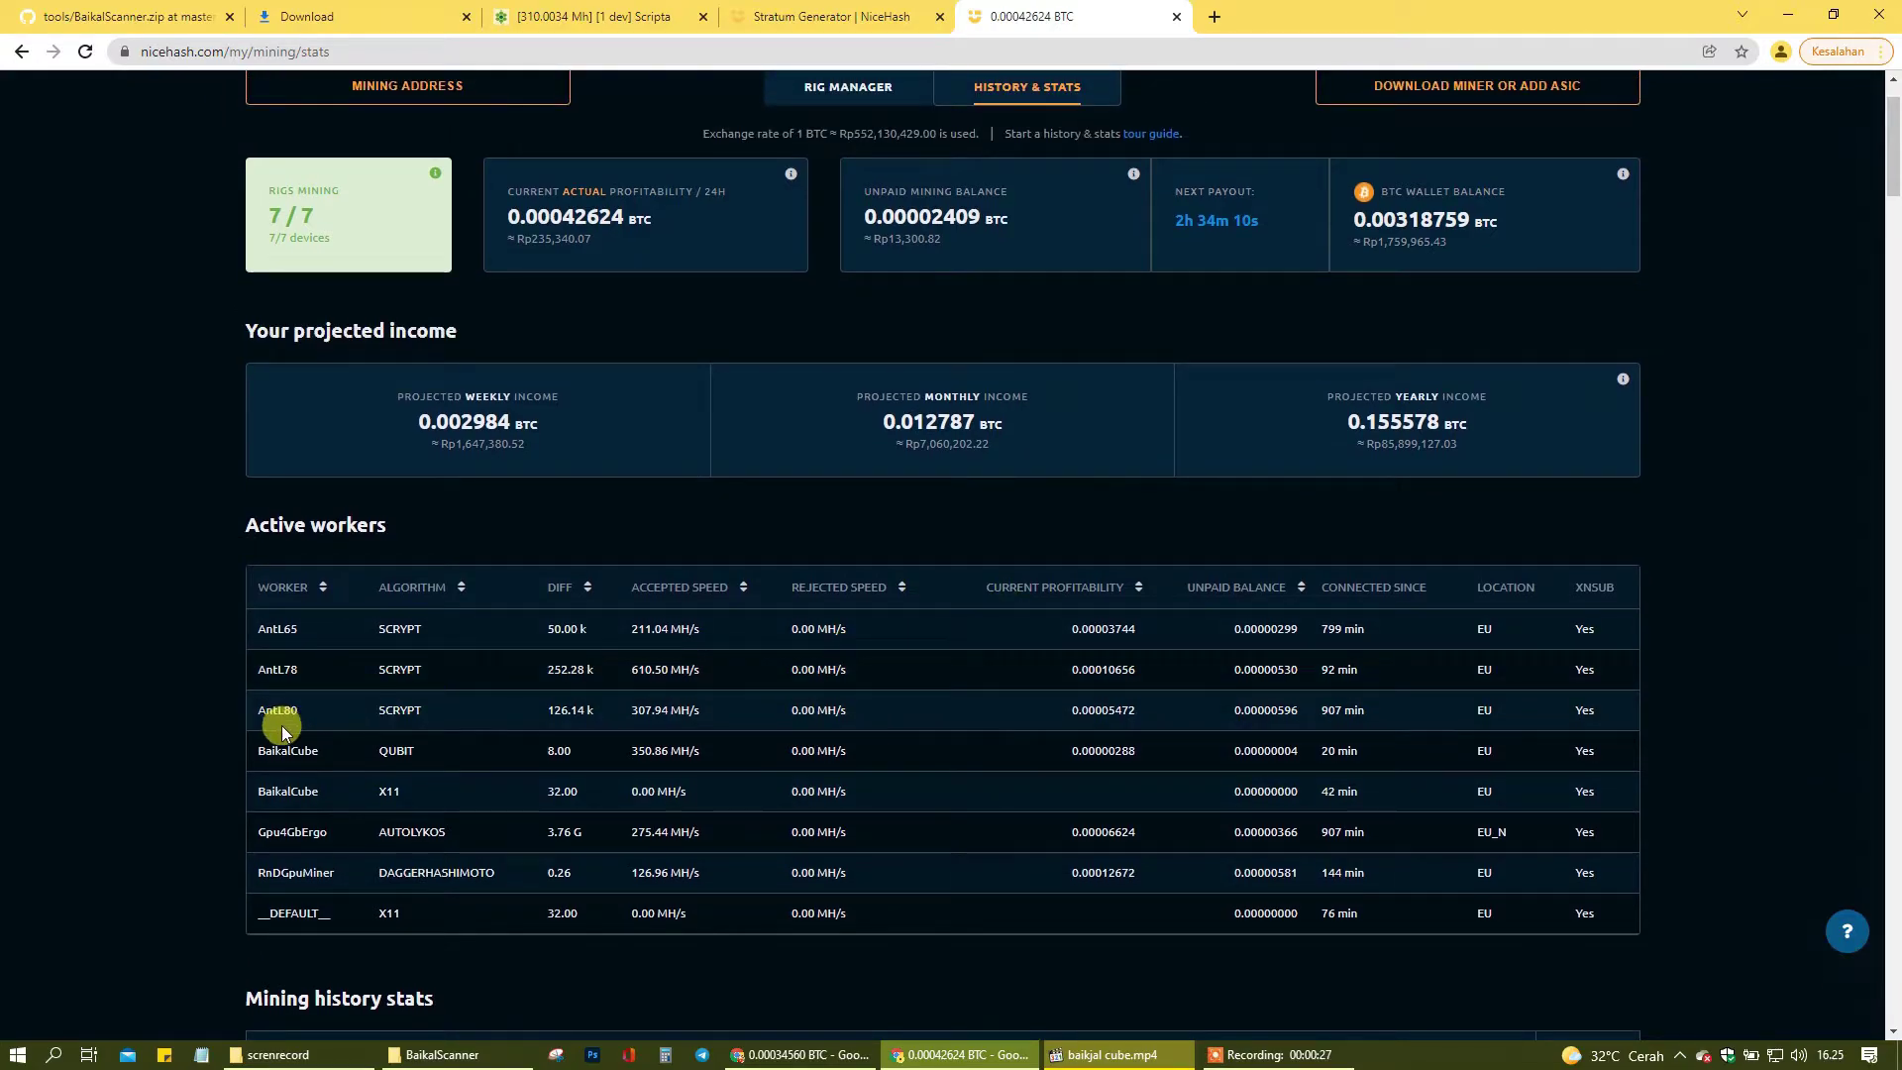
{"action": "left_click_drag", "start_coordinate": [252, 750], "coordinate": [922, 757]}
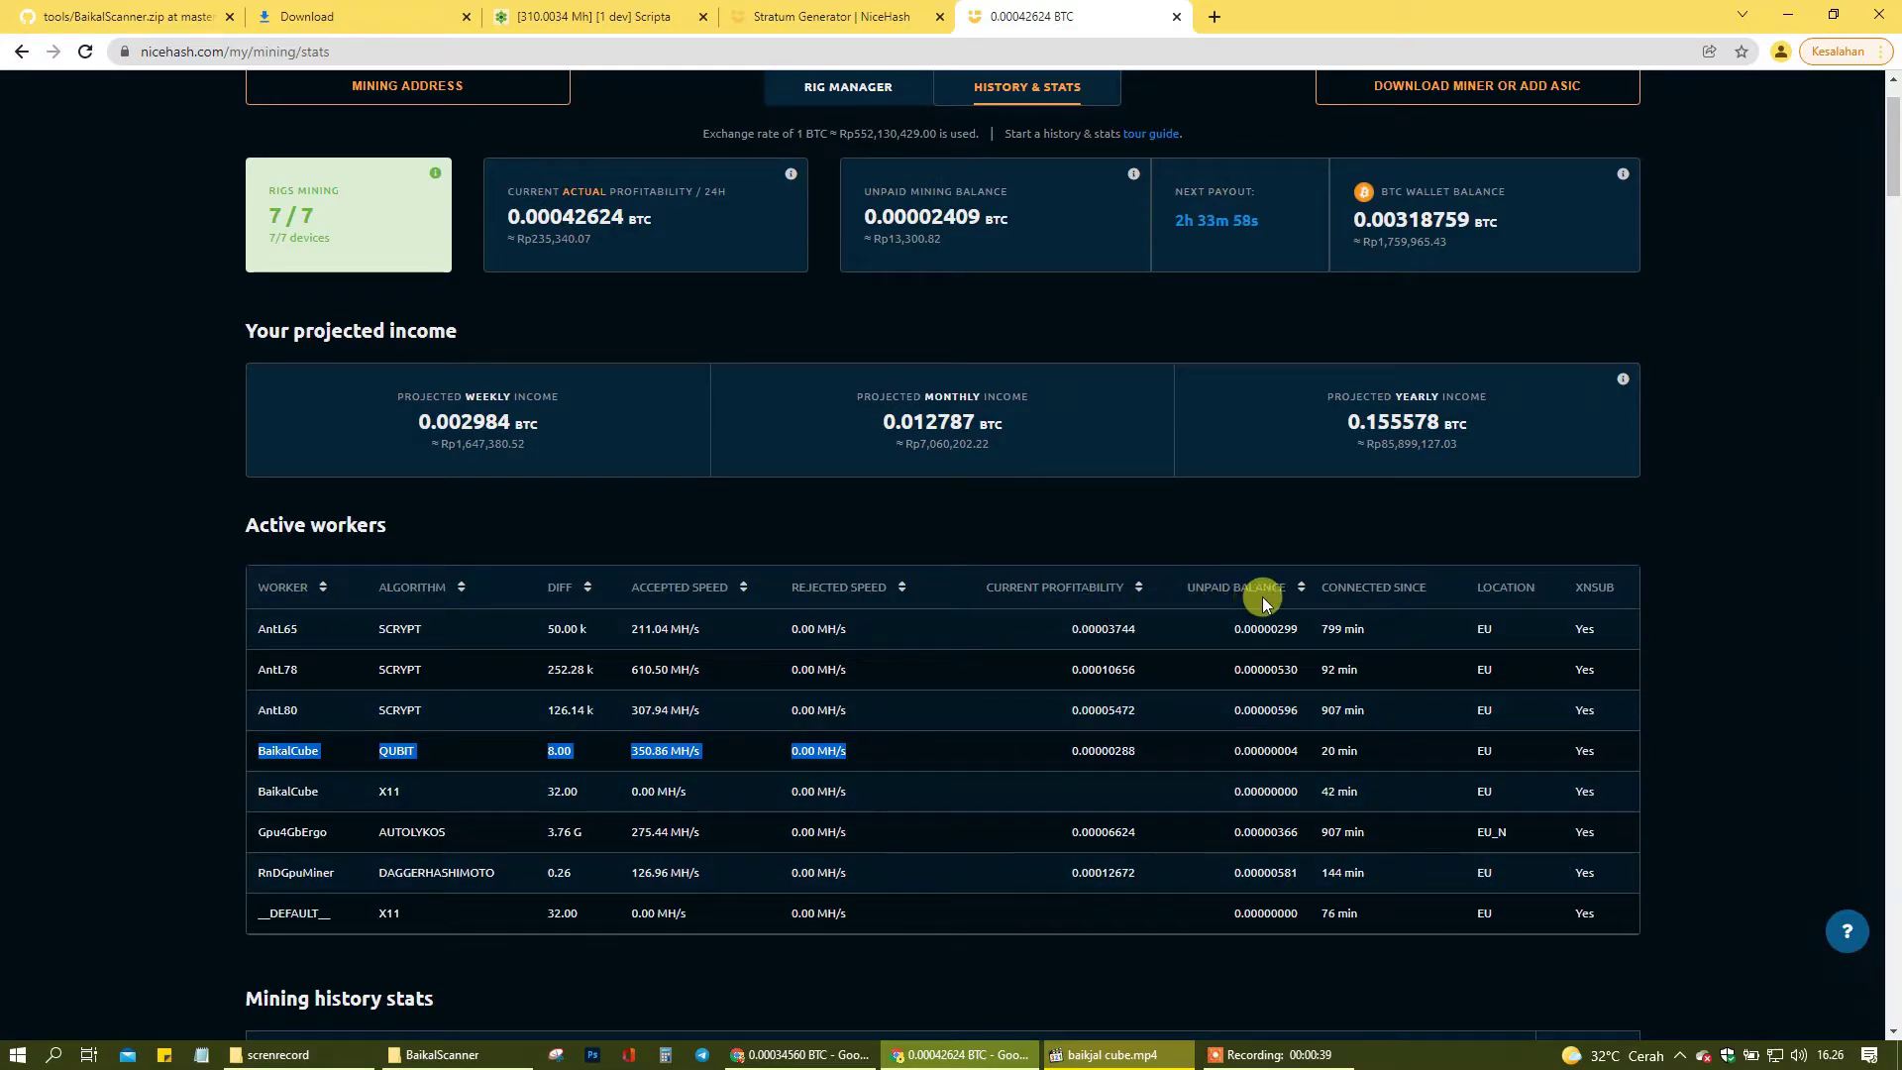
{"action": "left_click", "coordinate": [1250, 1054]}
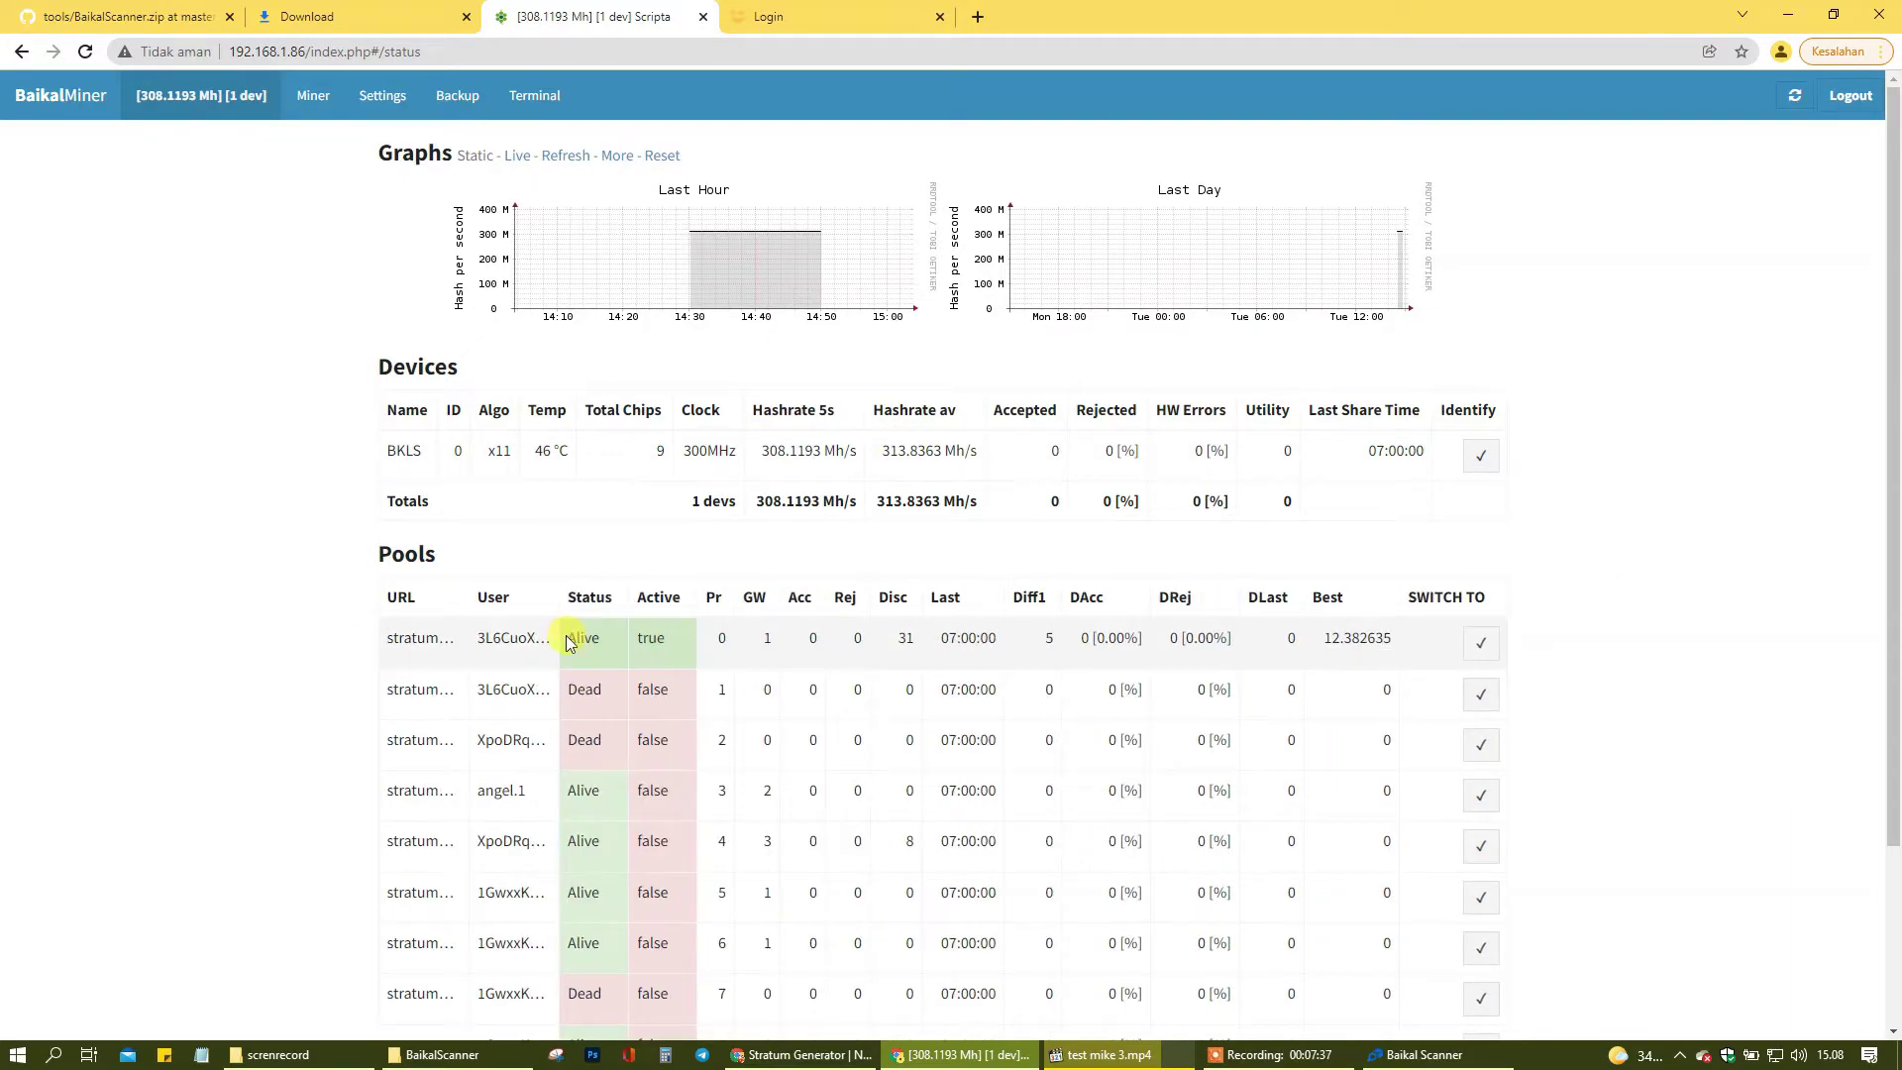
- Go to the Miner pools configuration page from the top navigation
{"action": "left_click", "coordinate": [313, 95]}
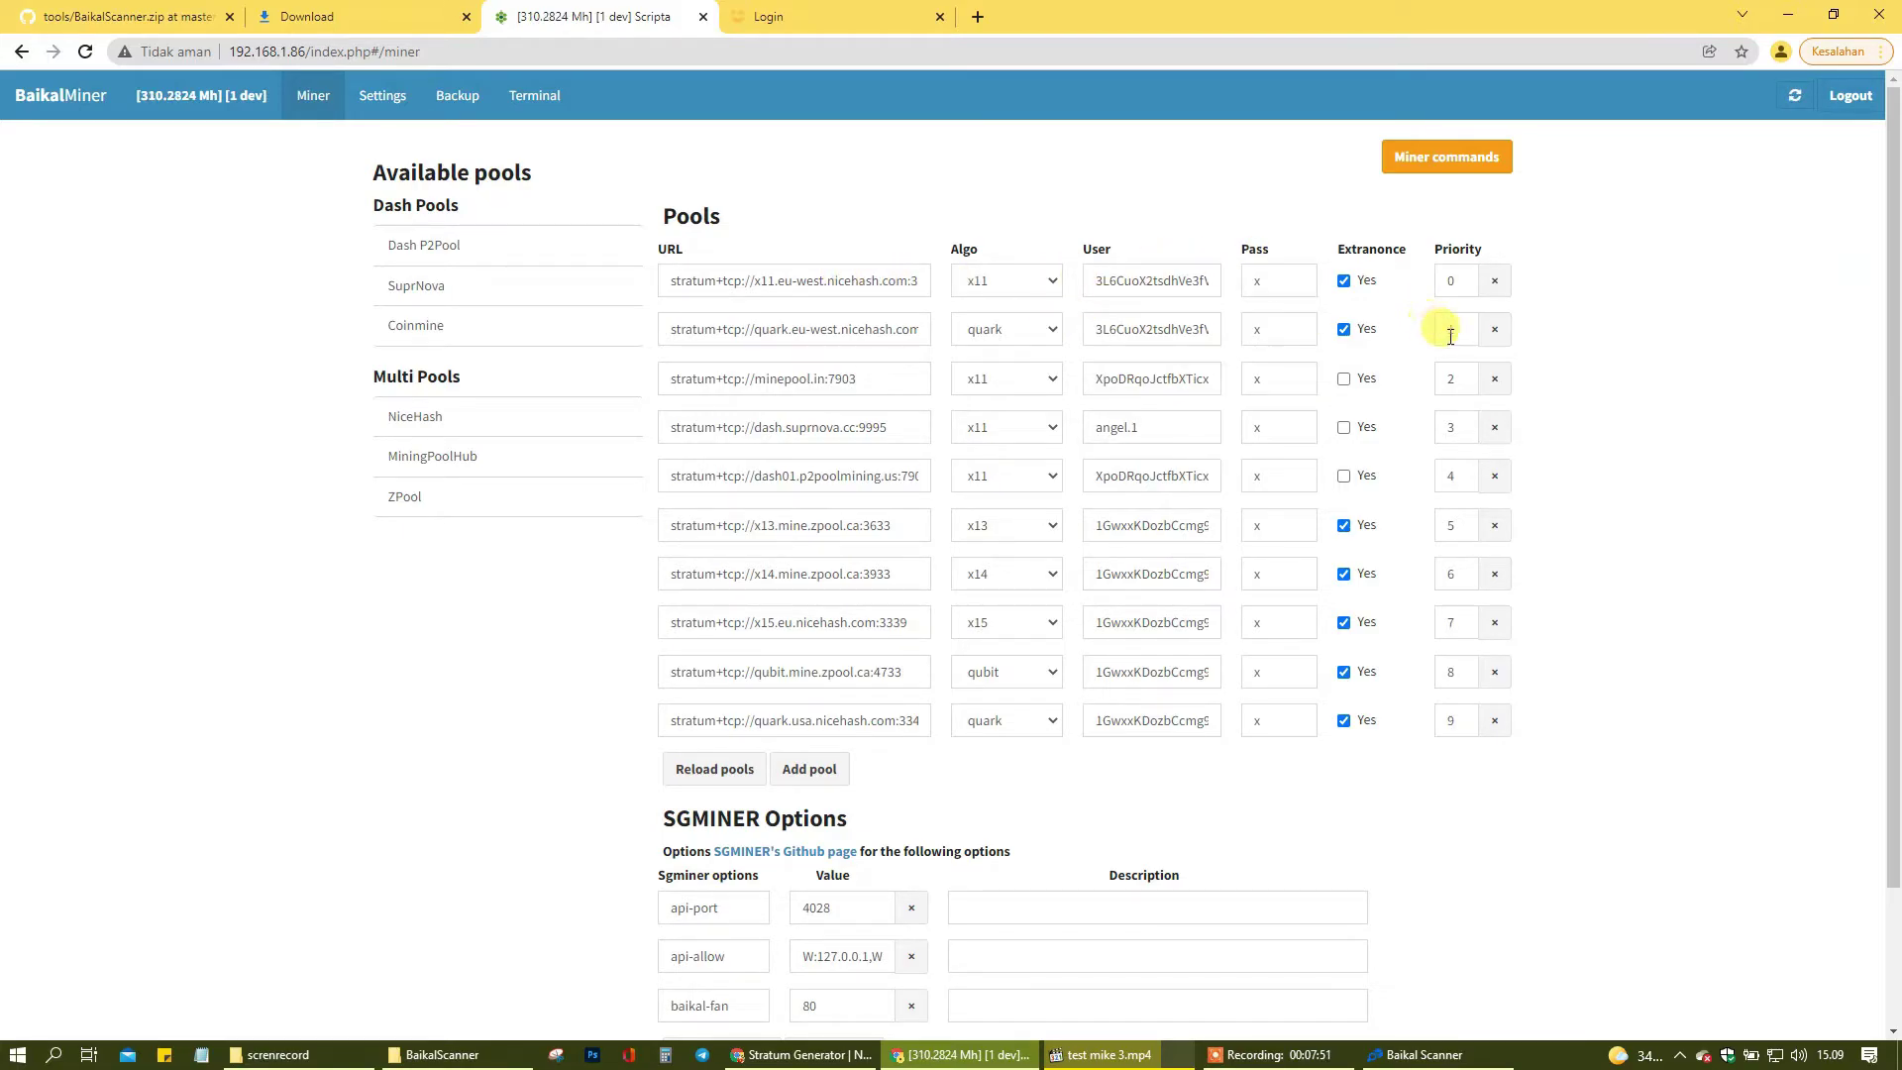
{"action": "scroll", "coordinate": [949, 660], "scroll_direction": "down", "scroll_amount": 1}
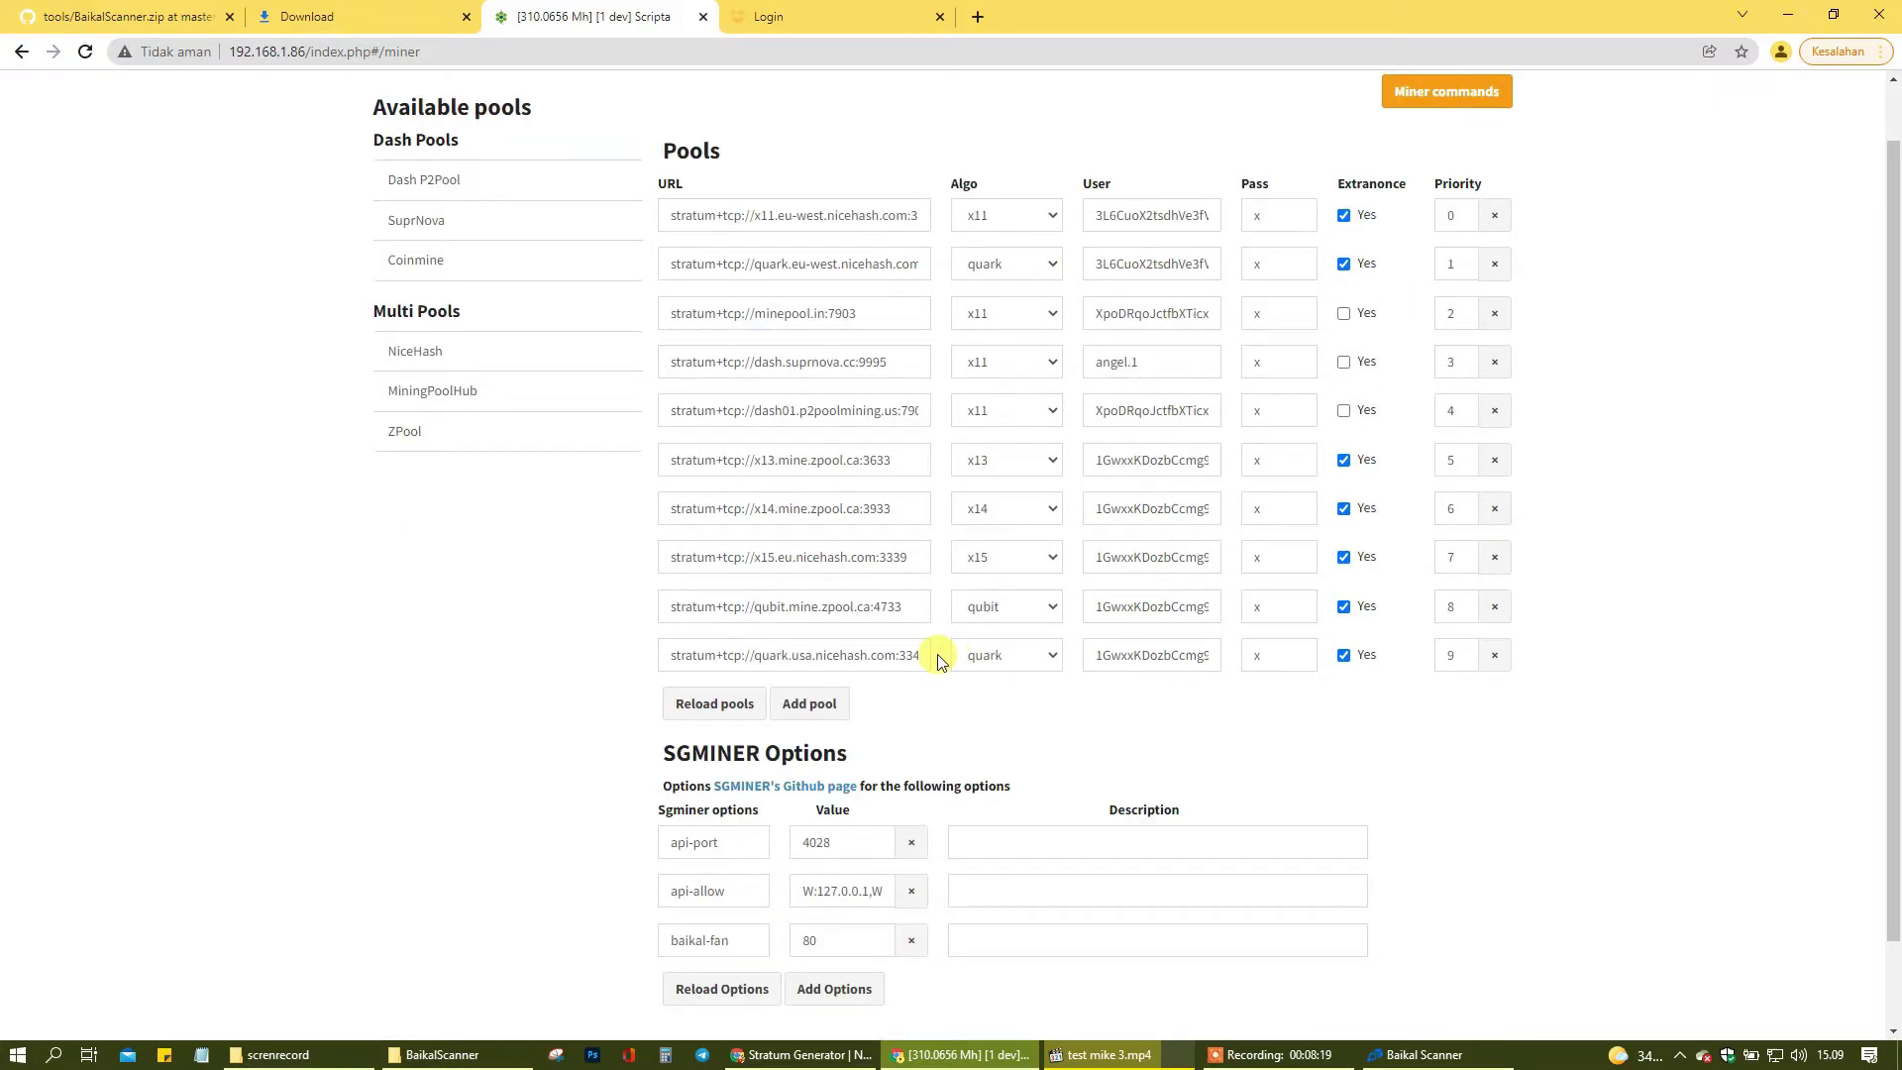
{"action": "left_click", "coordinate": [807, 704]}
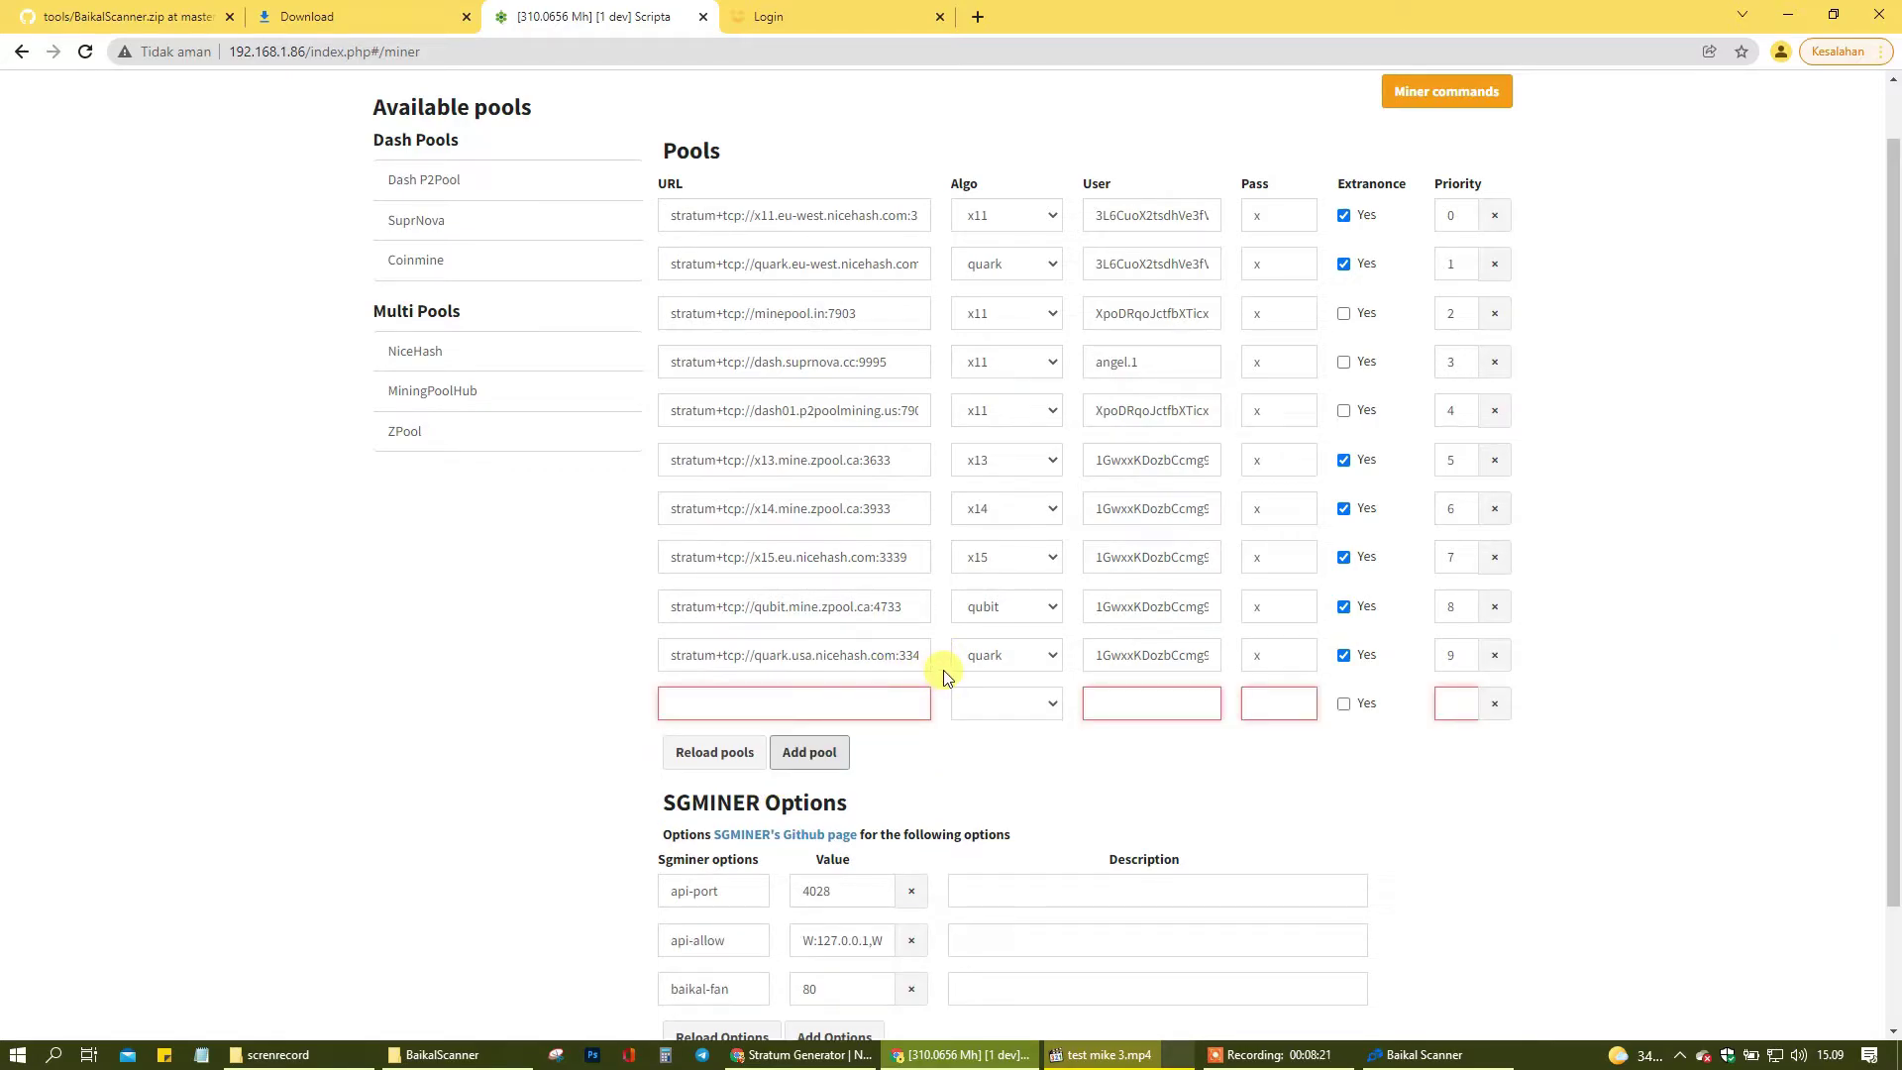
{"action": "left_click", "coordinate": [1495, 703]}
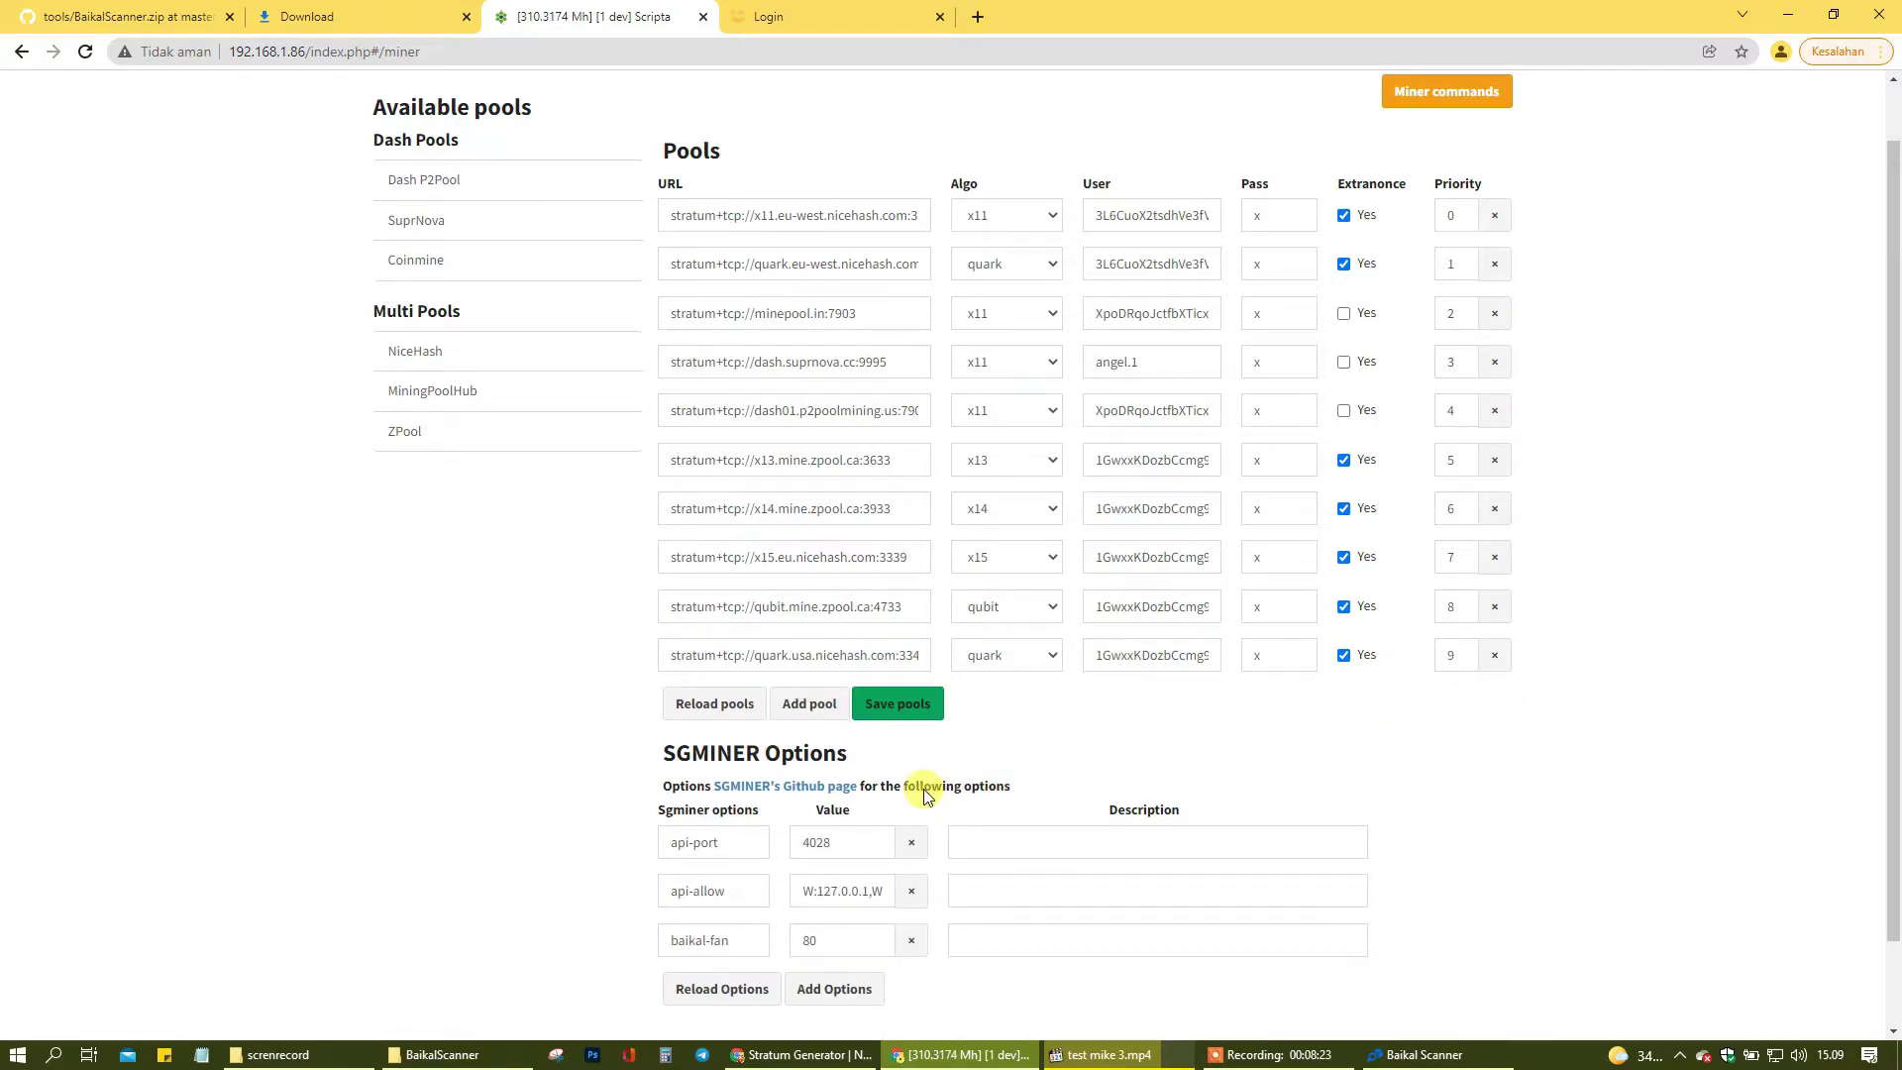
{"action": "scroll", "coordinate": [926, 796], "scroll_direction": "down", "scroll_amount": 1}
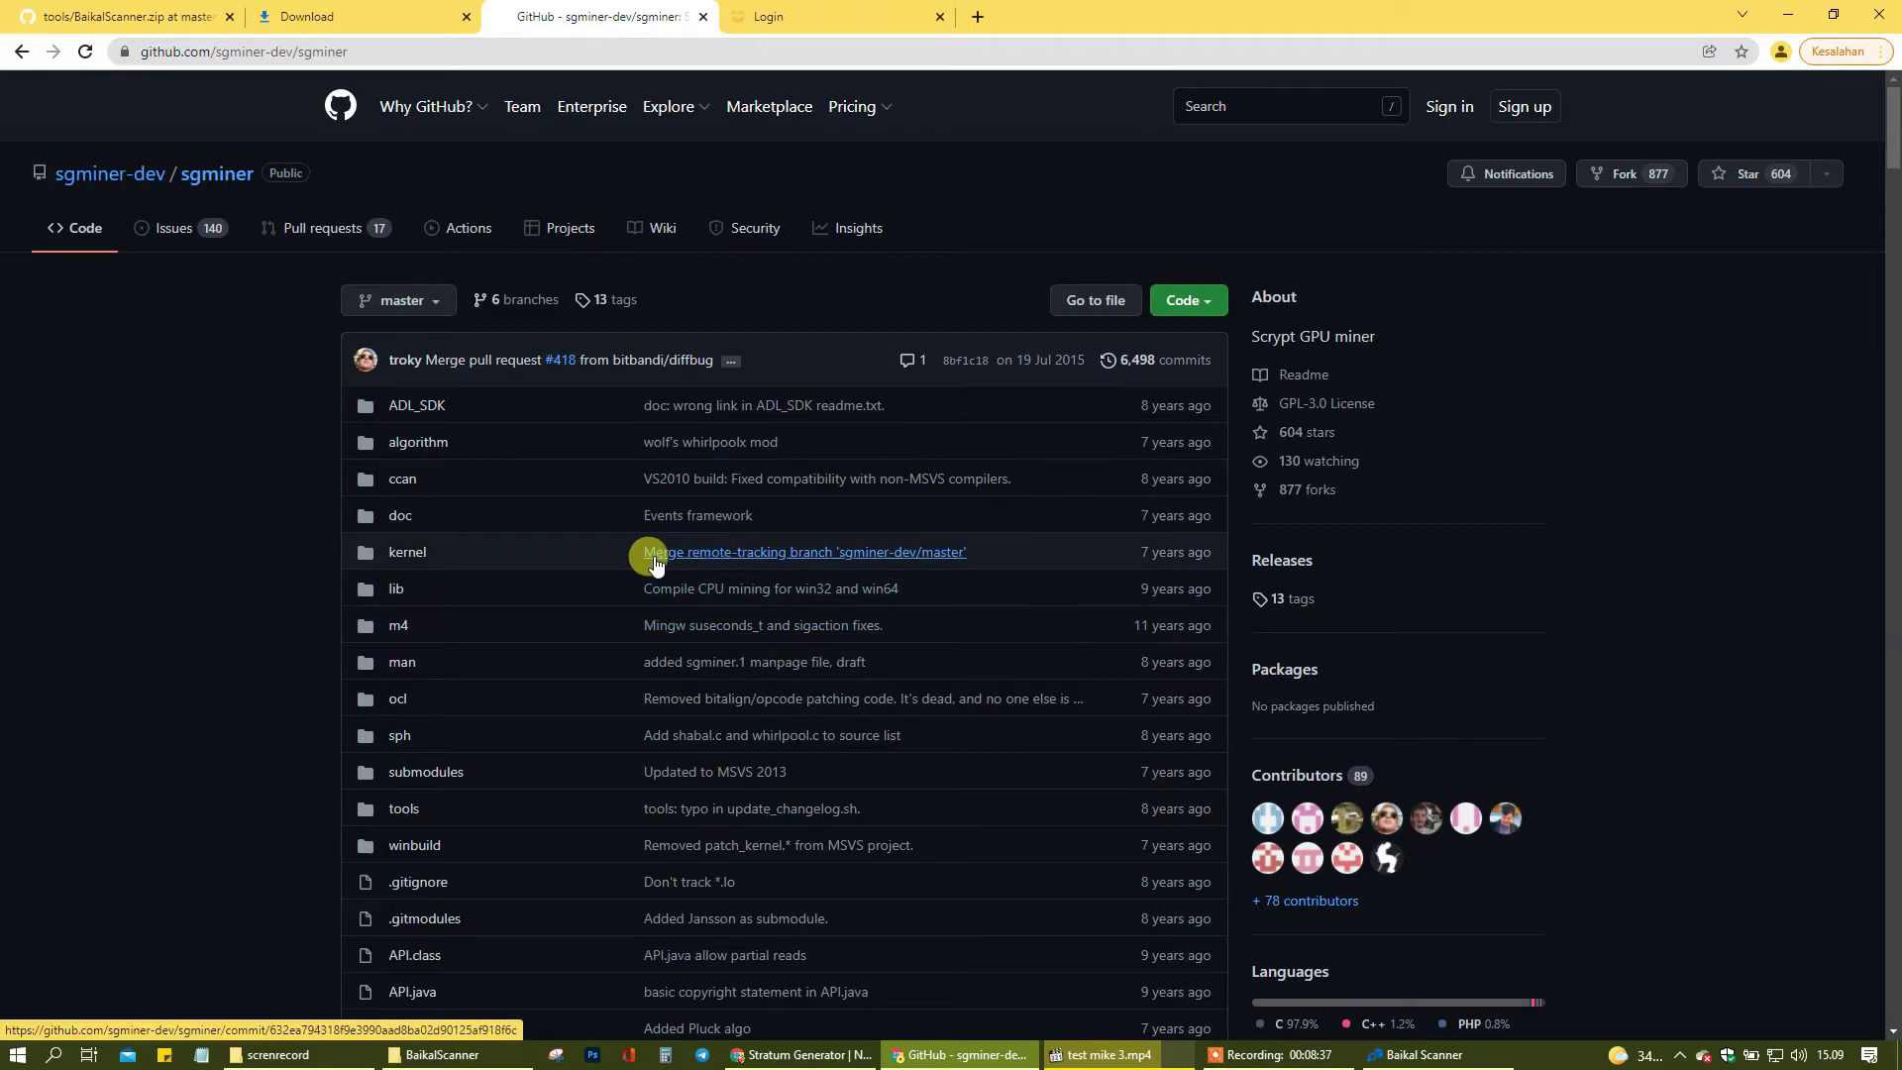
- Return from the sgminer GitHub repository to BaikalMiner's pools page
{"action": "left_click", "coordinate": [22, 51]}
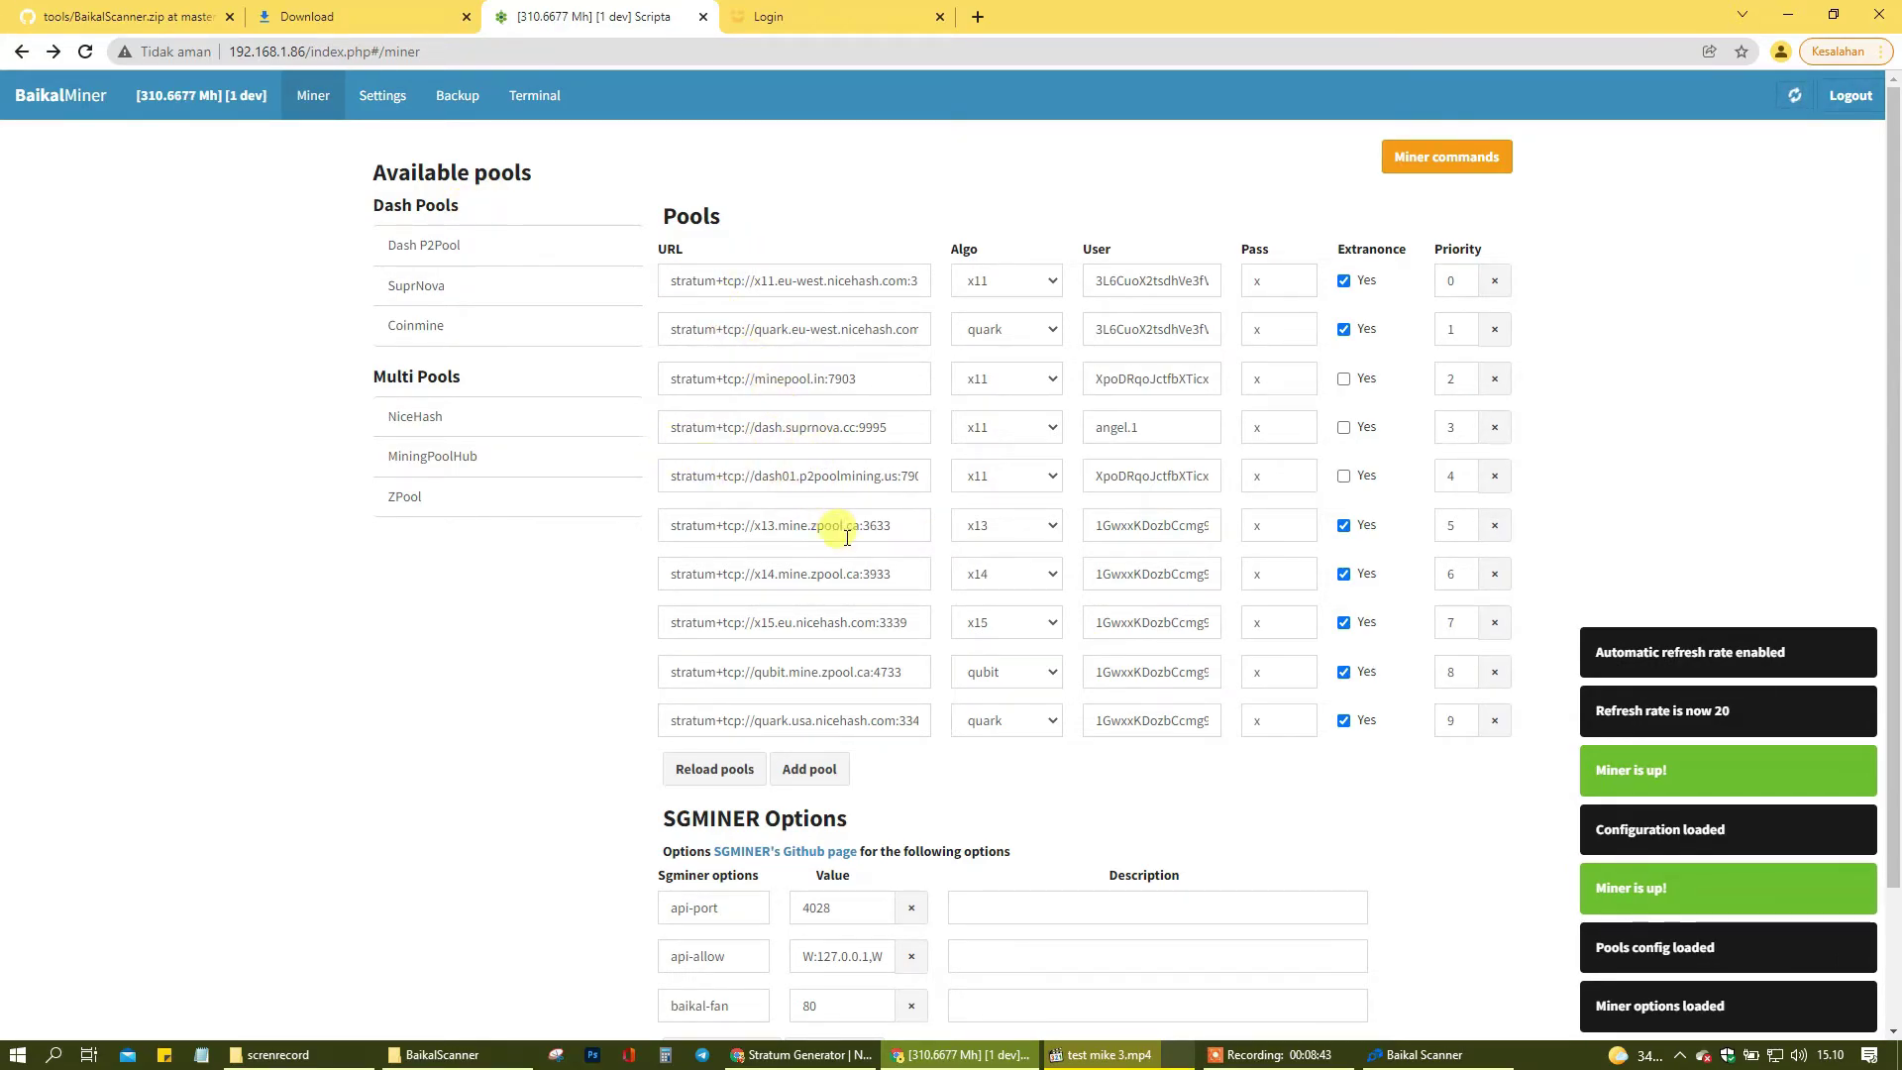
- Open Settings and browse the timezone list without changing anything
{"action": "scroll", "coordinate": [849, 522], "scroll_direction": "down", "scroll_amount": 2}
{"action": "scroll", "coordinate": [871, 564], "scroll_direction": "up", "scroll_amount": 2}
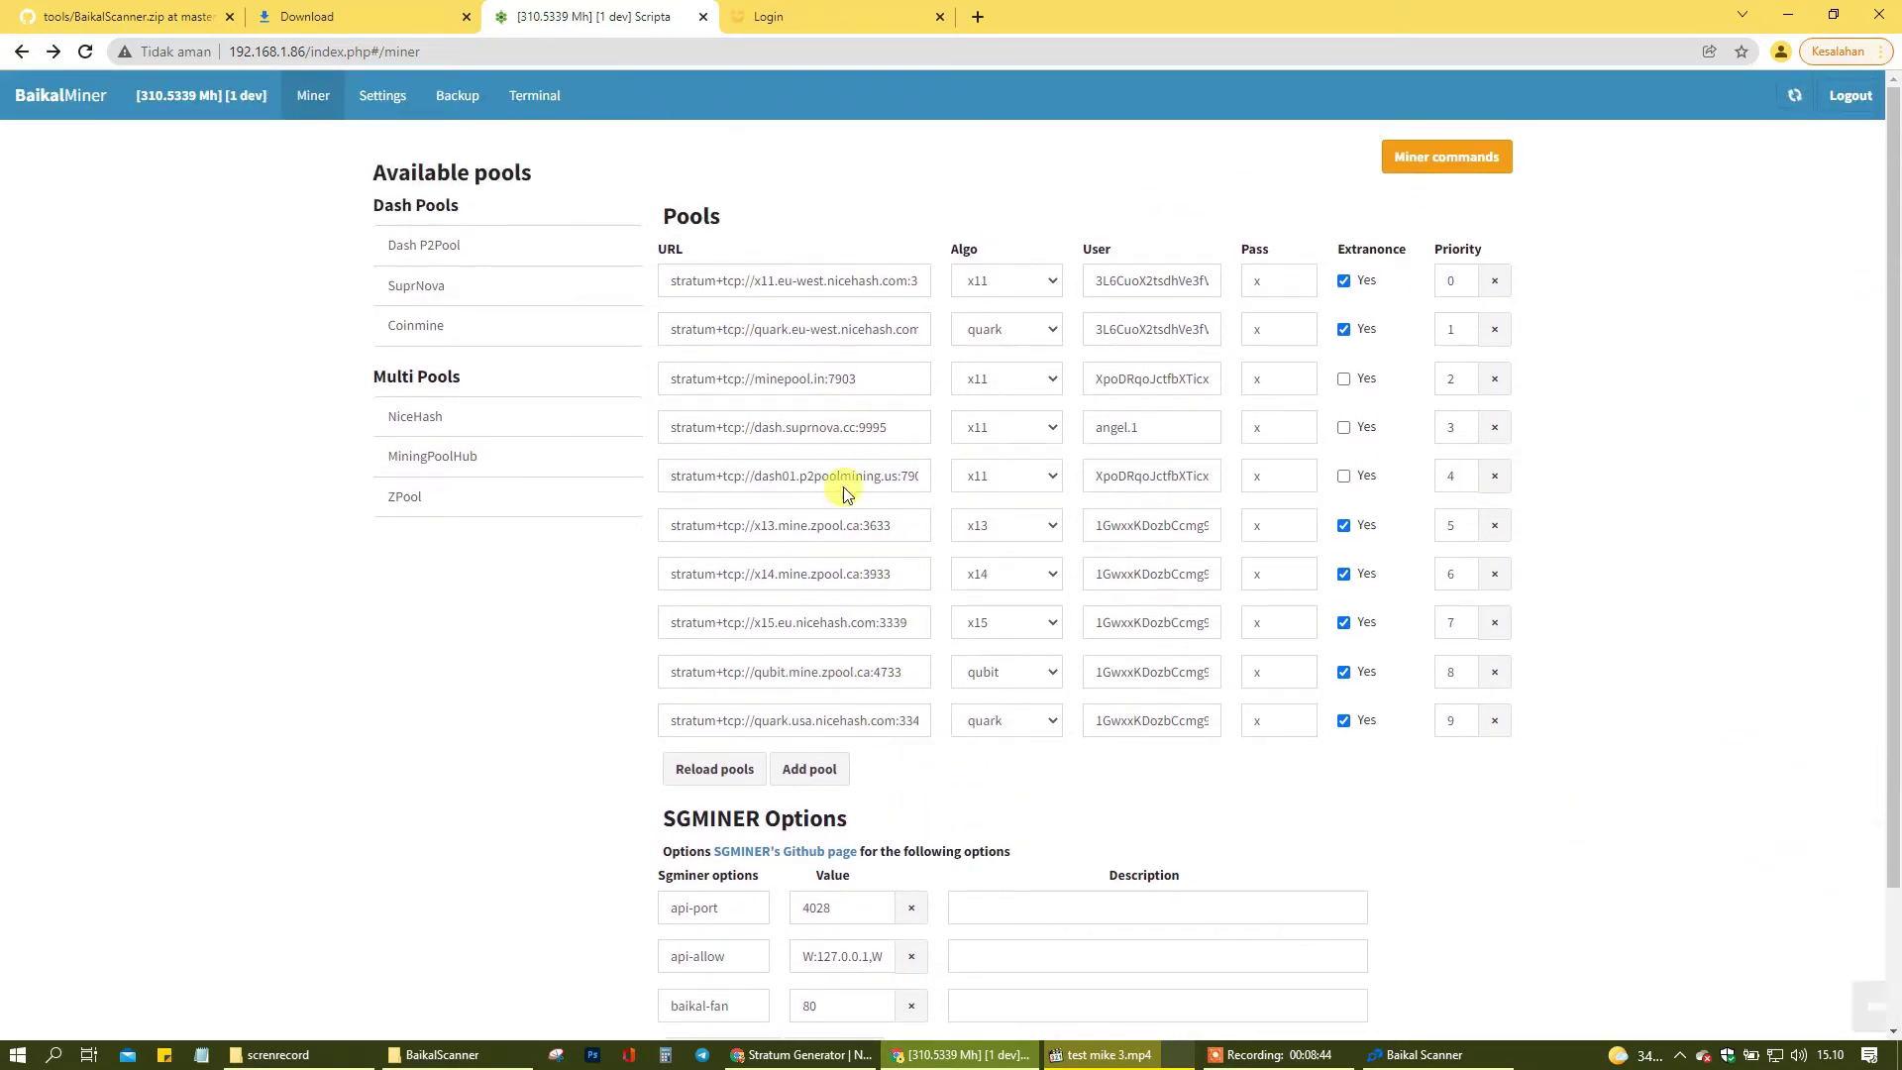
{"action": "left_click", "coordinate": [388, 91]}
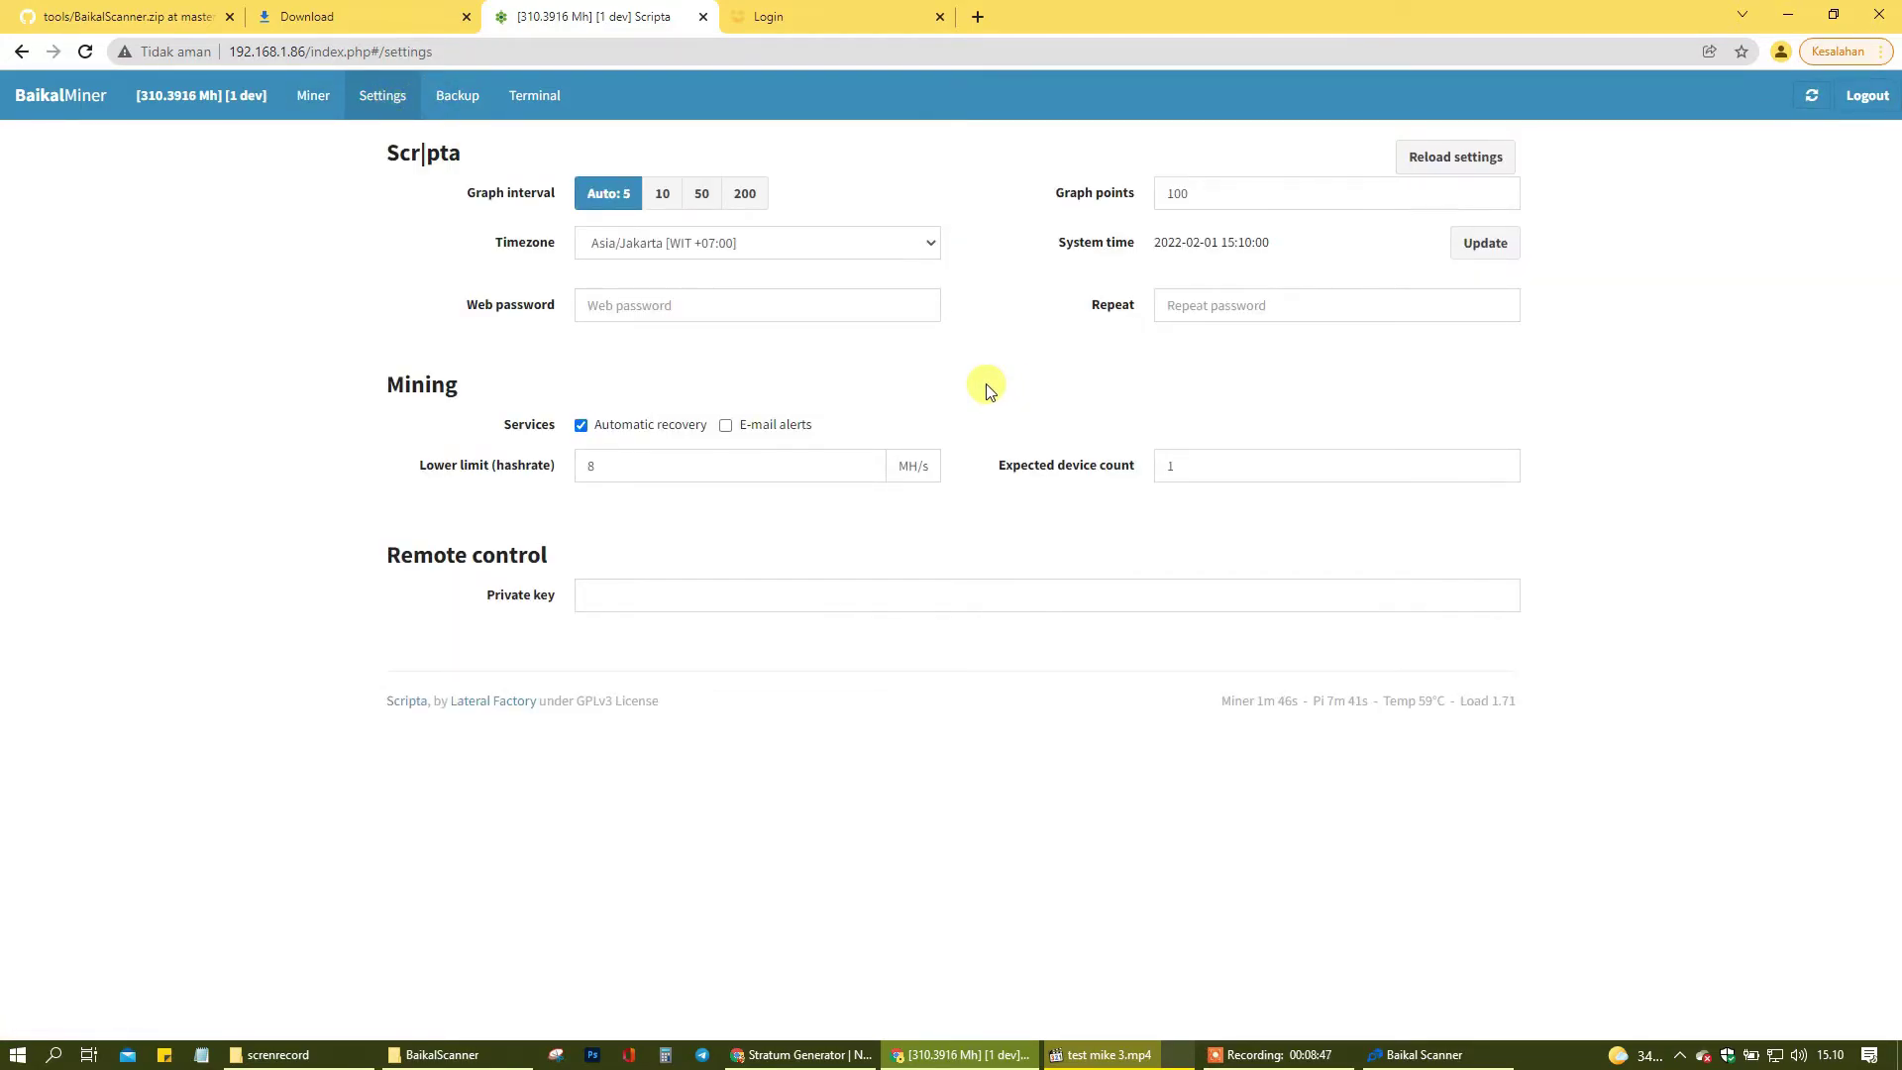
{"action": "left_click", "coordinate": [743, 245]}
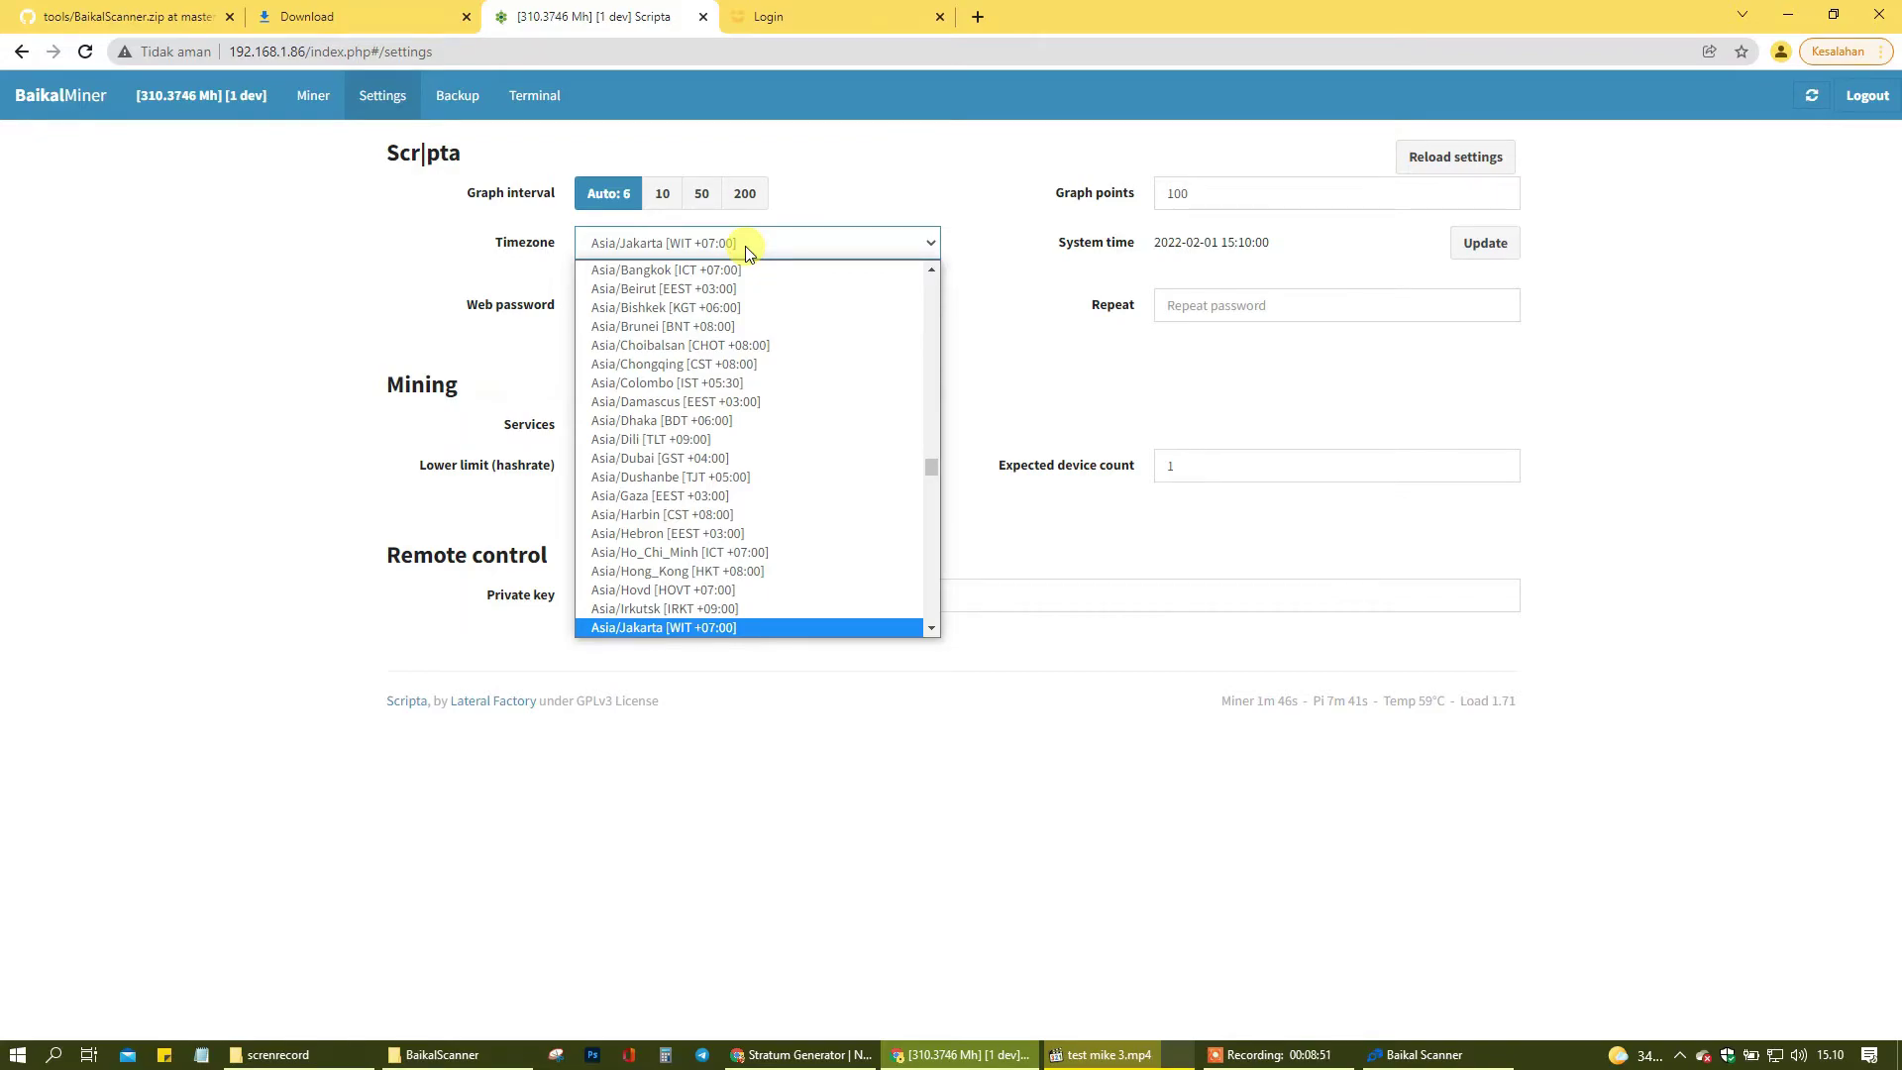
{"action": "scroll", "coordinate": [939, 383], "scroll_direction": "up", "scroll_amount": 1}
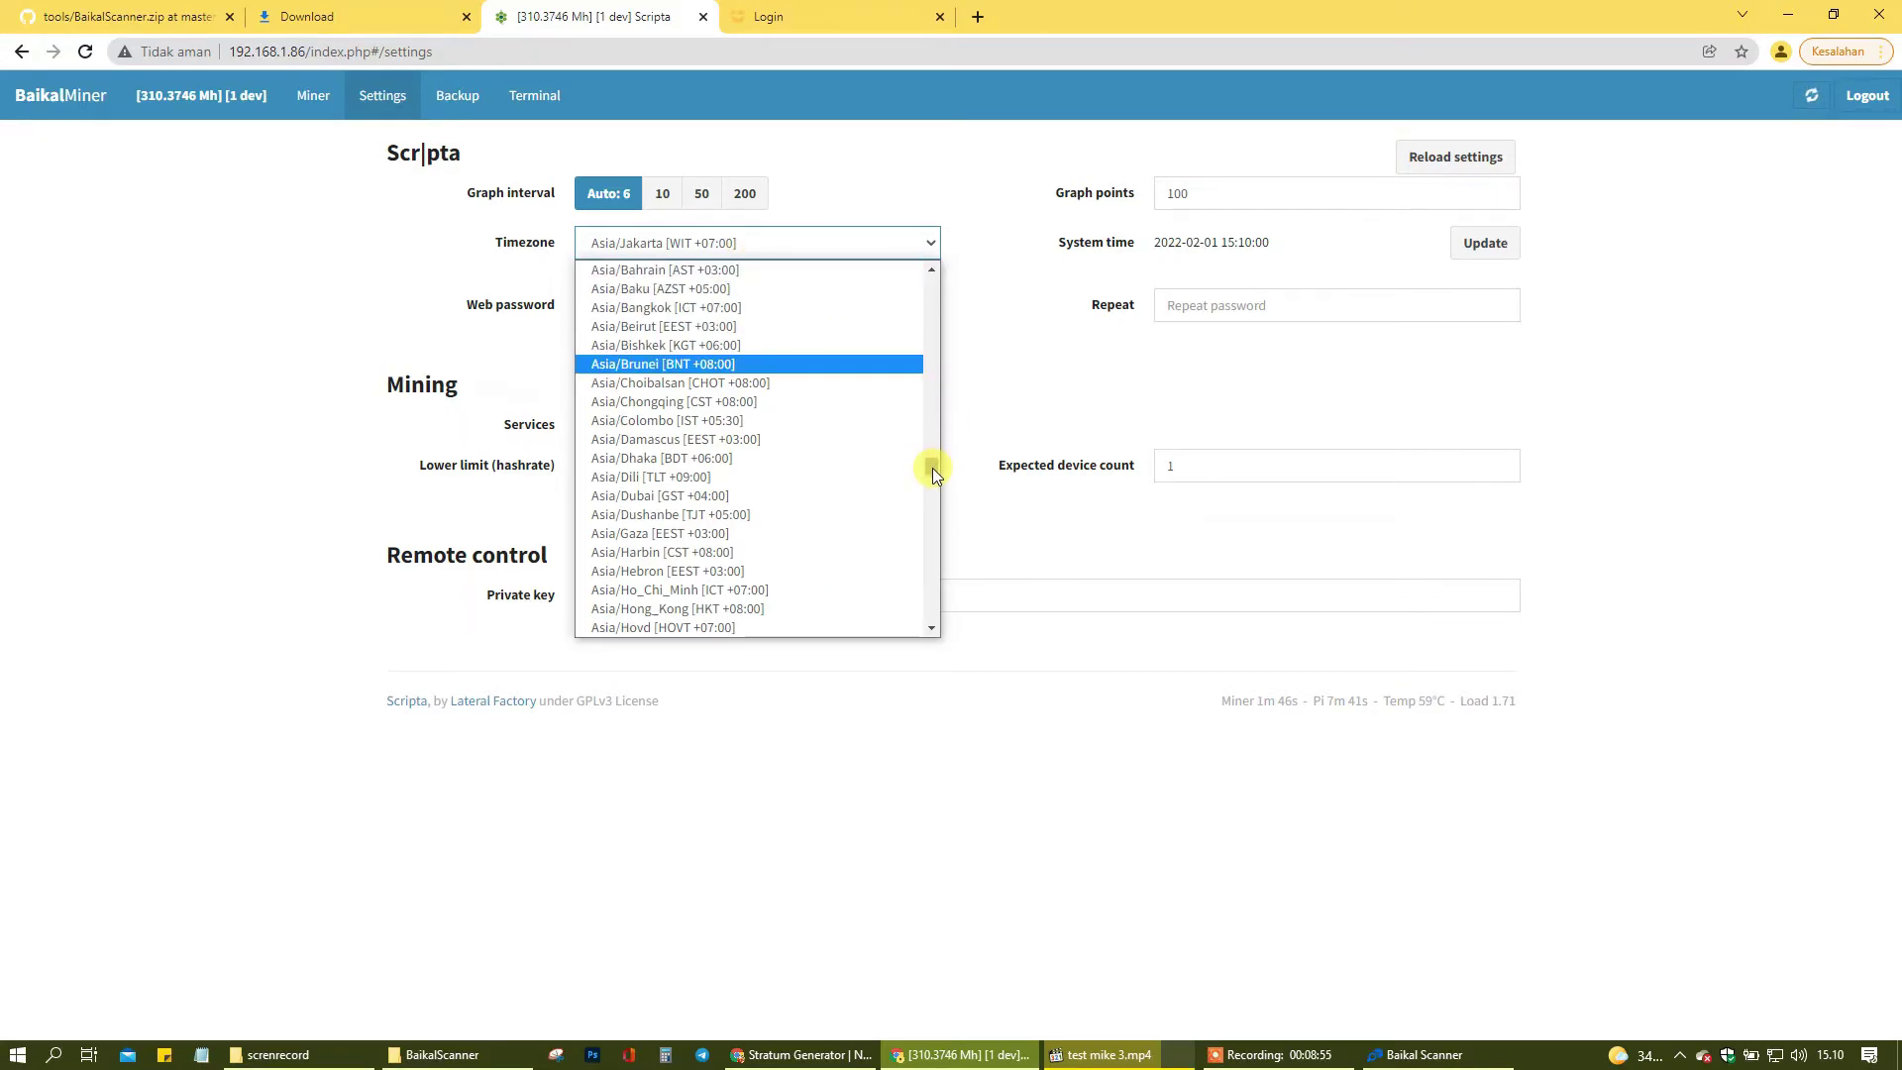
{"action": "left_click_drag", "start_coordinate": [931, 468], "coordinate": [949, 270]}
{"action": "scroll", "coordinate": [764, 381], "scroll_direction": "down", "scroll_amount": 6}
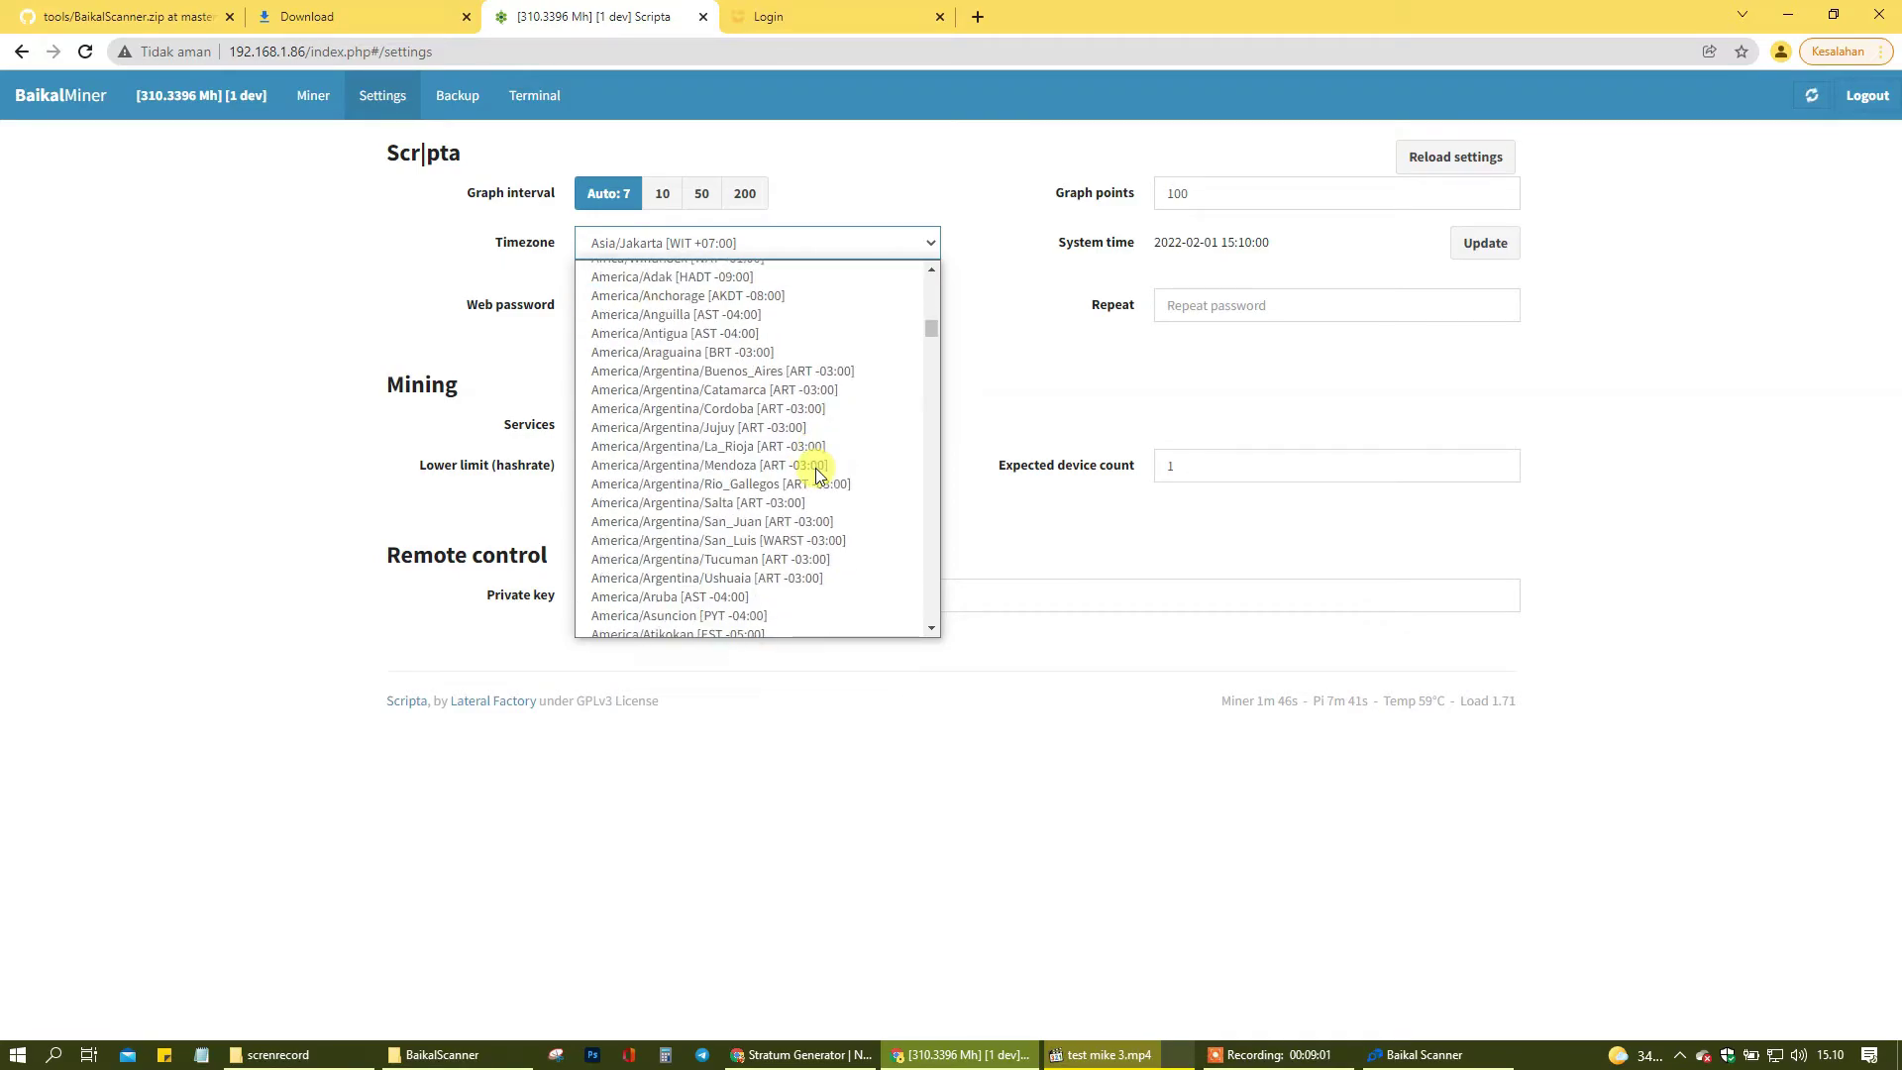
{"action": "scroll", "coordinate": [818, 475], "scroll_direction": "down", "scroll_amount": 6}
{"action": "scroll", "coordinate": [818, 480], "scroll_direction": "down", "scroll_amount": 5}
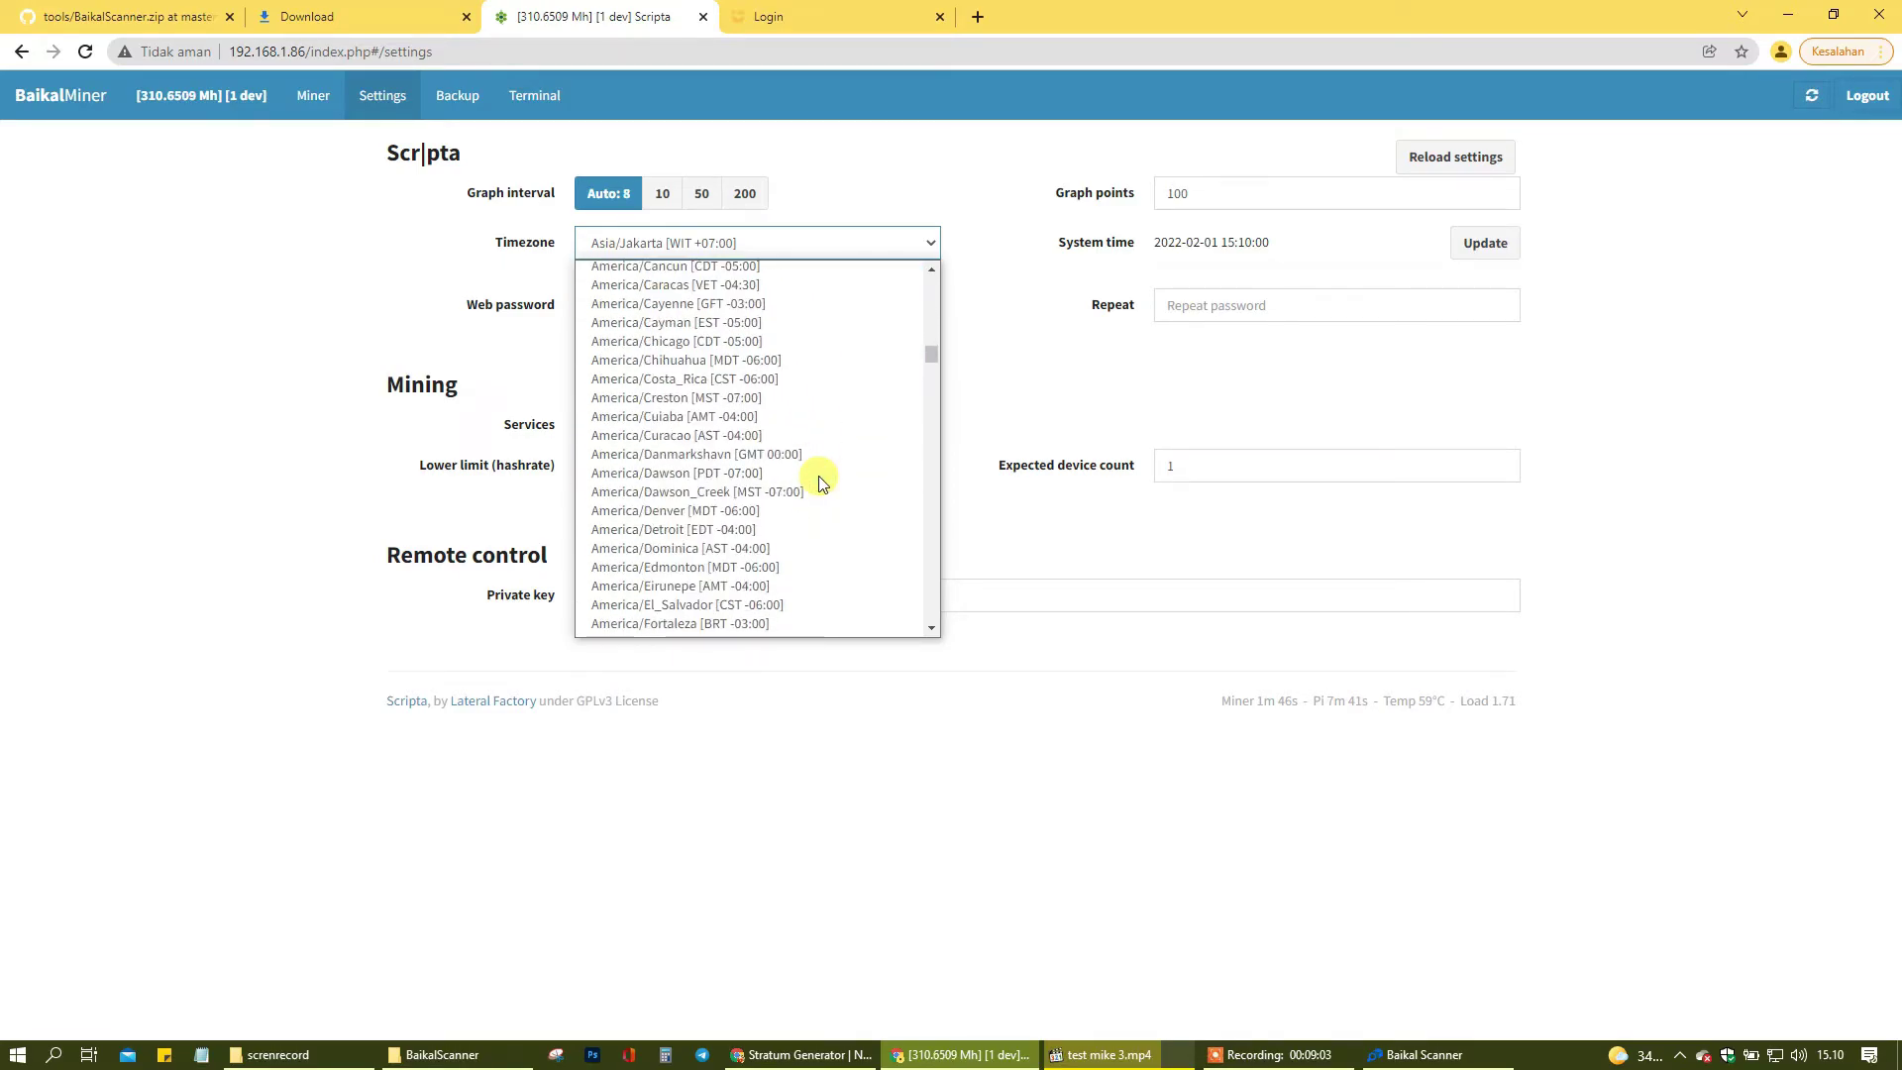
{"action": "scroll", "coordinate": [772, 509], "scroll_direction": "down", "scroll_amount": 4}
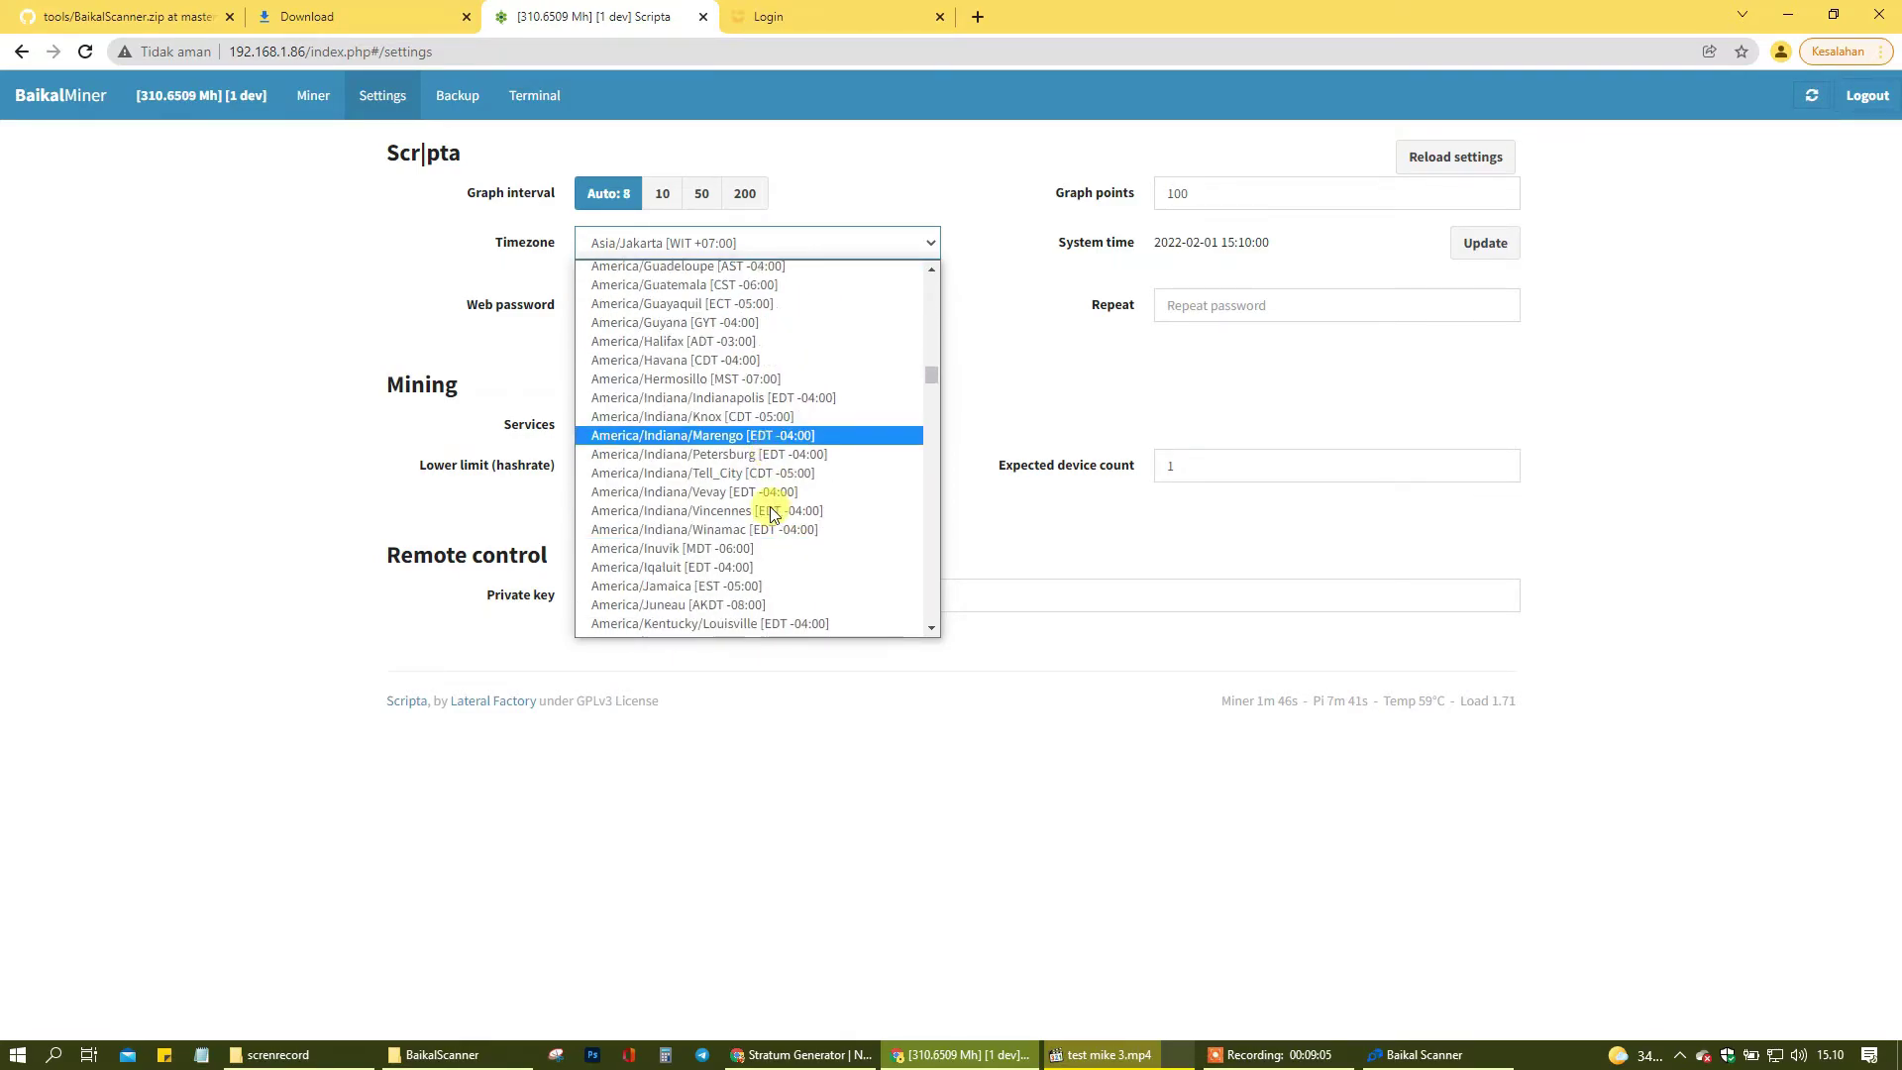
{"action": "scroll", "coordinate": [786, 512], "scroll_direction": "down", "scroll_amount": 4}
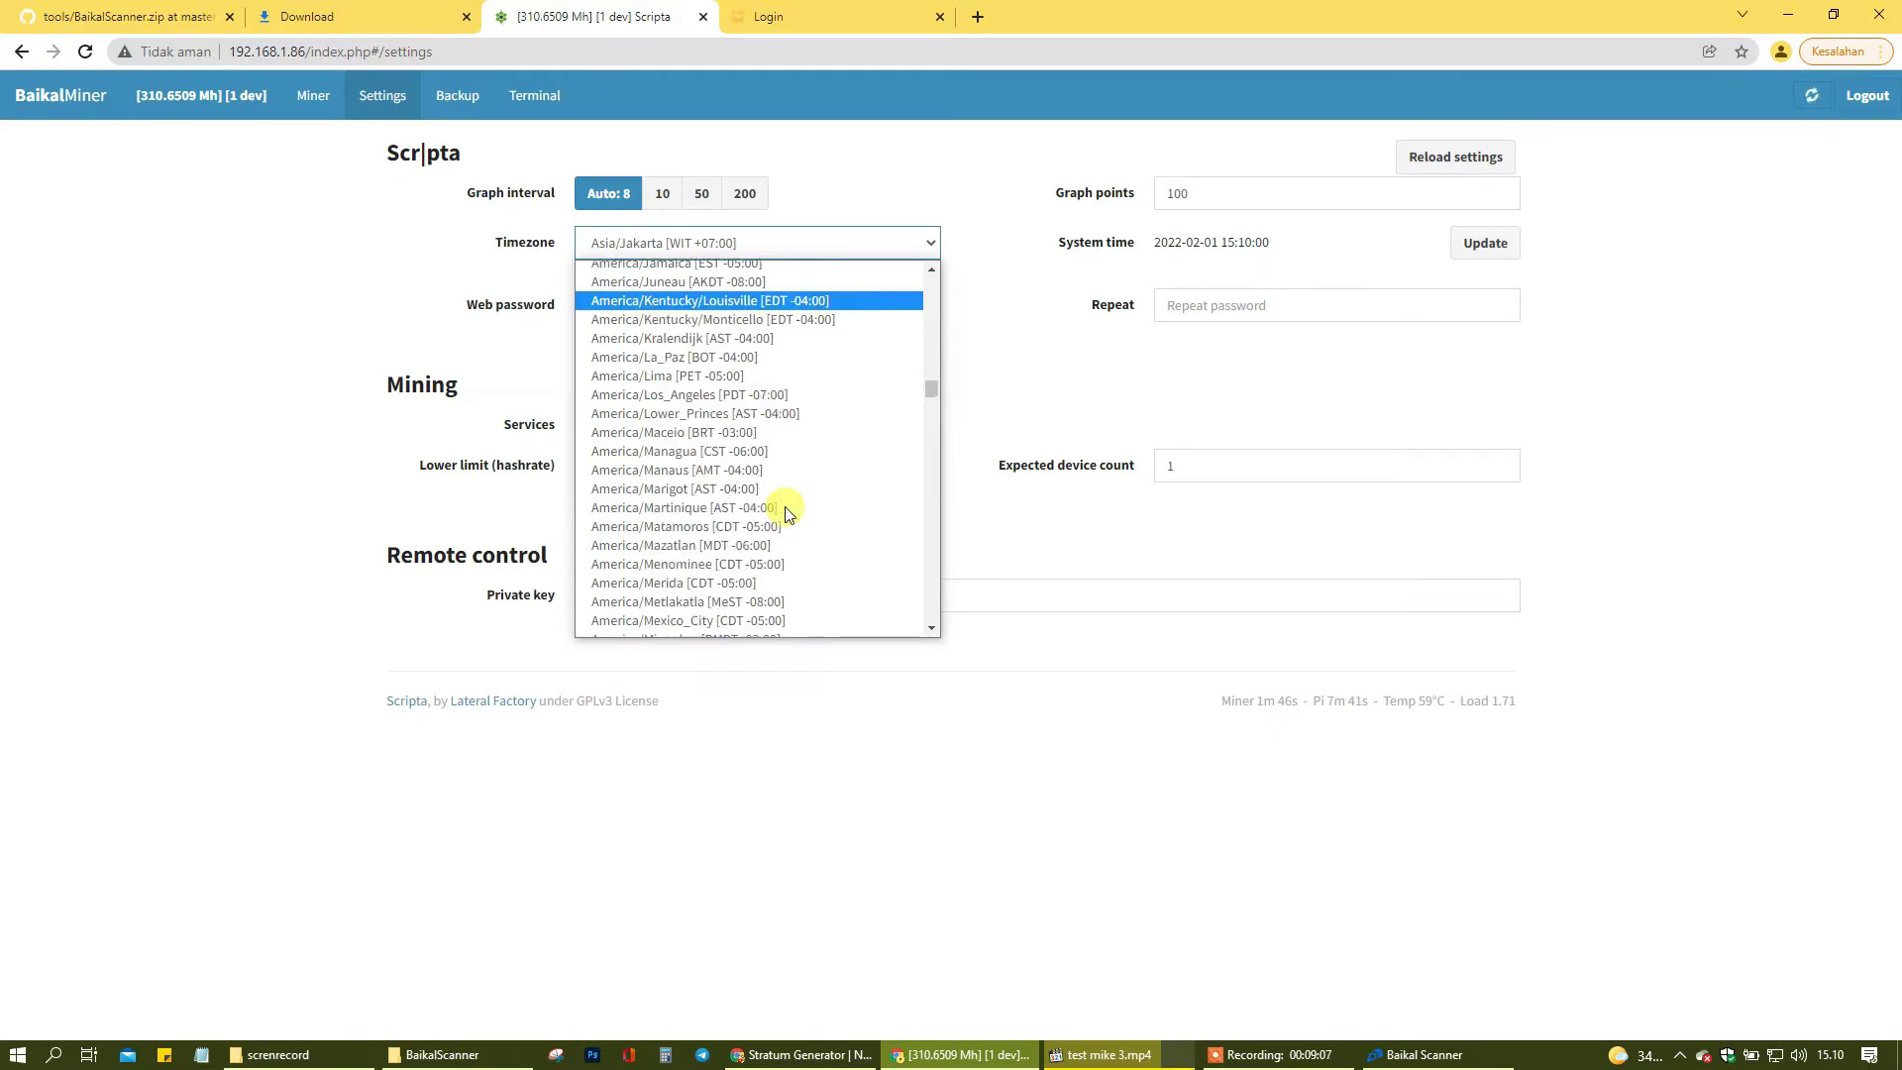
{"action": "scroll", "coordinate": [787, 512], "scroll_direction": "down", "scroll_amount": 10}
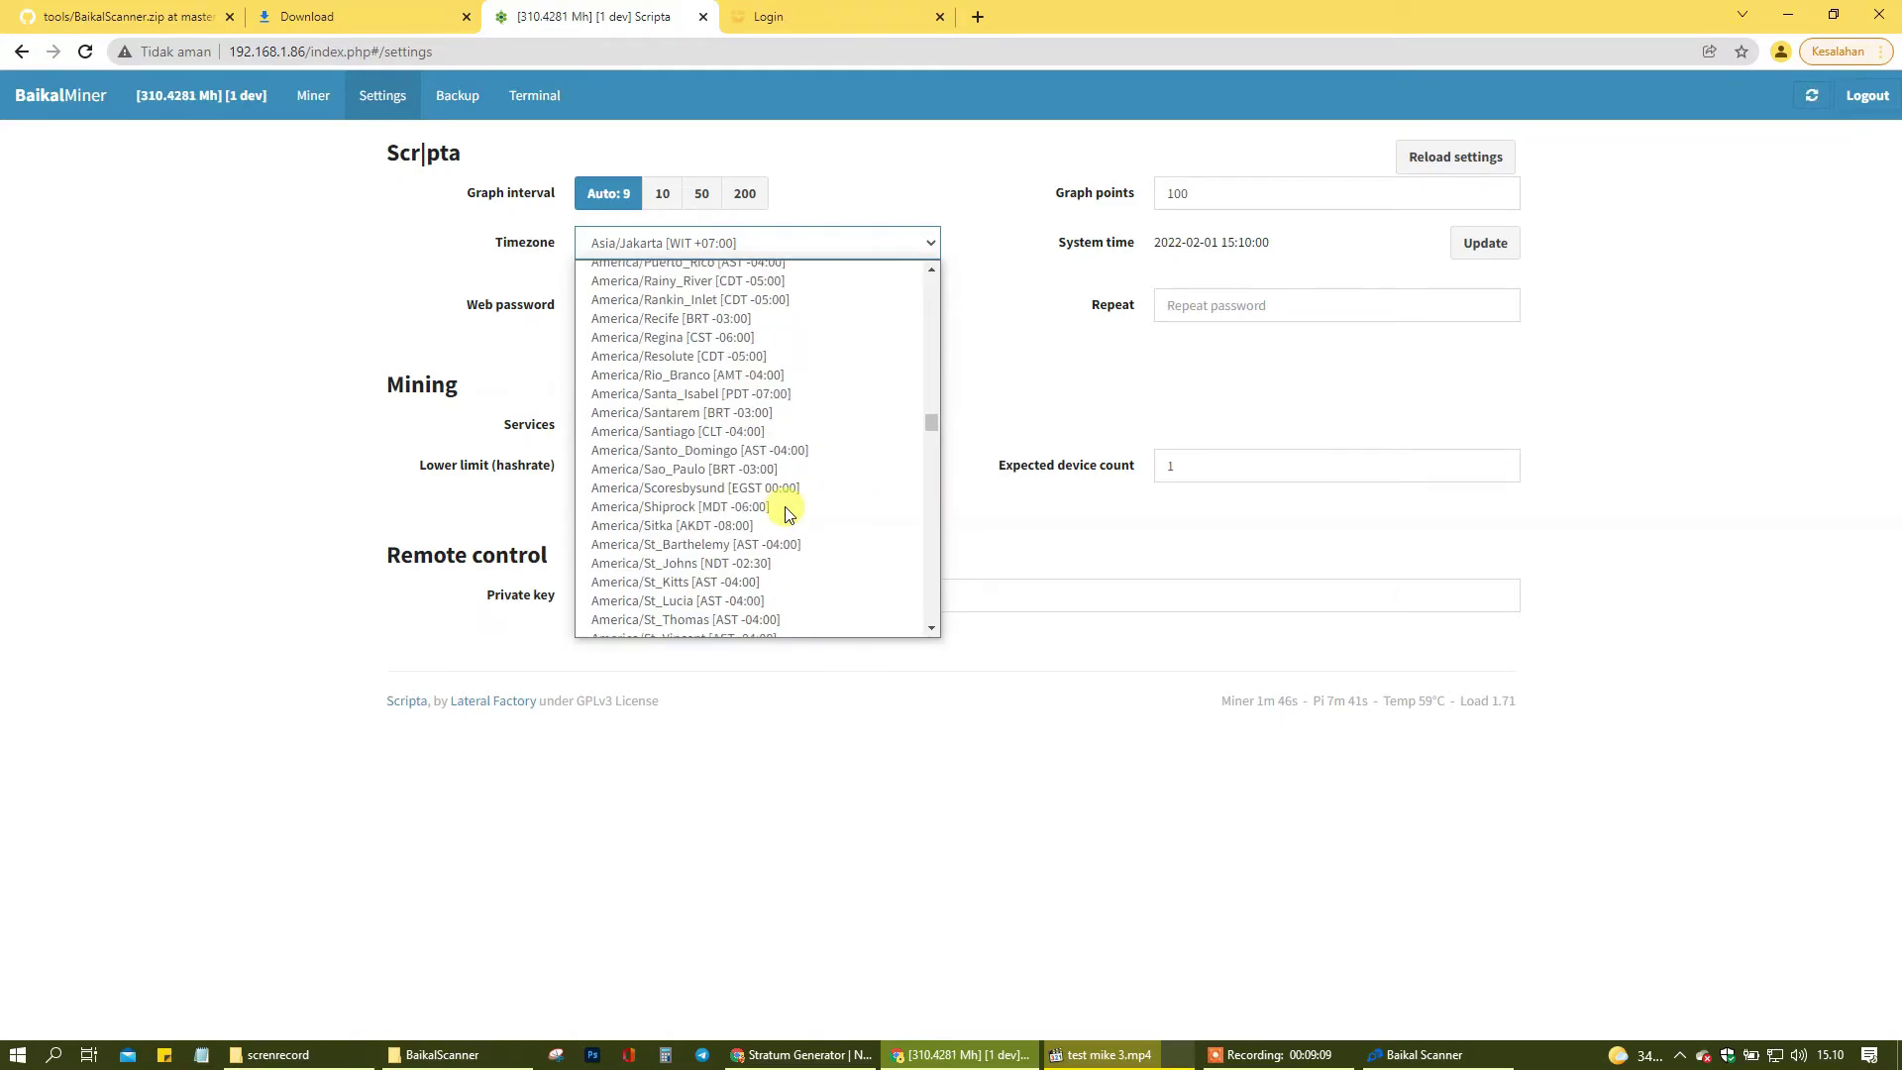
{"action": "scroll", "coordinate": [786, 510], "scroll_direction": "down", "scroll_amount": 10}
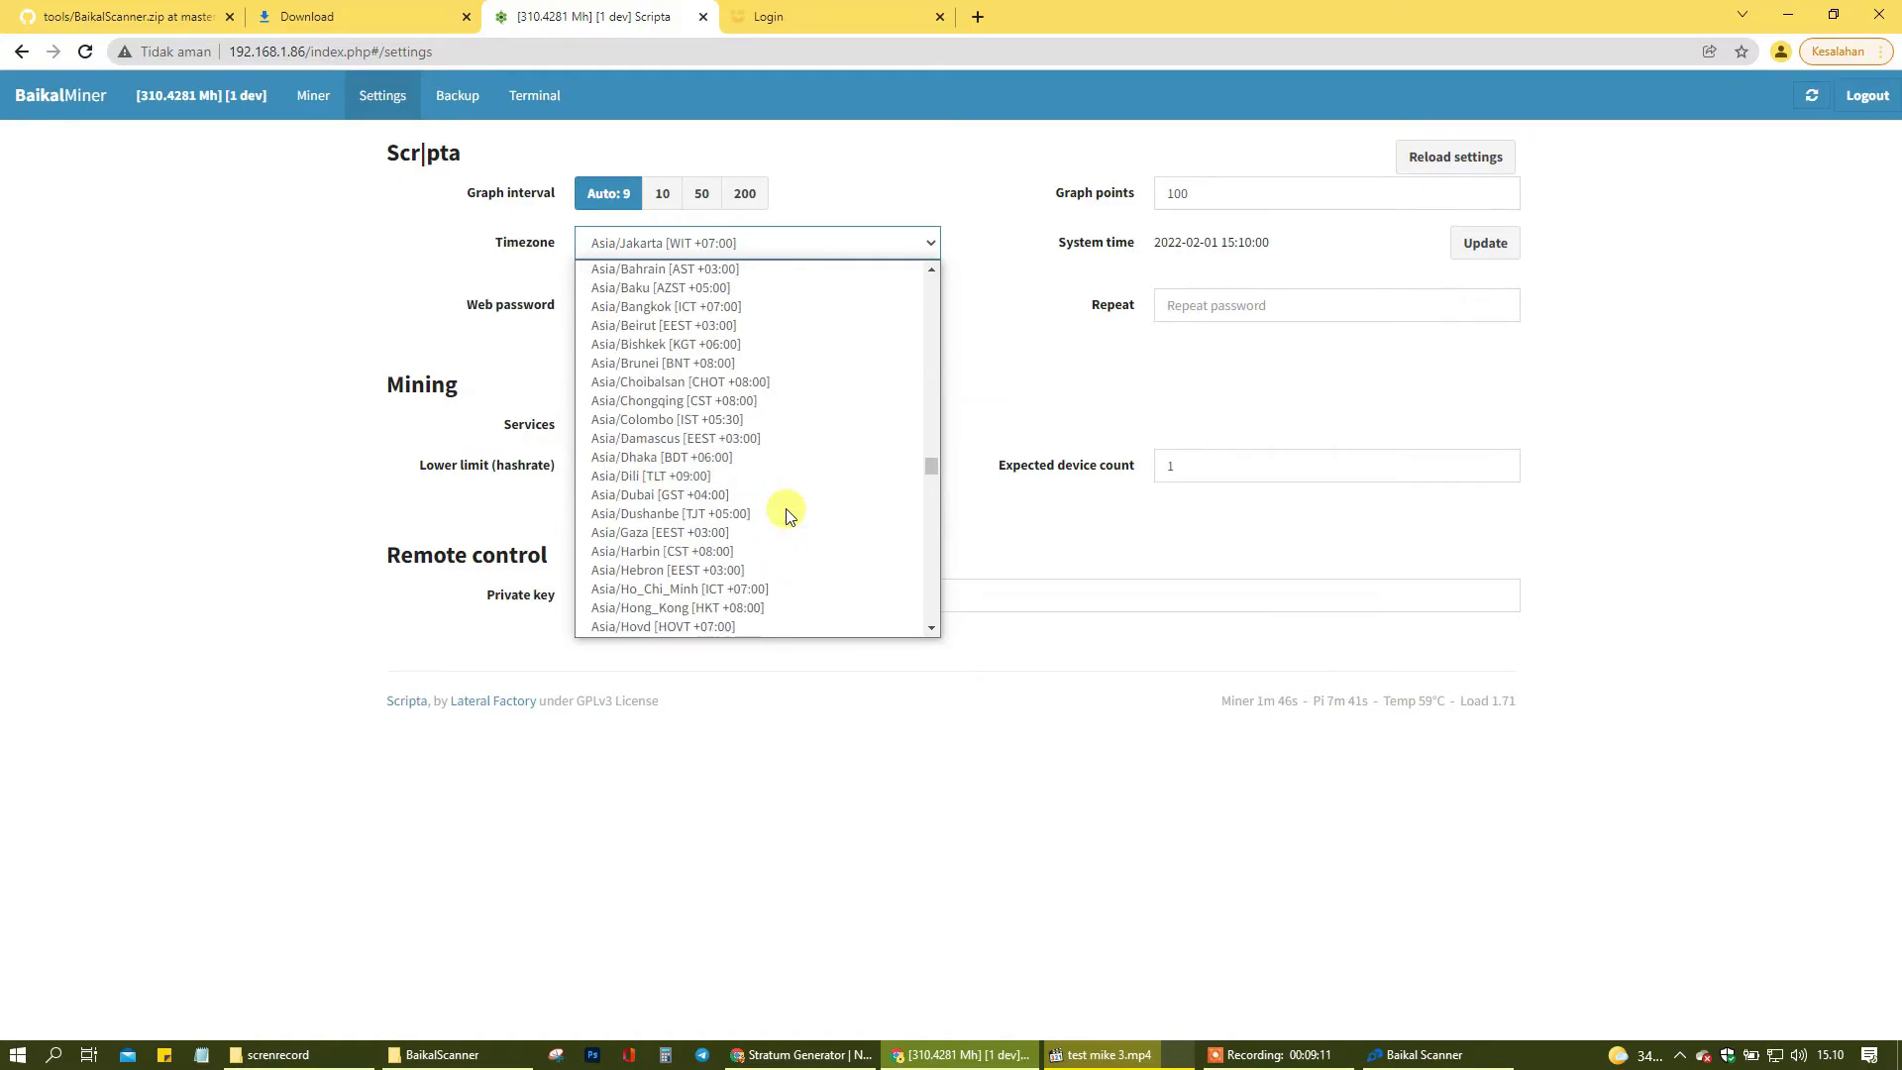
{"action": "scroll", "coordinate": [789, 515], "scroll_direction": "down", "scroll_amount": 6}
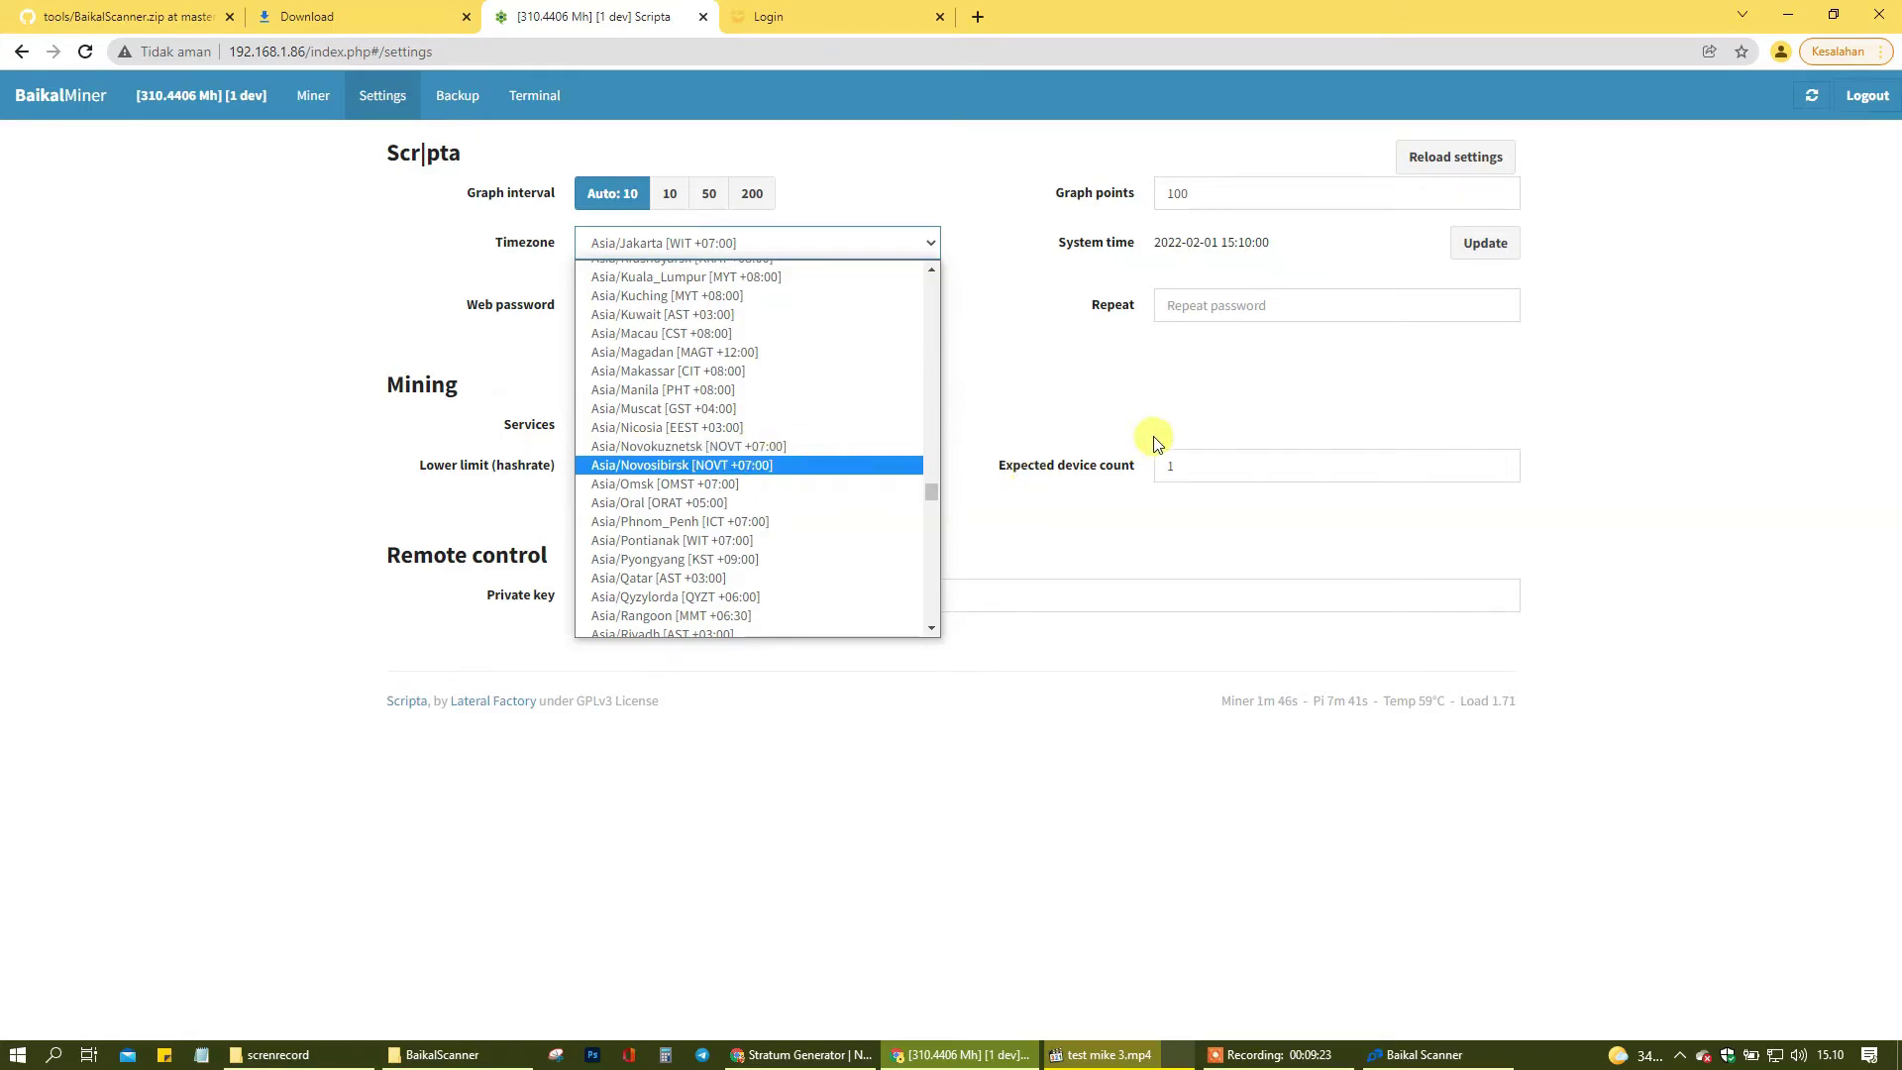
{"action": "left_click", "coordinate": [1149, 394]}
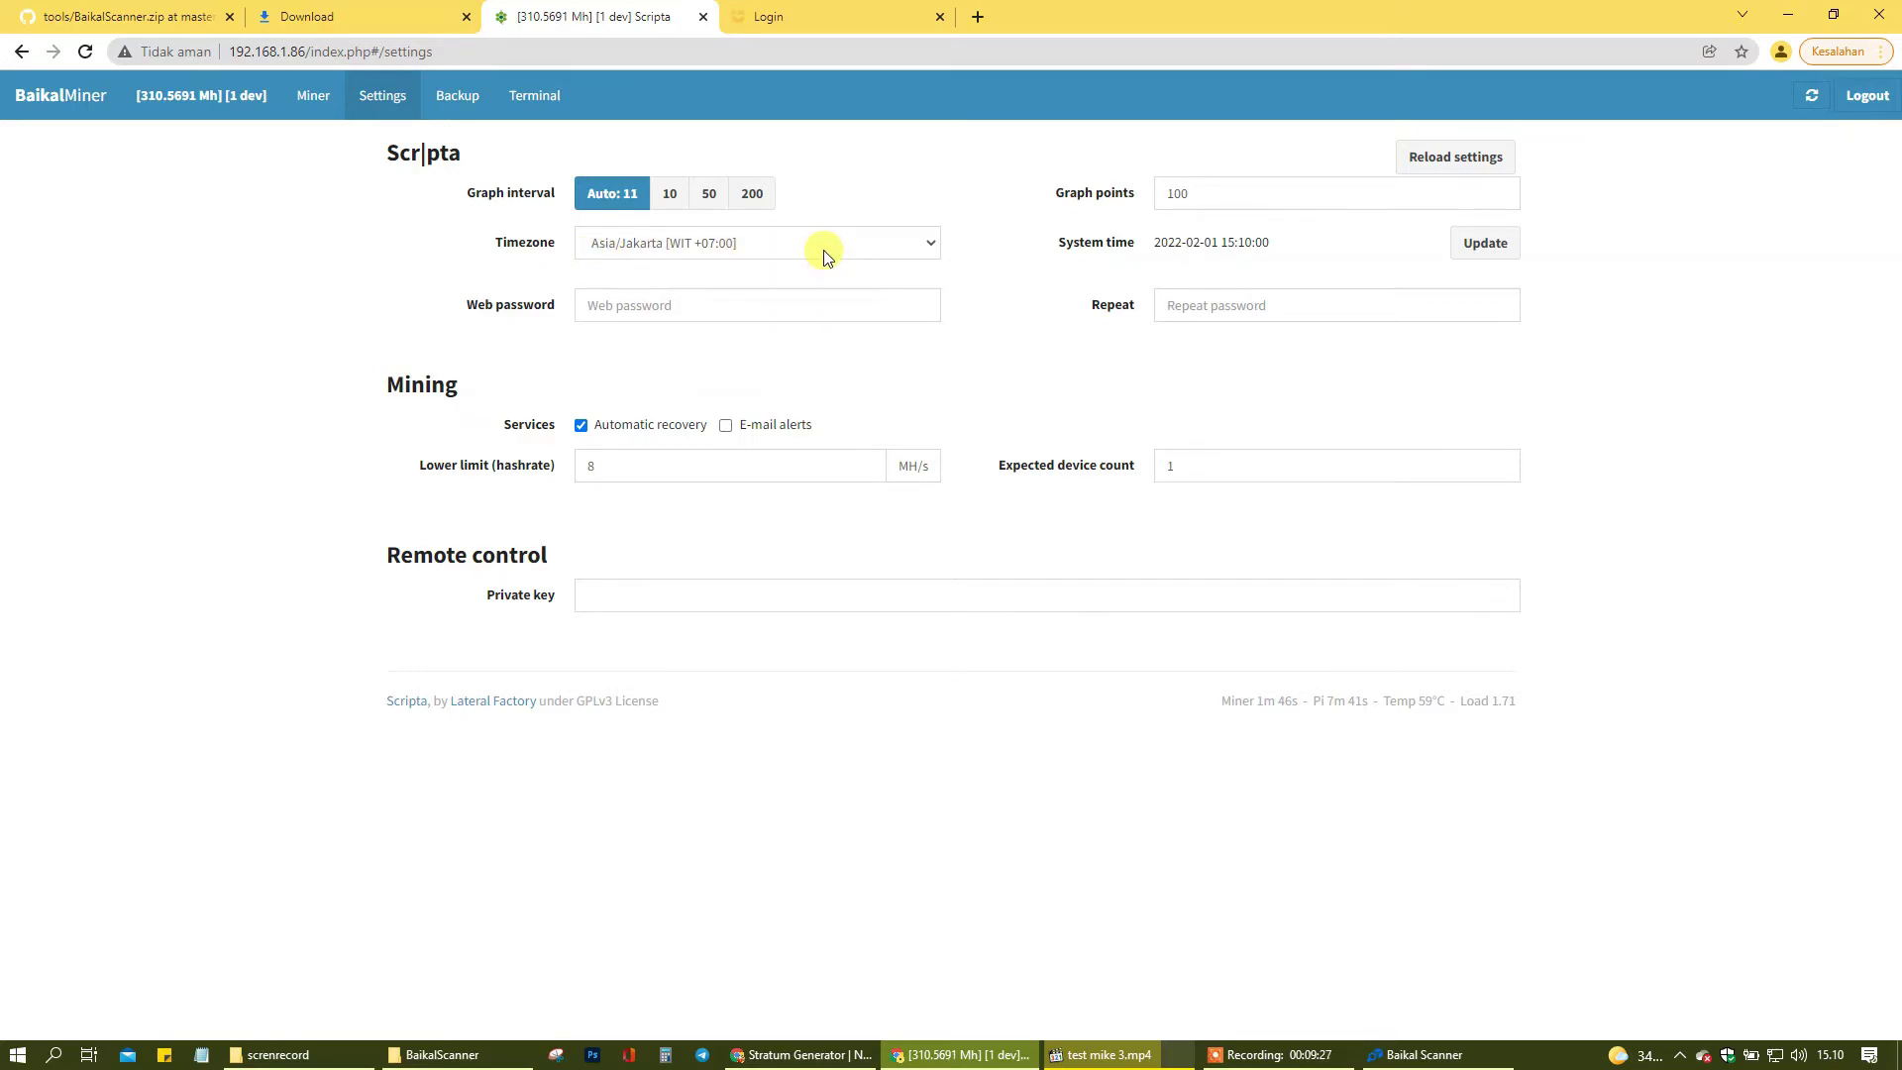
- Keep the timezone at Asia/Jakarta [WIT +07:00], glance at Backup, then return to Settings
{"action": "left_click", "coordinate": [730, 248]}
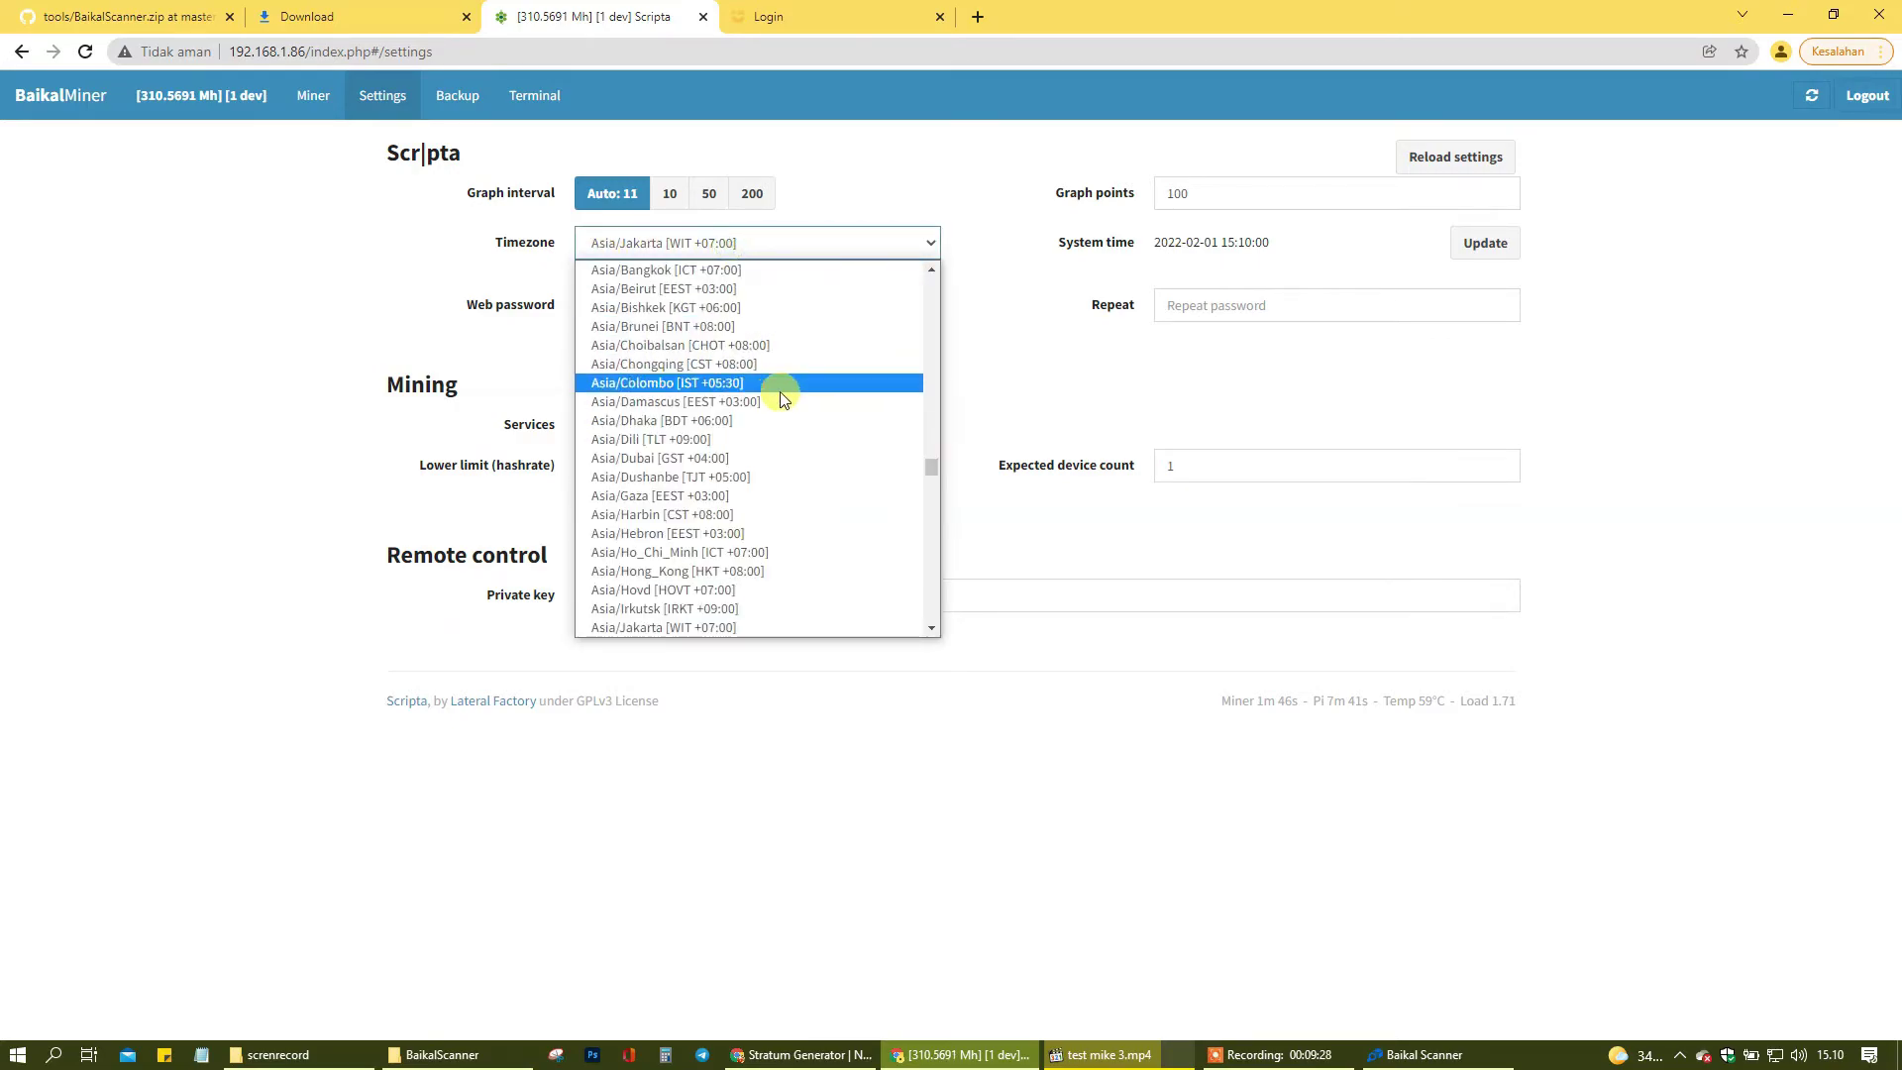
{"action": "left_click", "coordinate": [971, 343]}
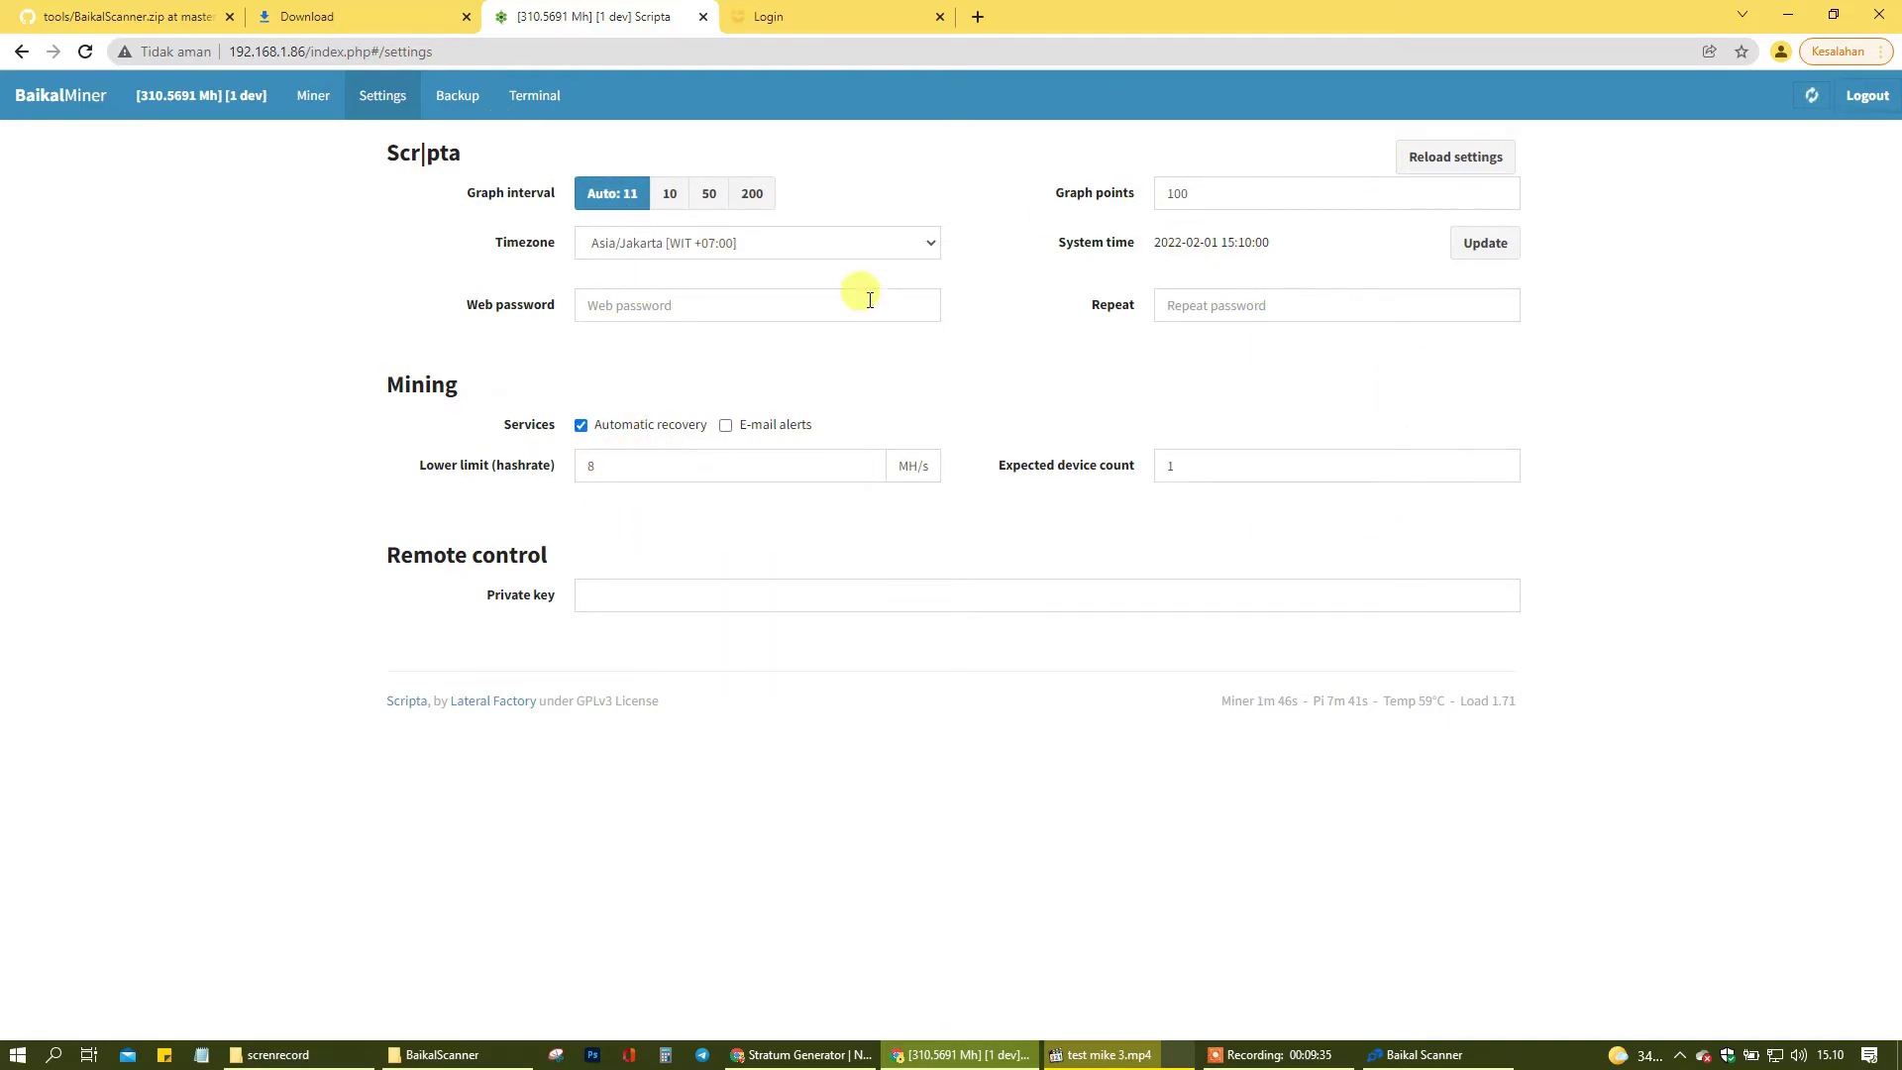
{"action": "left_click", "coordinate": [459, 97]}
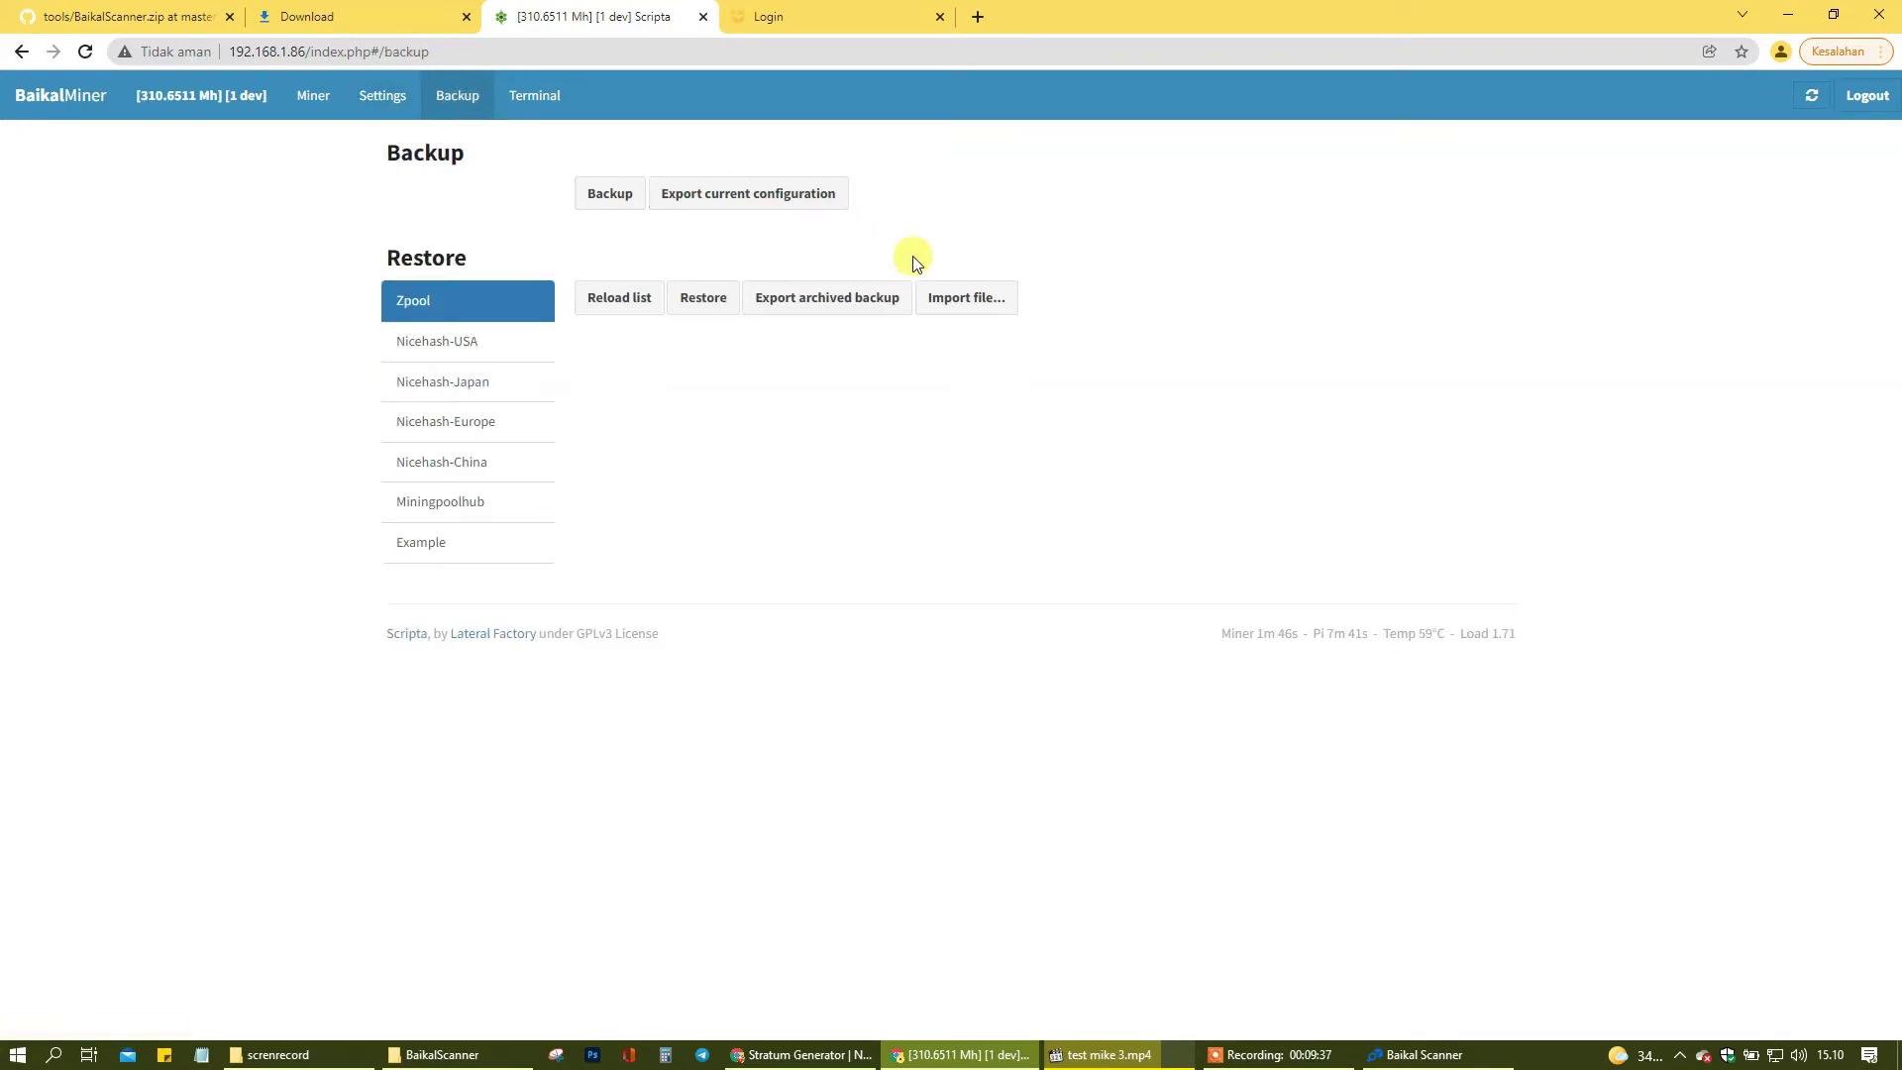
{"action": "left_click", "coordinate": [375, 99]}
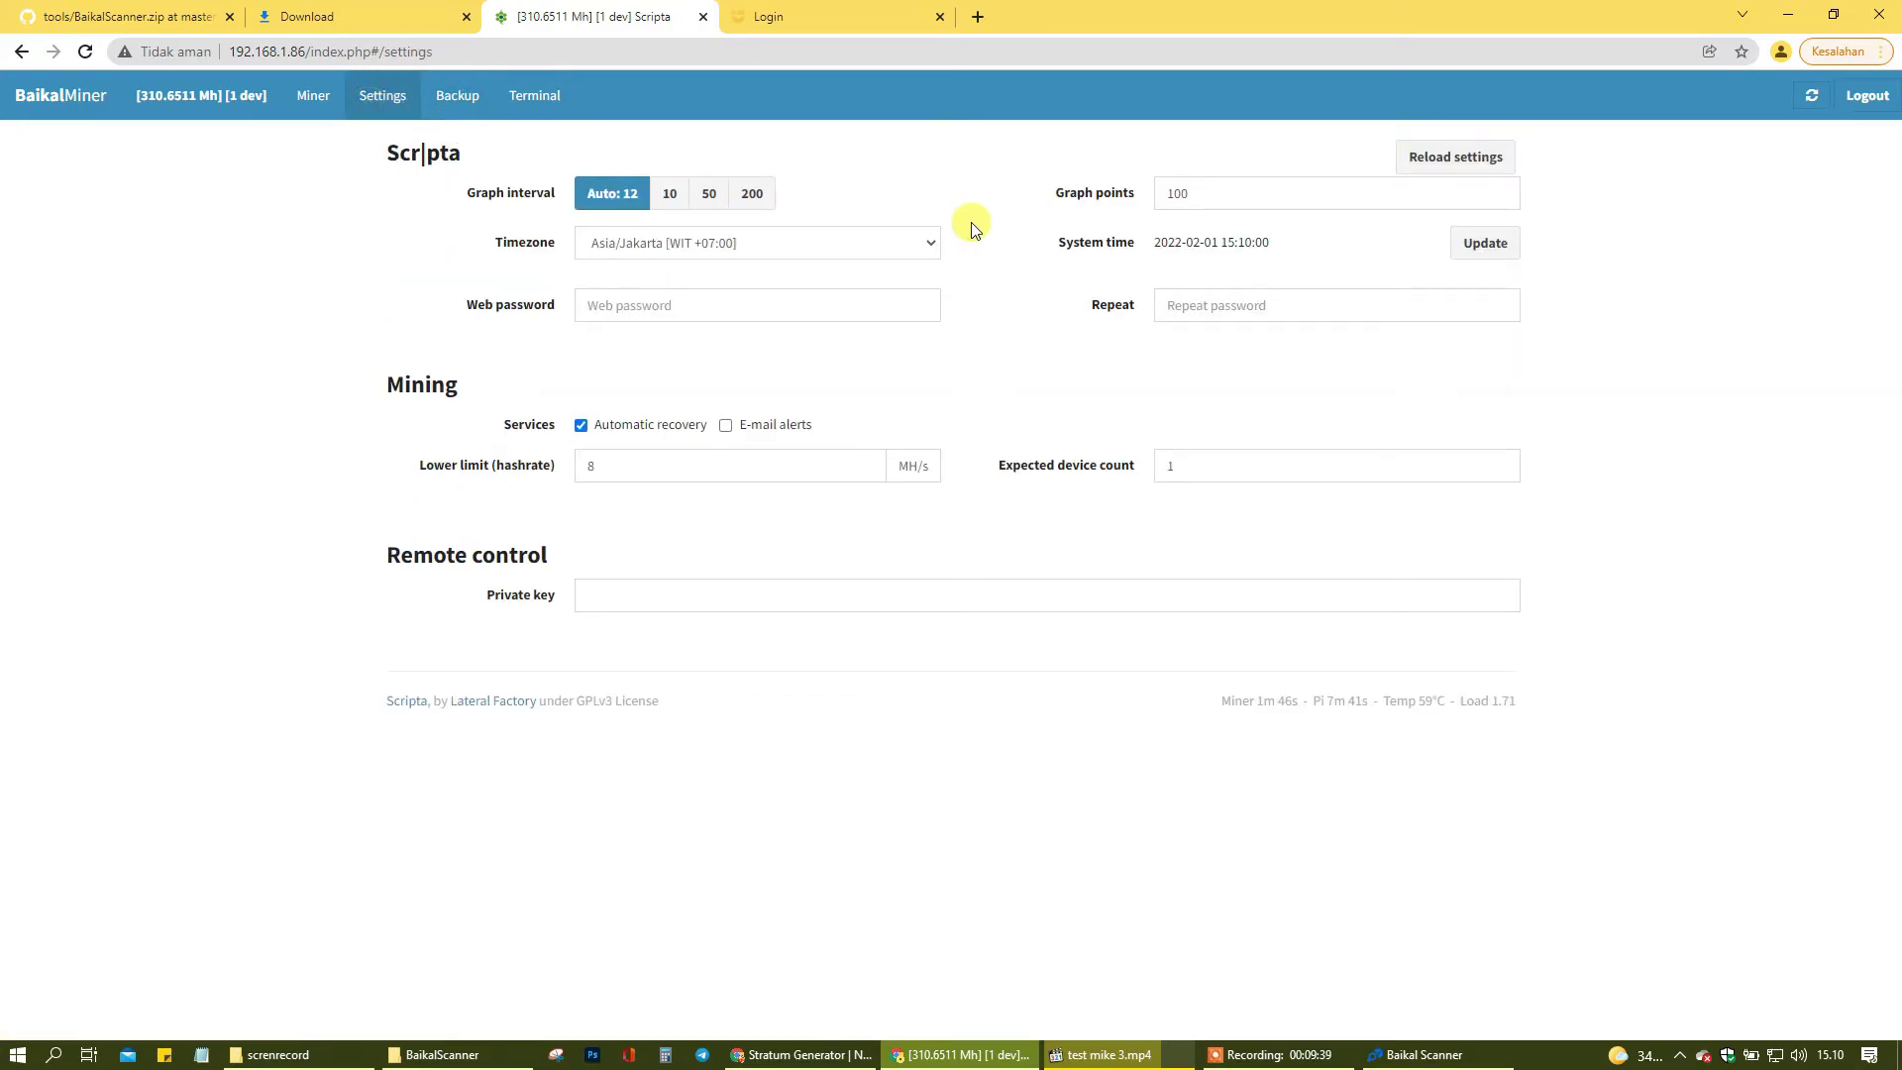
- Log into the miner's web terminal with the default baikal account, reaching the Ubuntu 16.04.2 prompt
{"action": "left_click", "coordinate": [540, 95]}
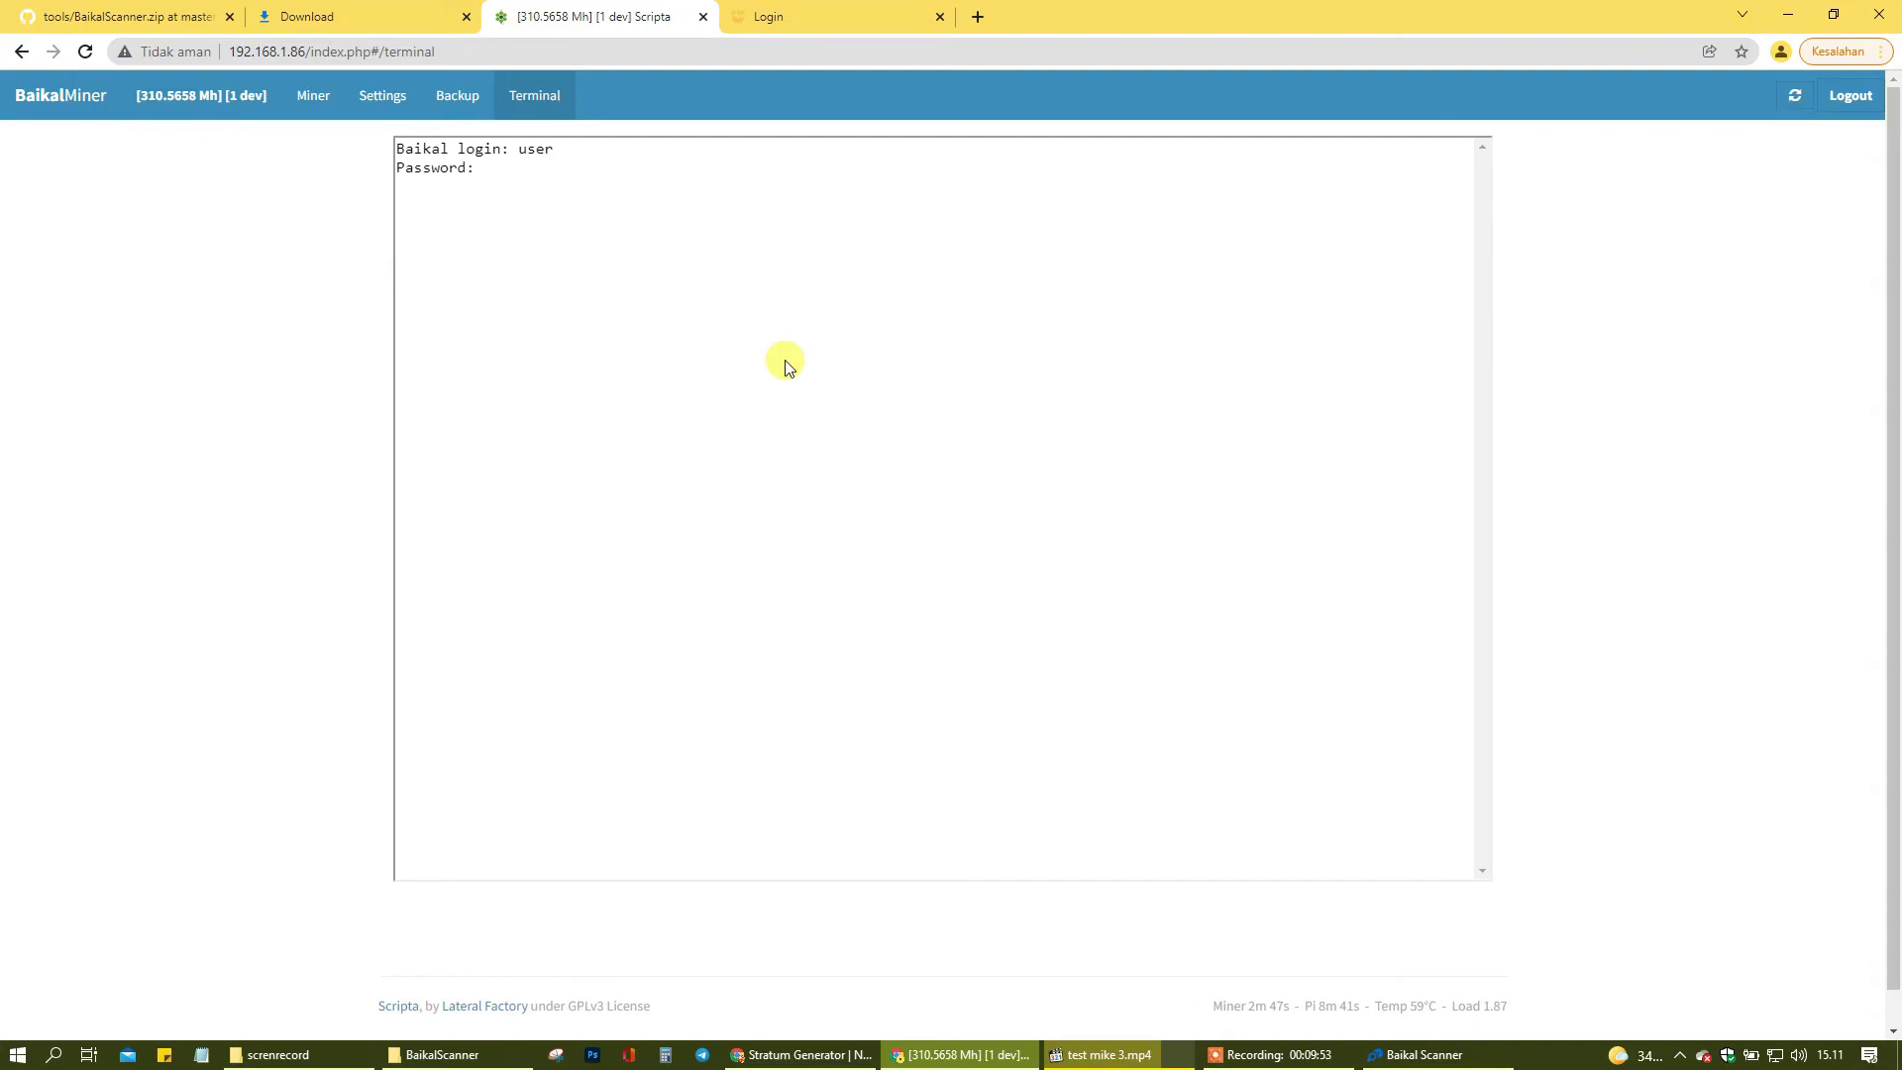
{"action": "key", "text": "Return"}
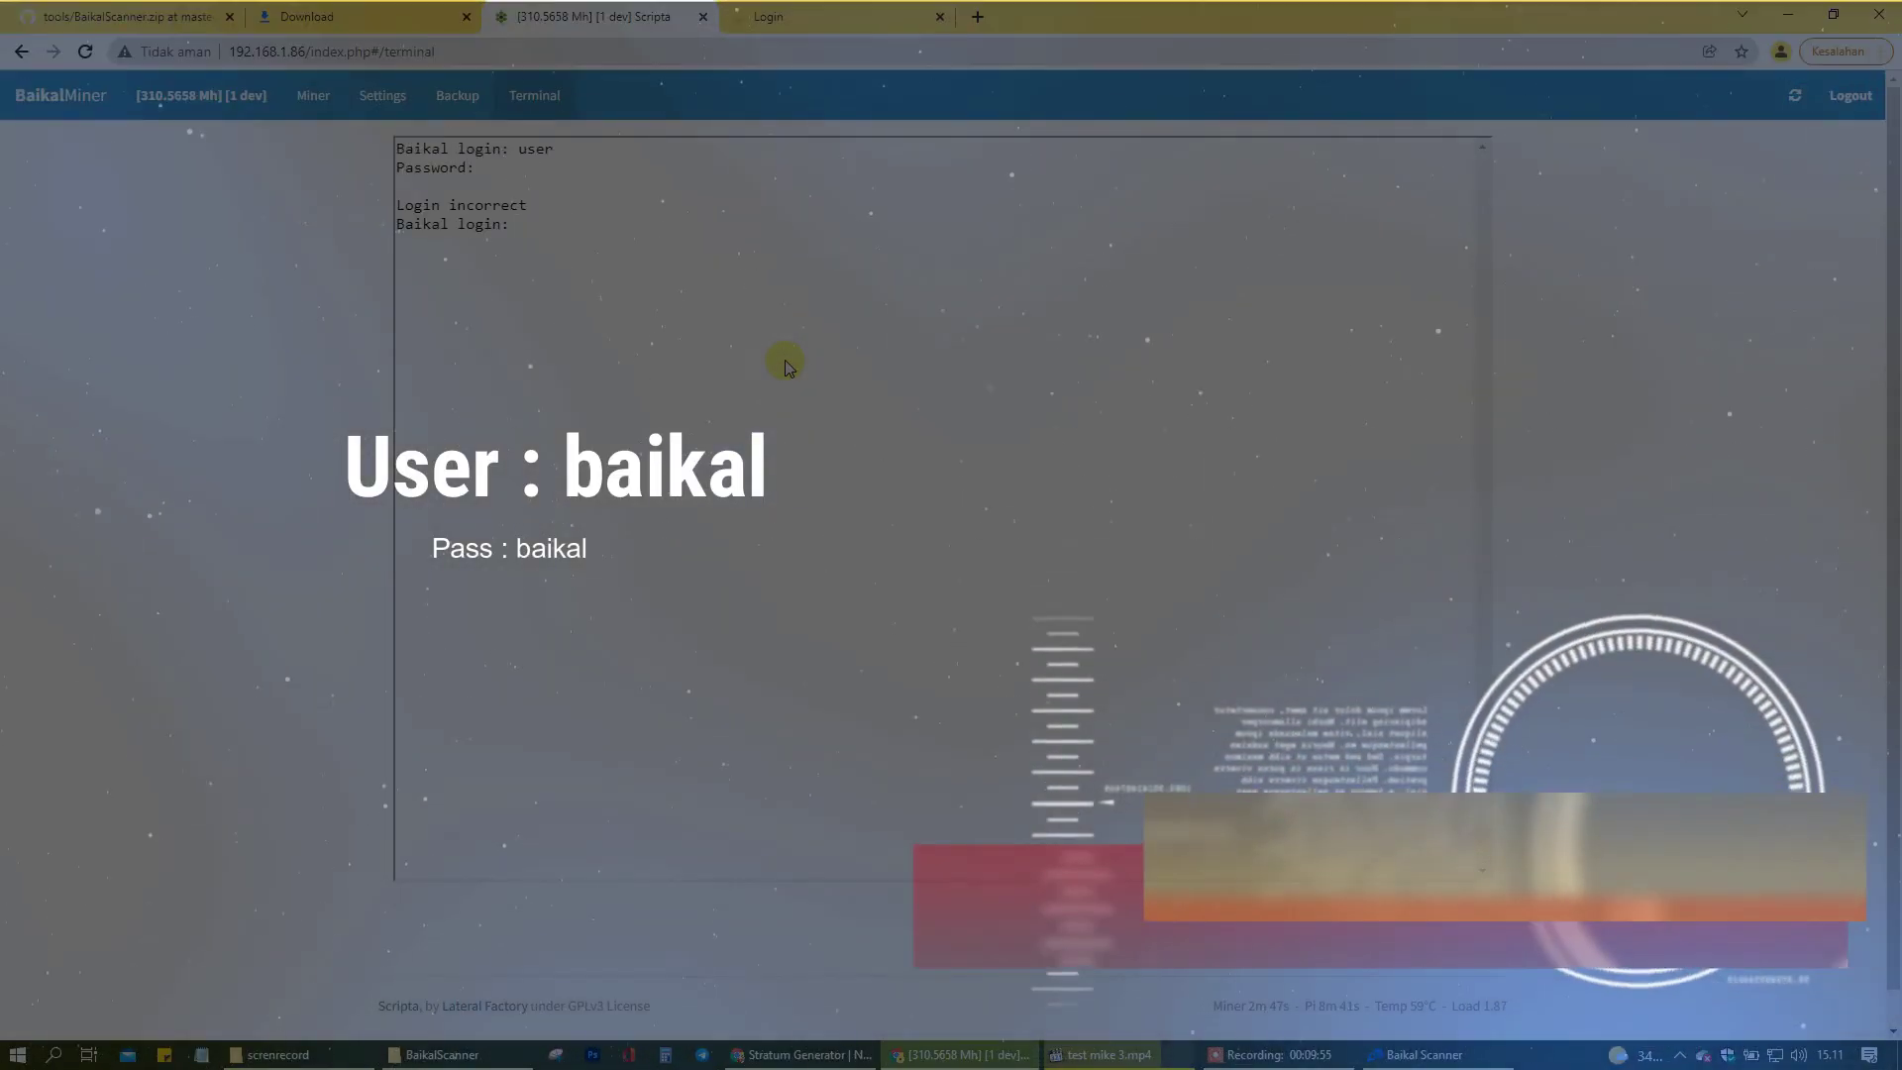
{"action": "type", "text": "baikal"}
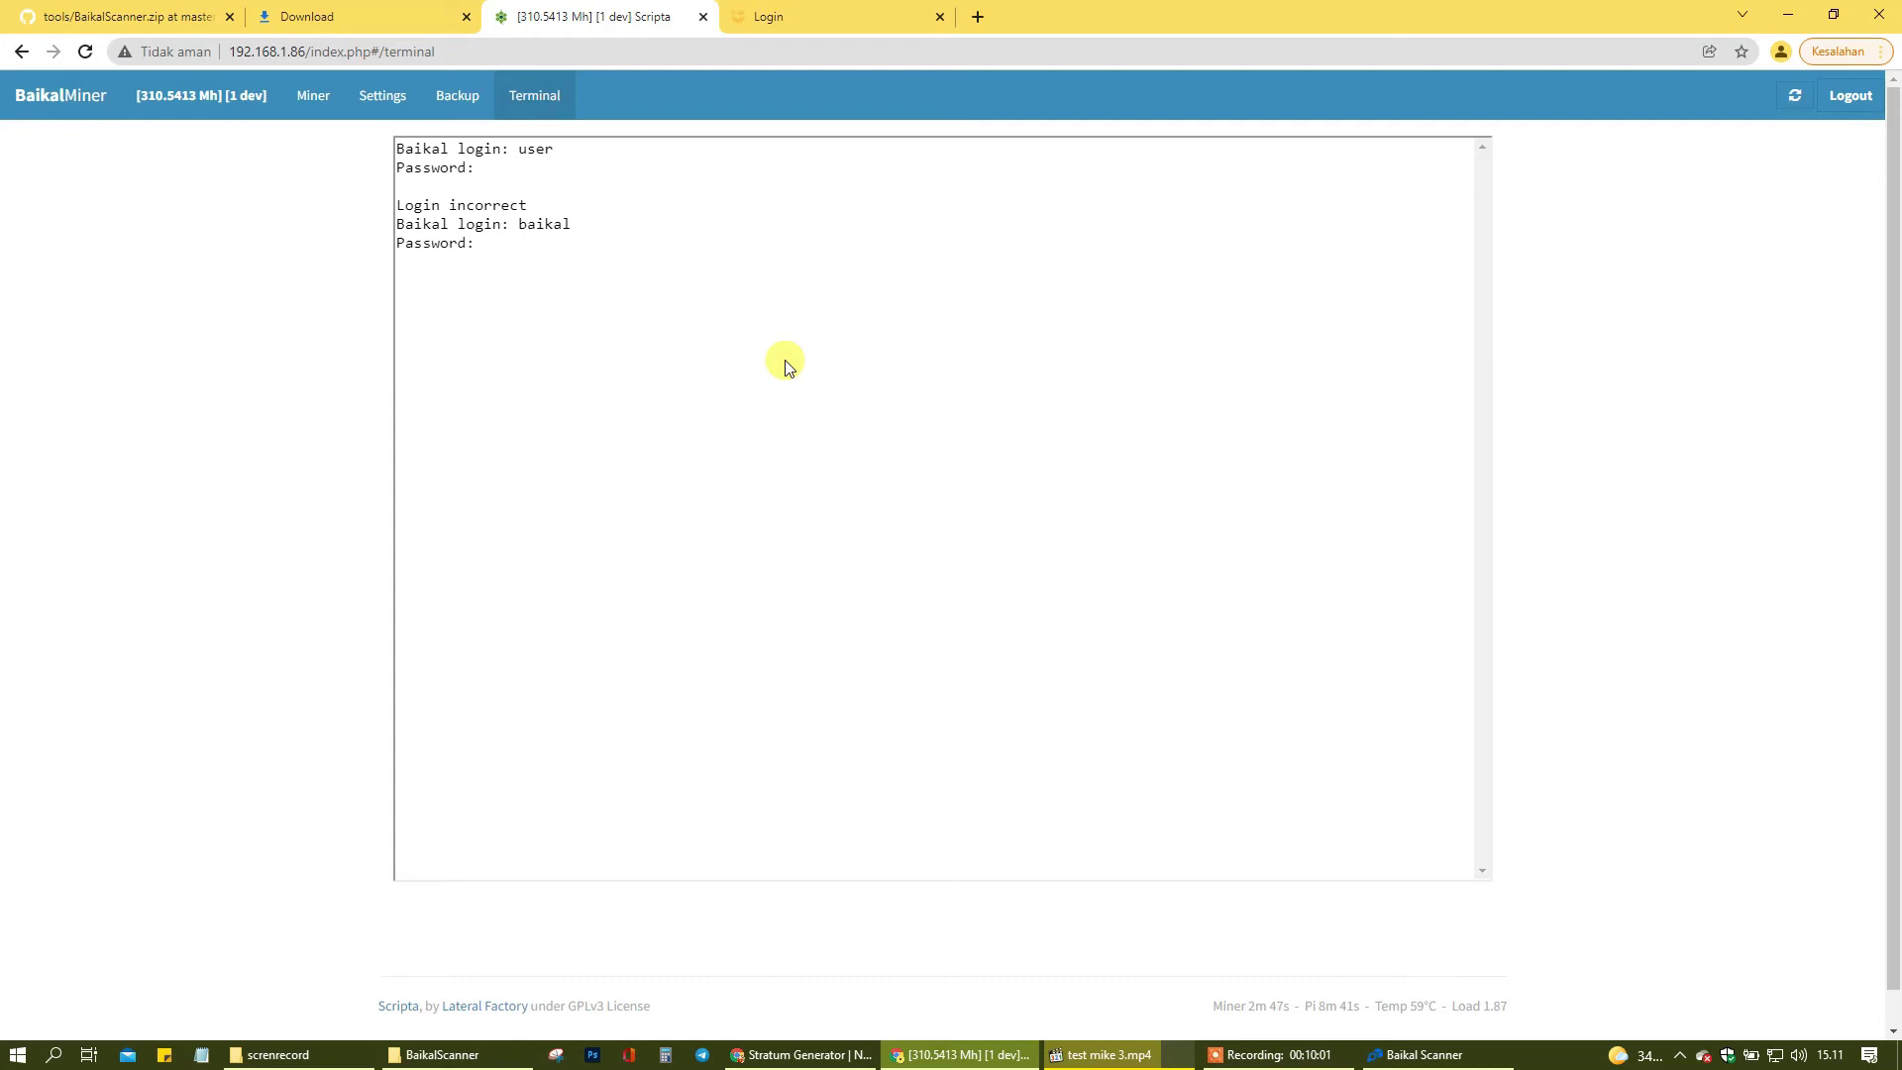
{"action": "key", "text": "Return"}
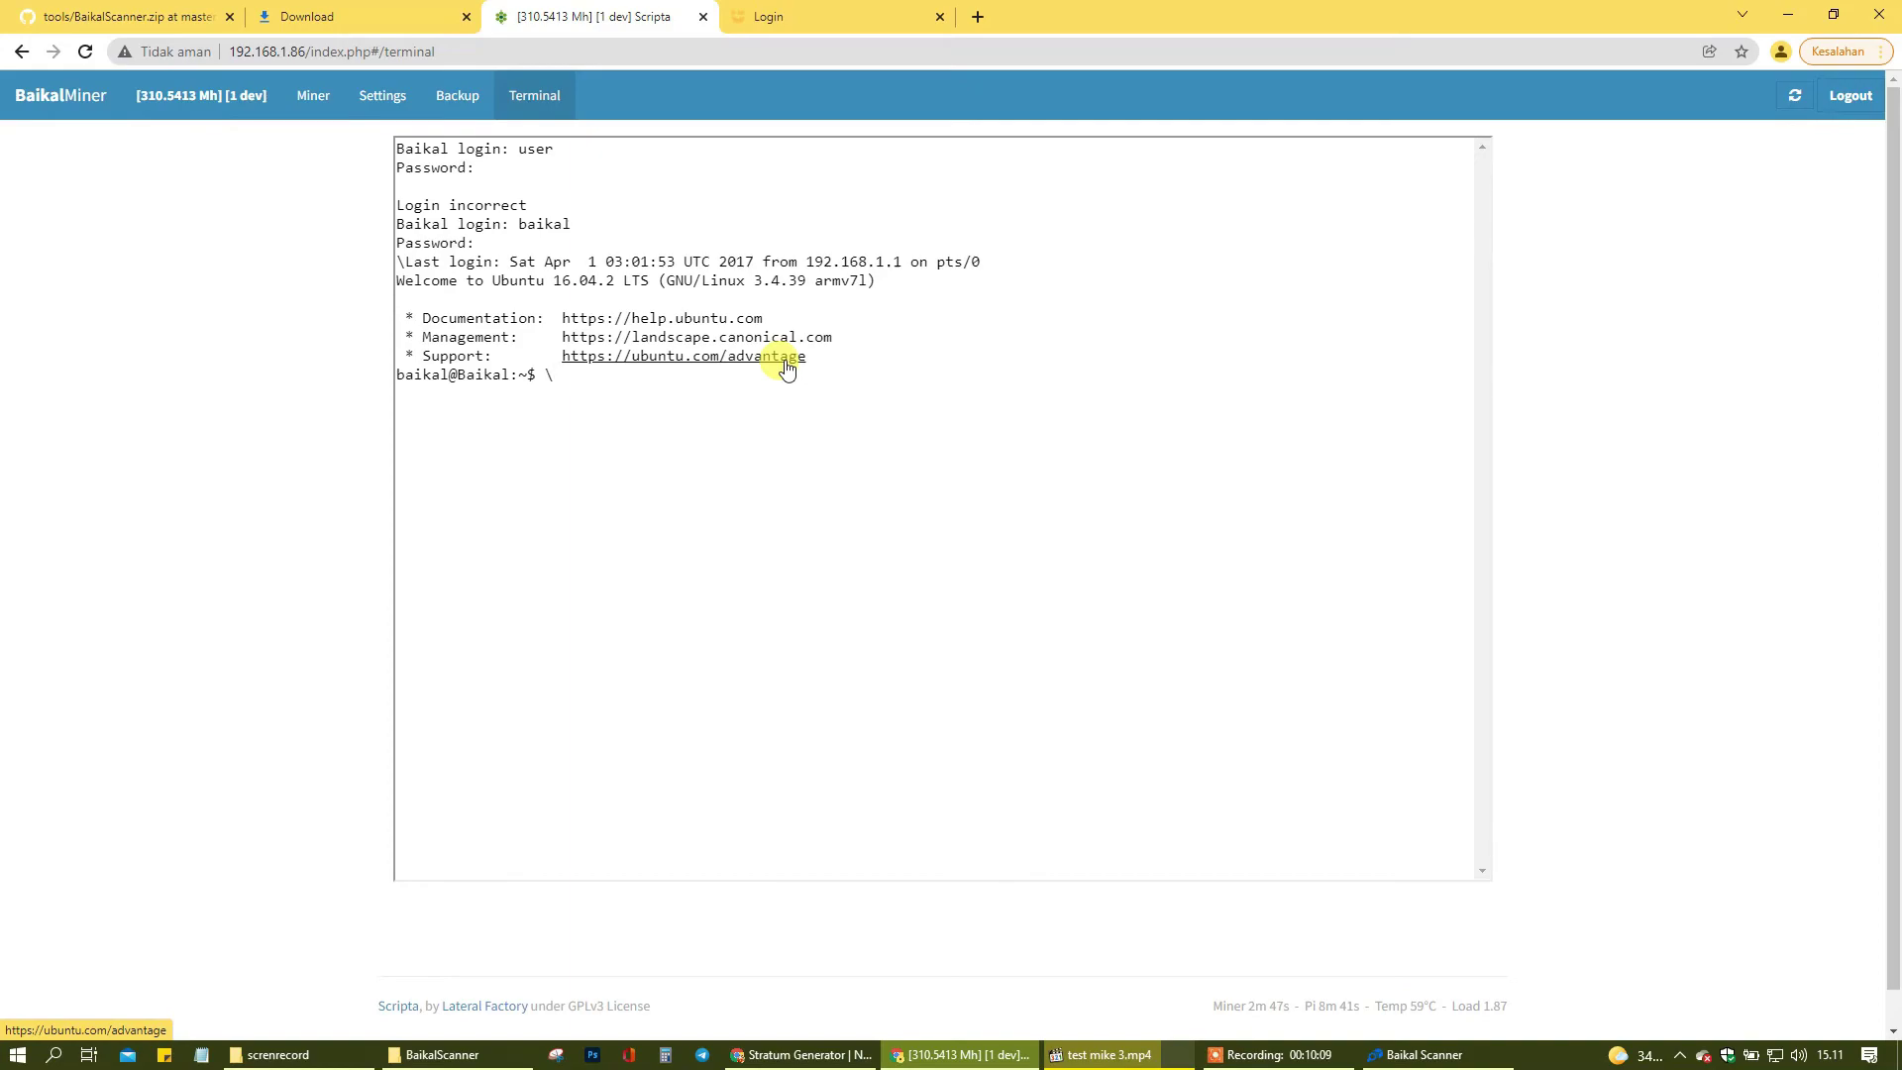
{"action": "left_click", "coordinate": [364, 105]}
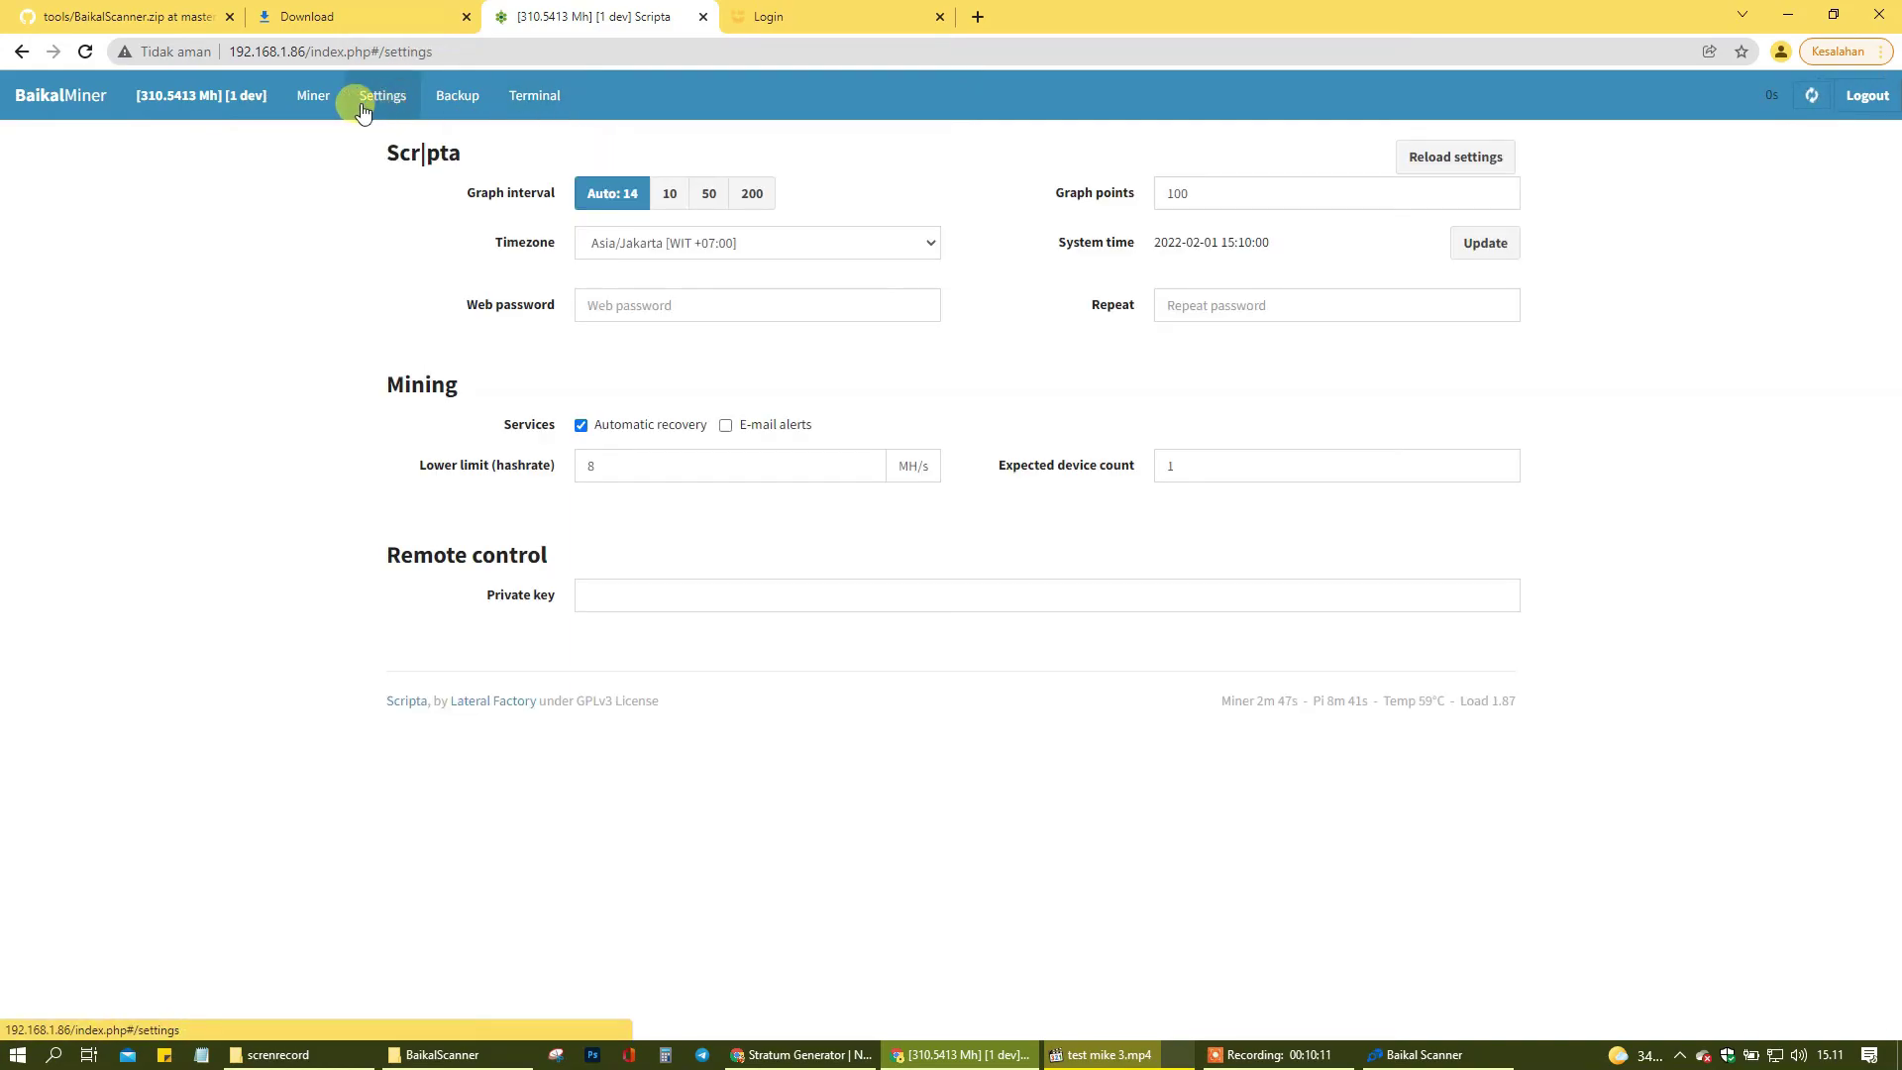
- Check the status page: X11 device at 310.2081 Mh/s, first NiceHash pool Alive and active
{"action": "left_click", "coordinate": [315, 99]}
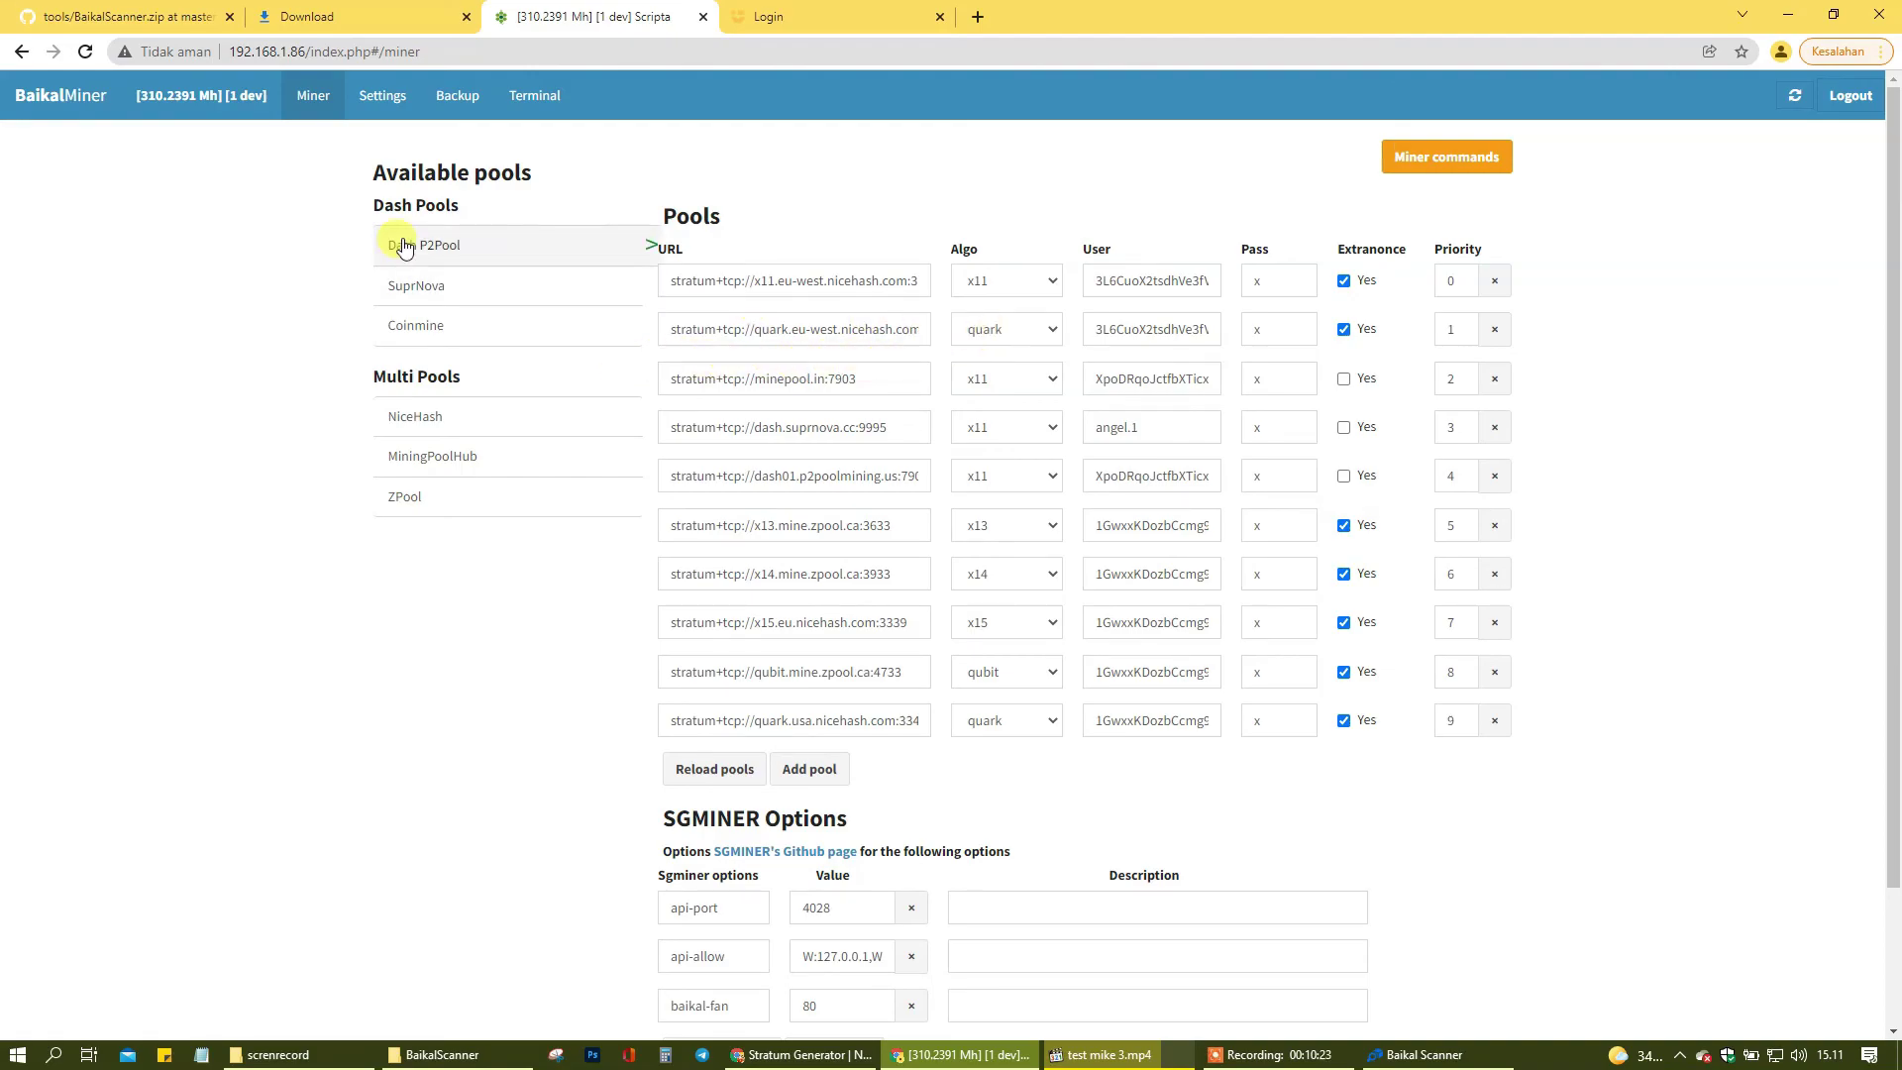
{"action": "left_click", "coordinate": [193, 95]}
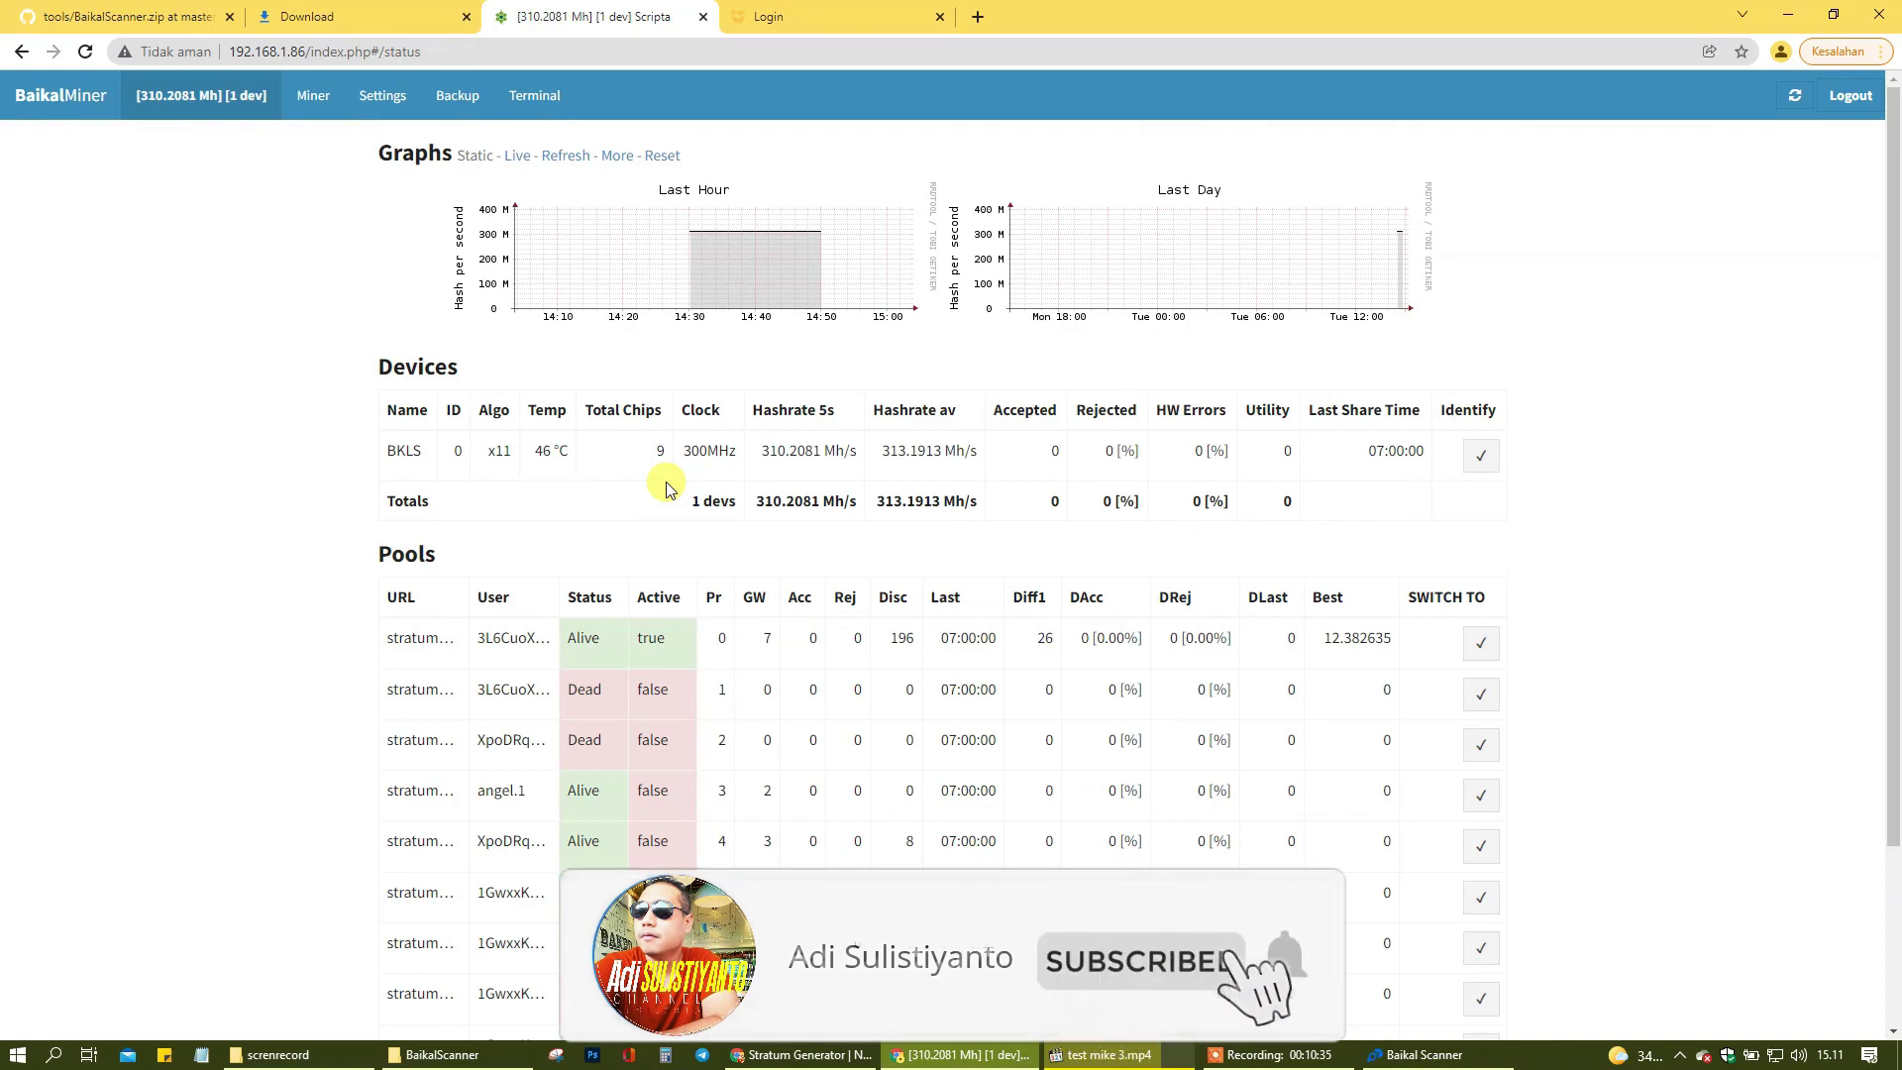
{"action": "scroll", "coordinate": [798, 555], "scroll_direction": "down", "scroll_amount": 2}
{"action": "scroll", "coordinate": [797, 543], "scroll_direction": "up", "scroll_amount": 3}
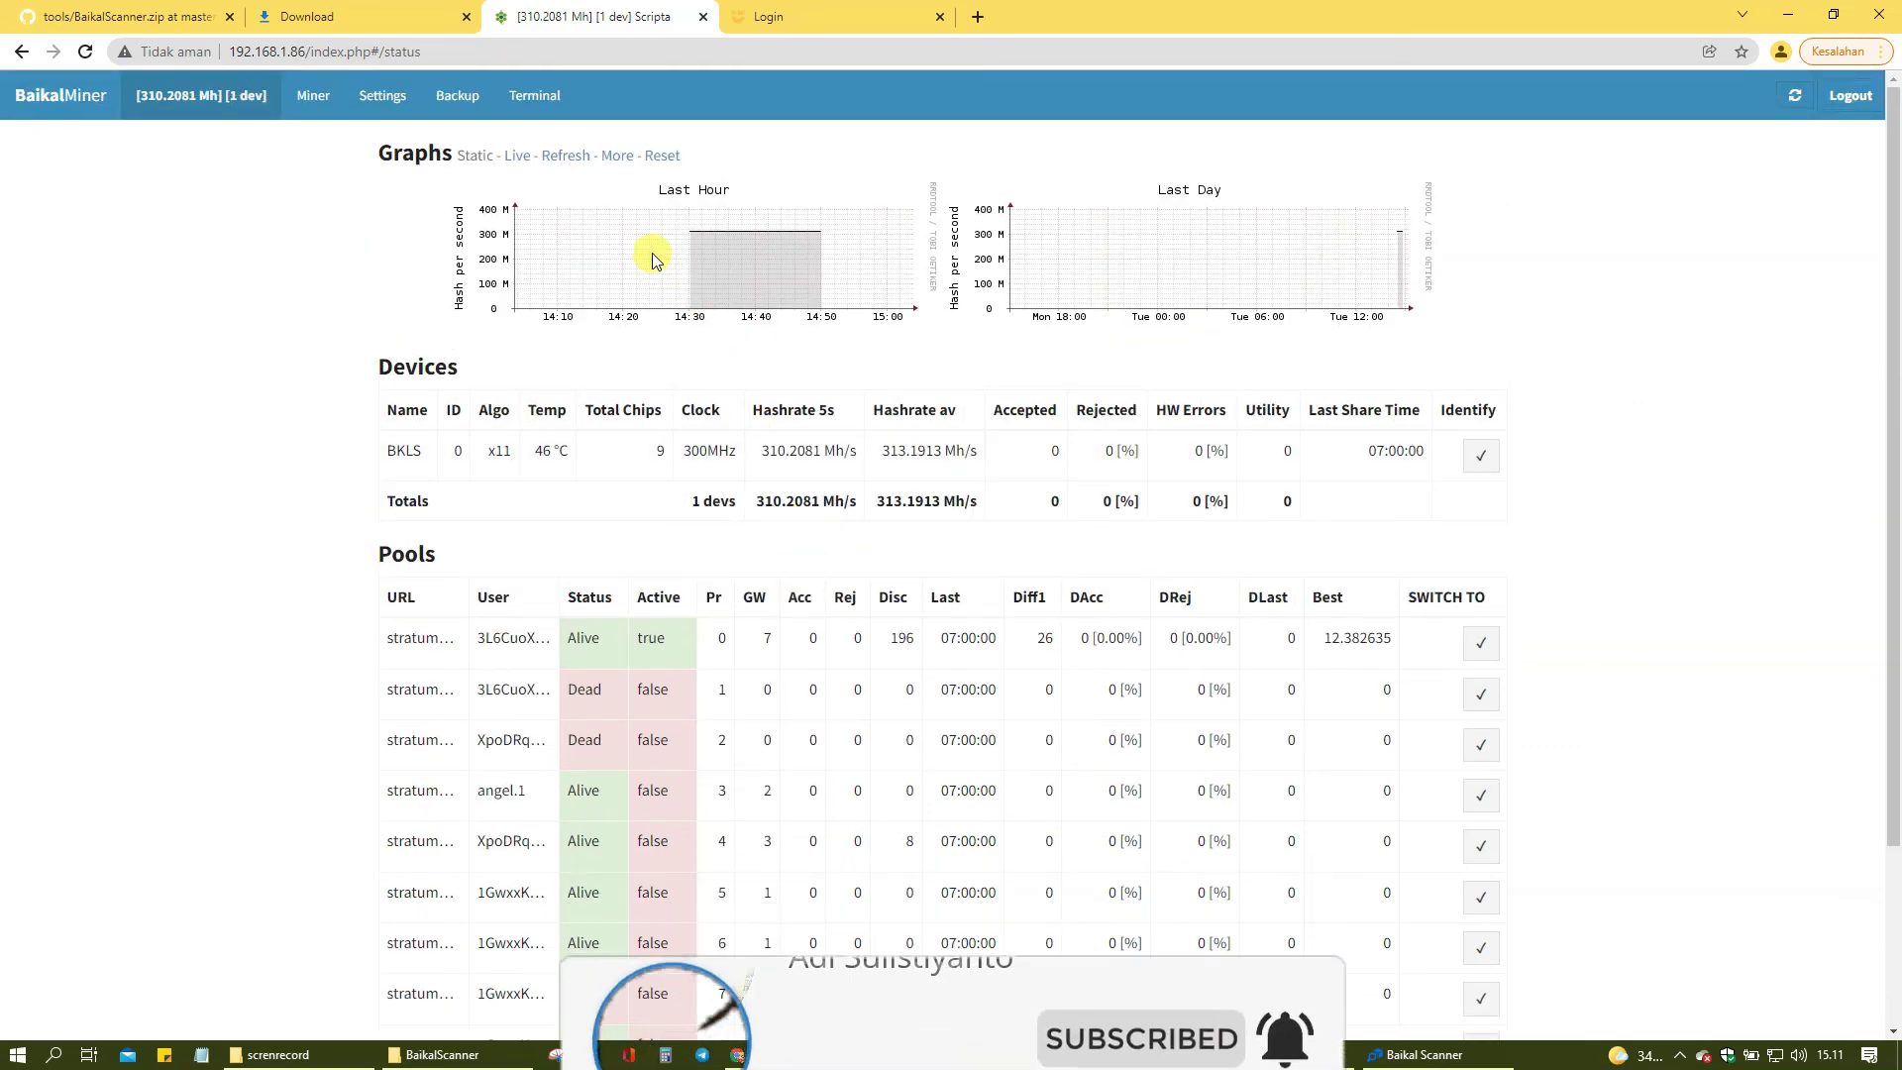